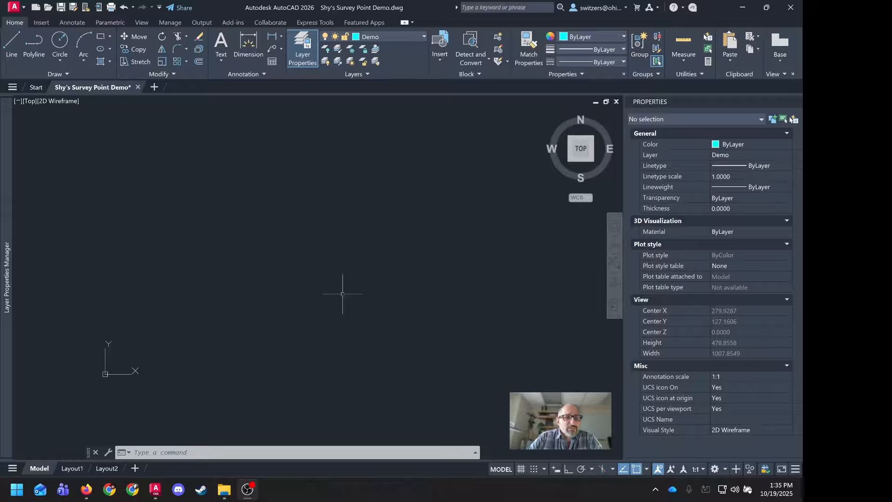
- Set the ATTDIA system variable to 0
click(240, 451)
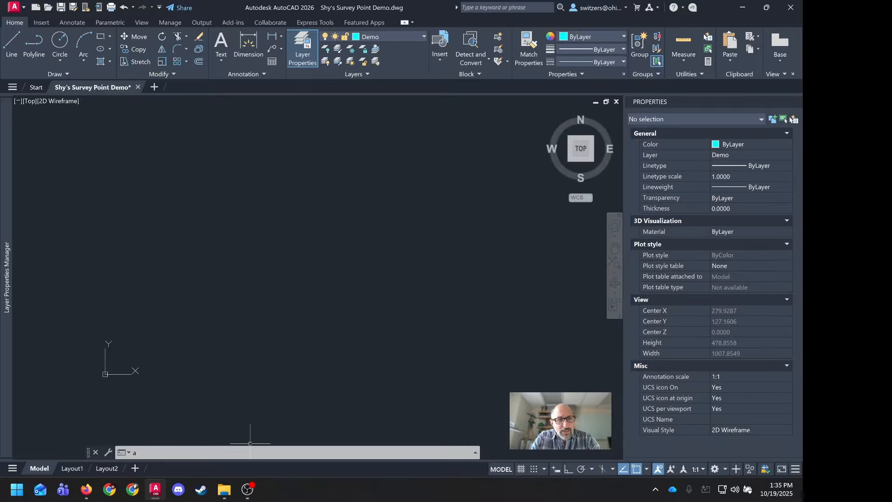
text(ATTdia)
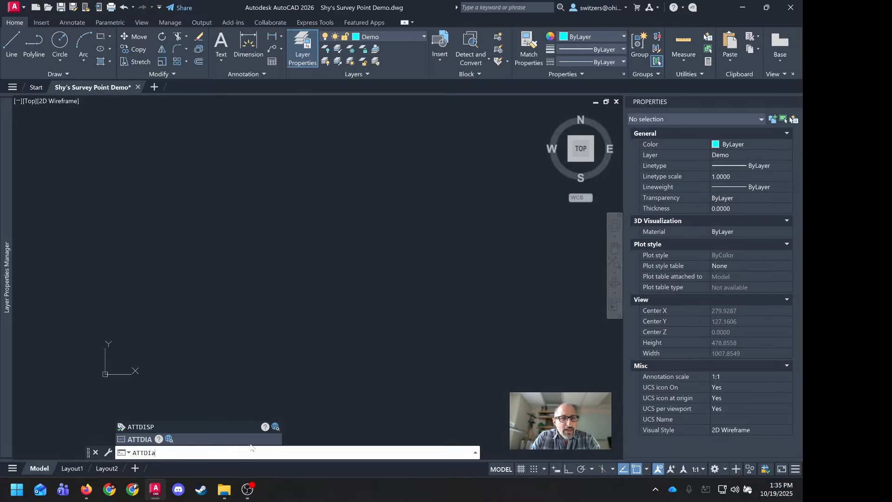
key(Return)
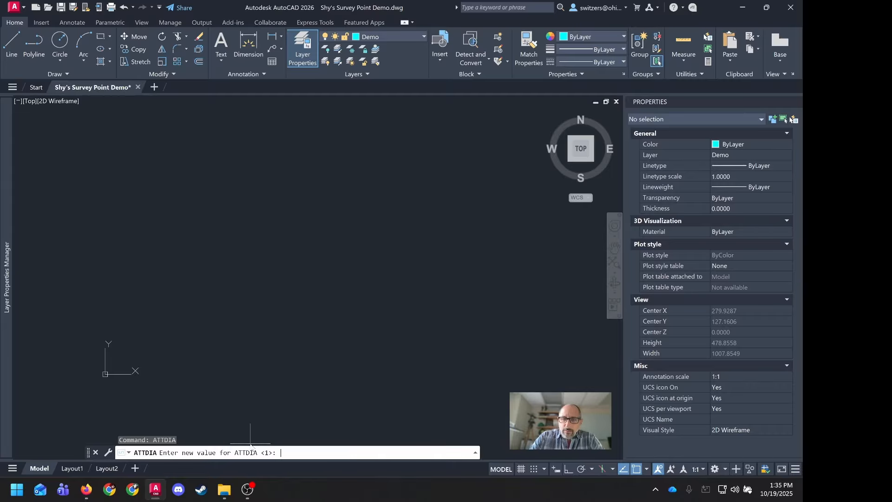
text(0)
key(Return)
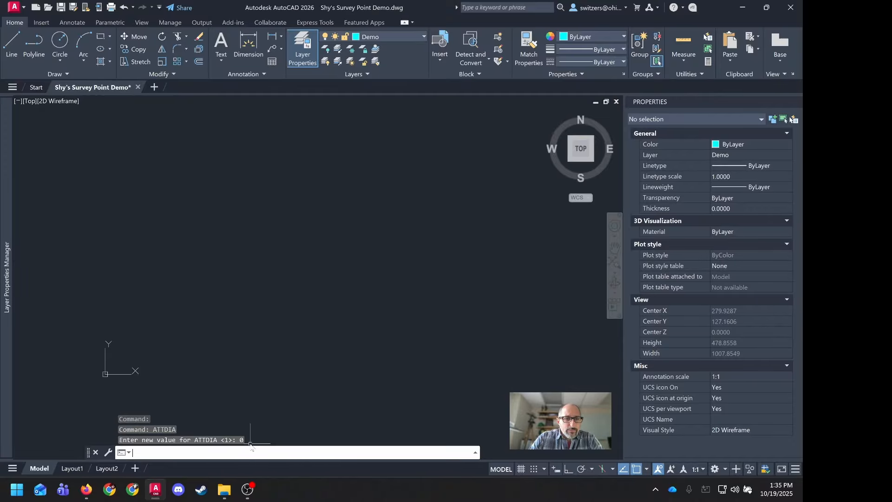
- Set the ATTREQ system variable to 0
text(ATTRe)
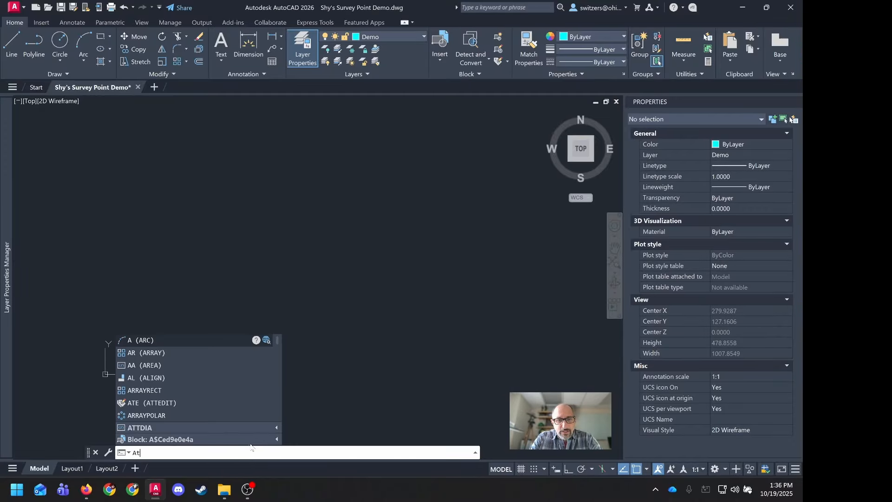
text(q)
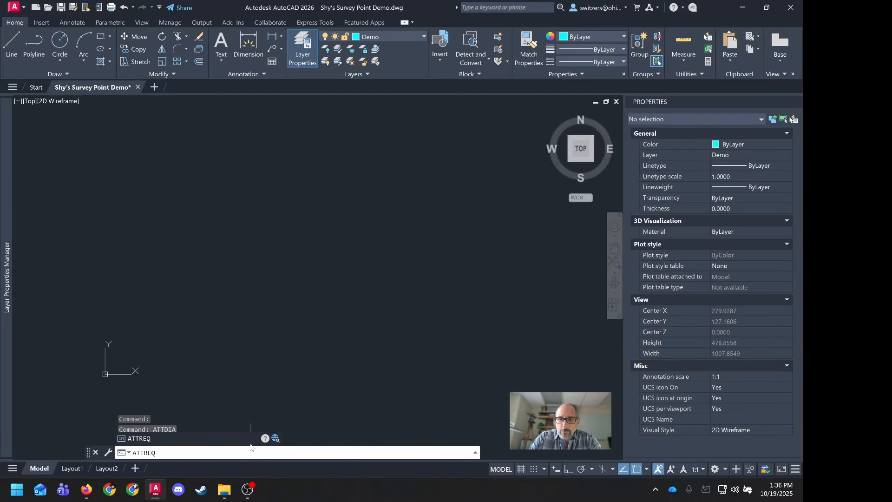
key(Return)
text(0)
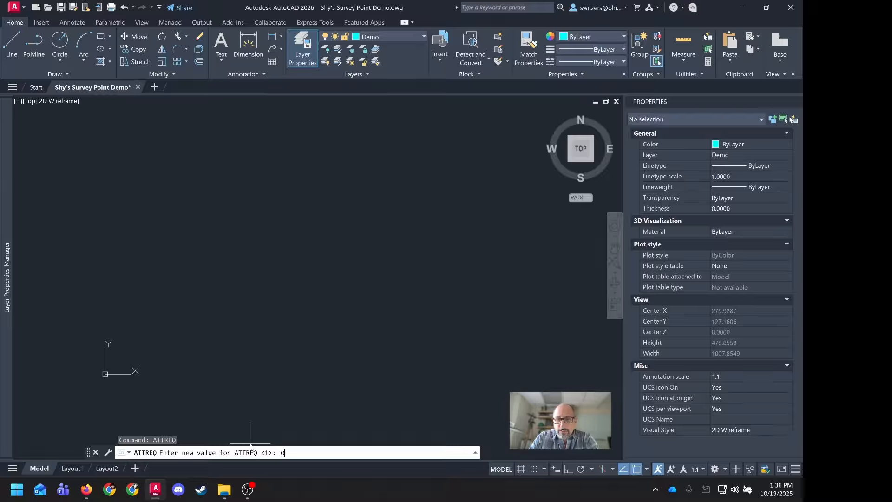
key(Return)
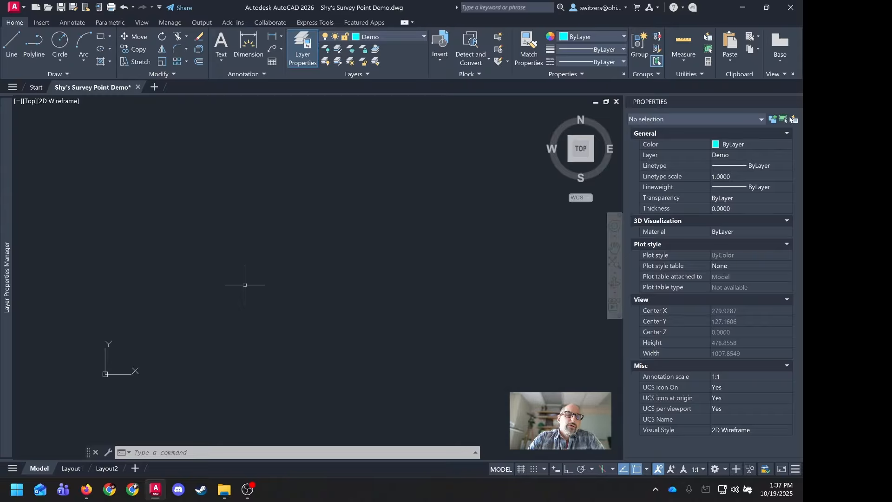
click(210, 450)
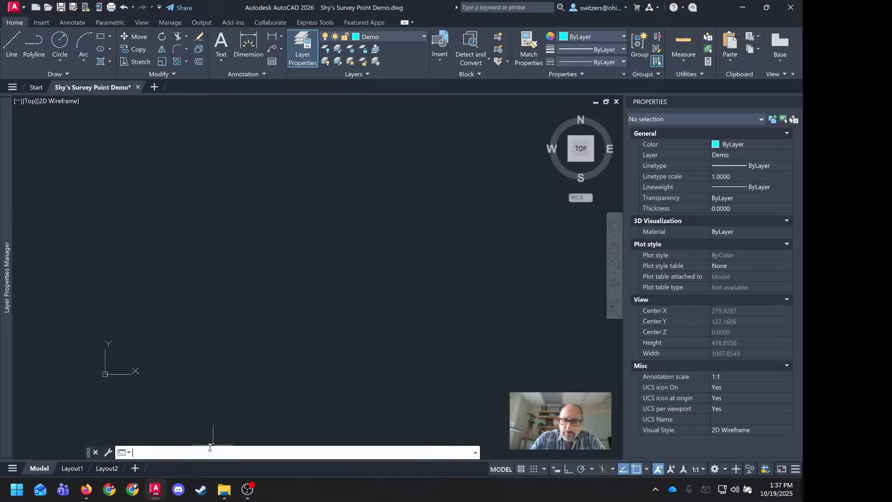
text(-I)
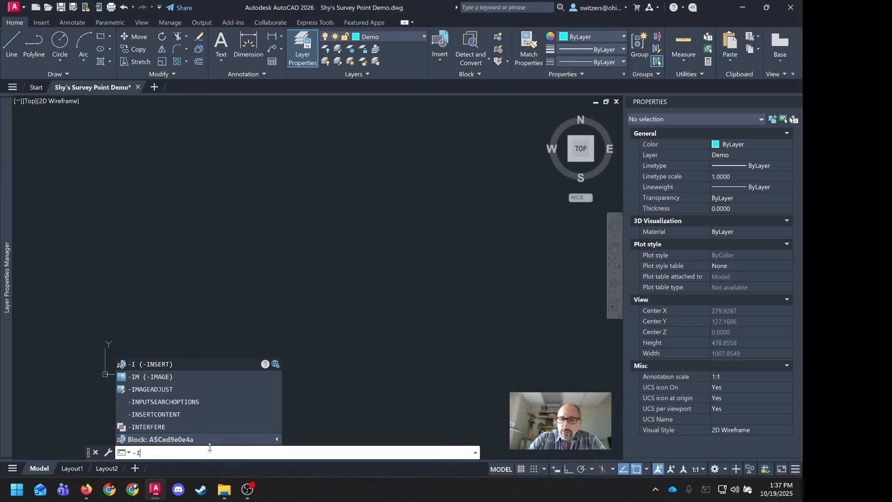
key(Return)
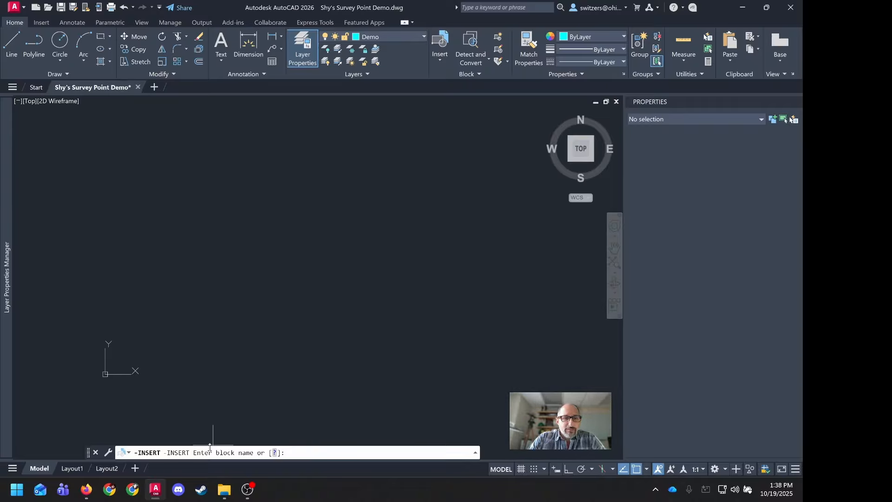
key(Return)
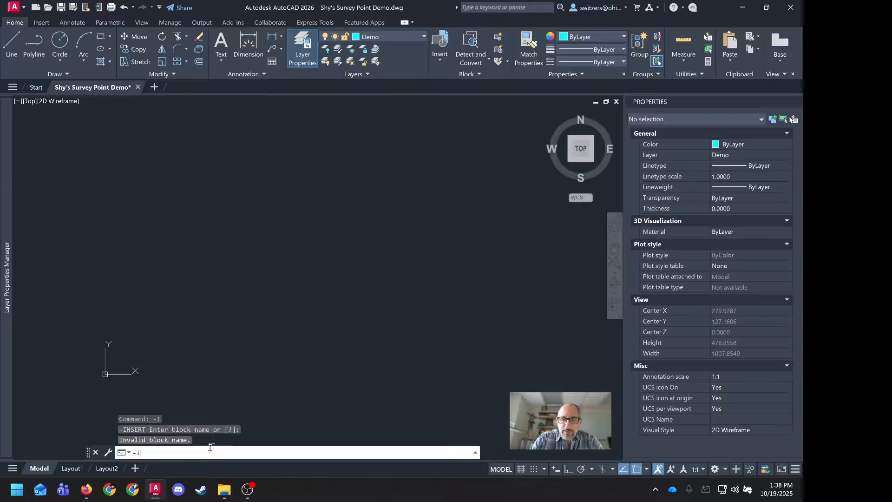
- Insert the ExTopoPoint block up and to the right of the UCS origin, accepting the default scale factors and rotation angle
key(Return)
text(ex)
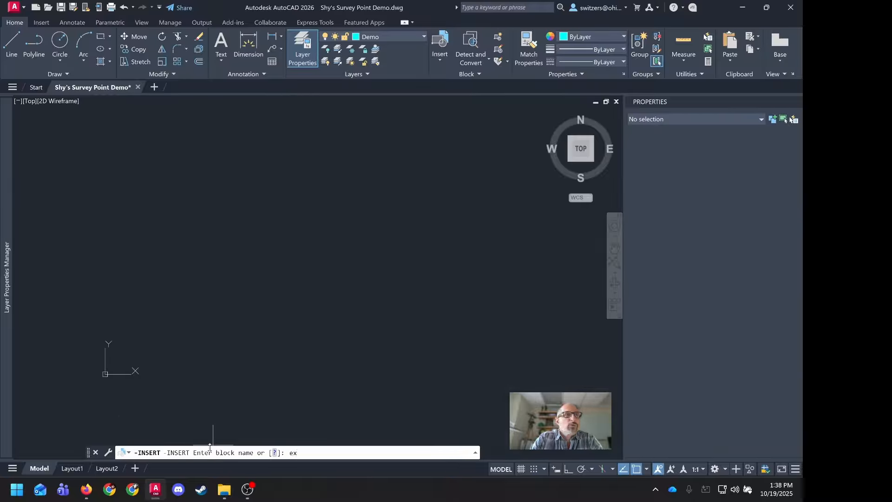
text(top)
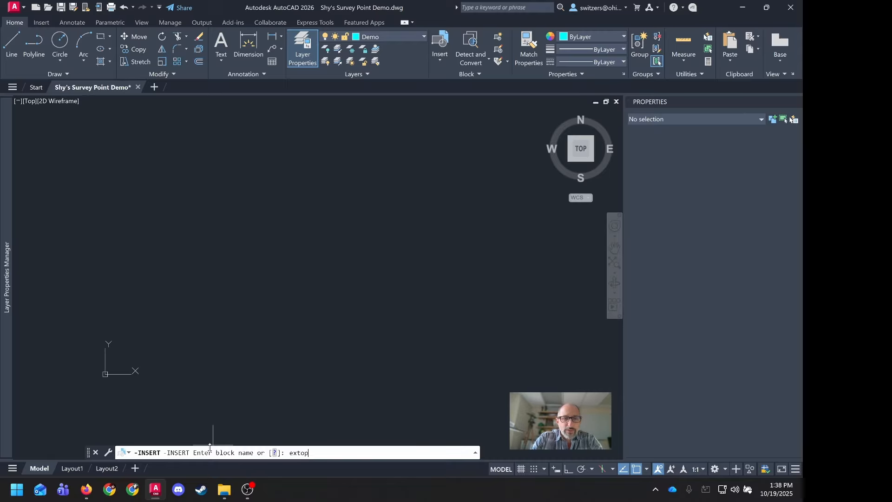
text(opoint)
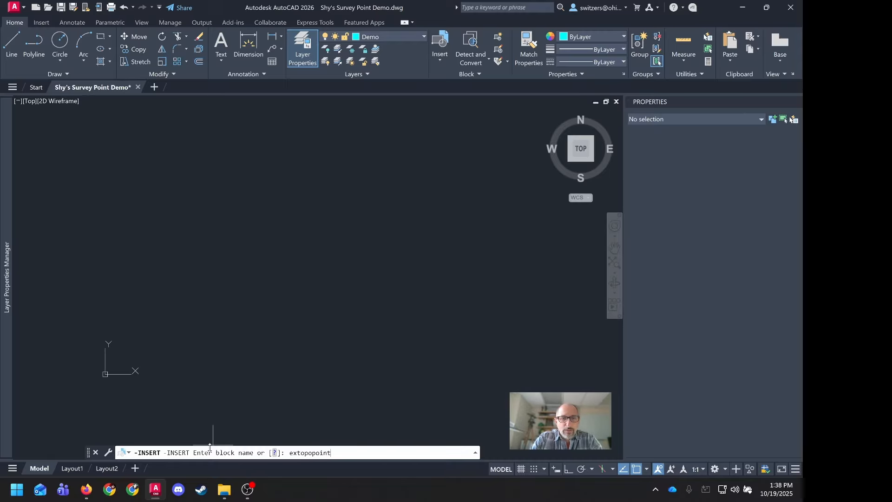
key(Return)
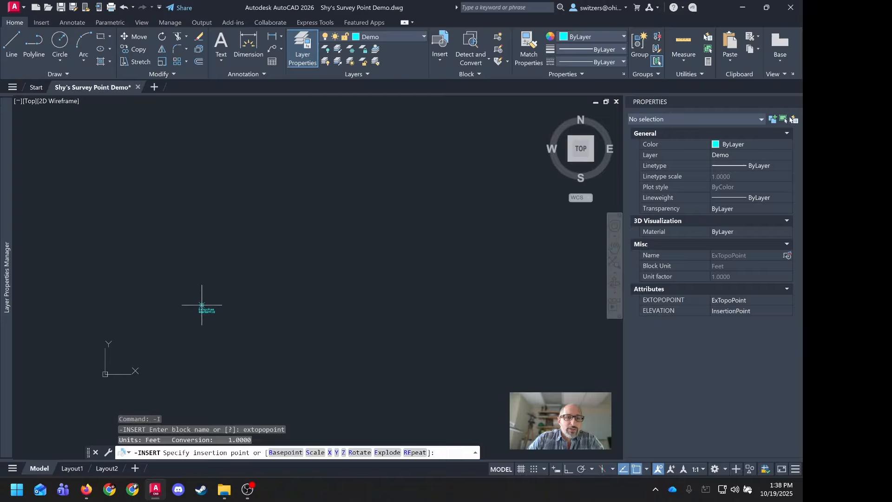
click(189, 288)
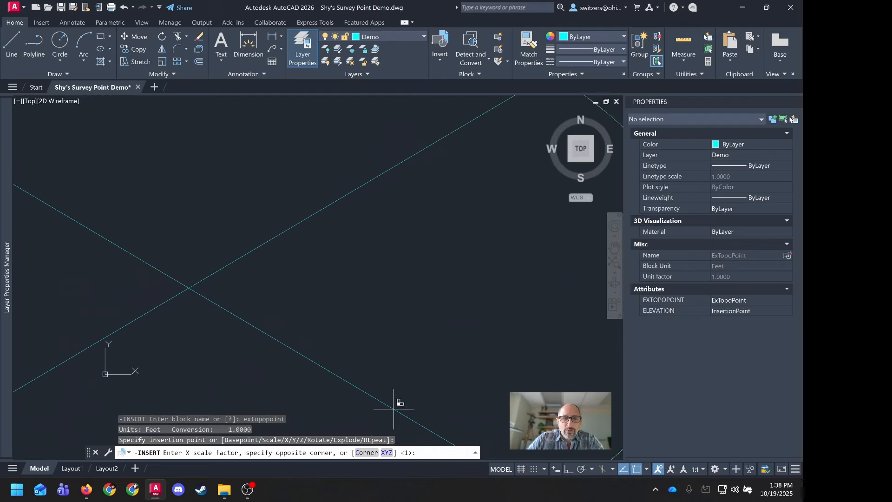
key(Return)
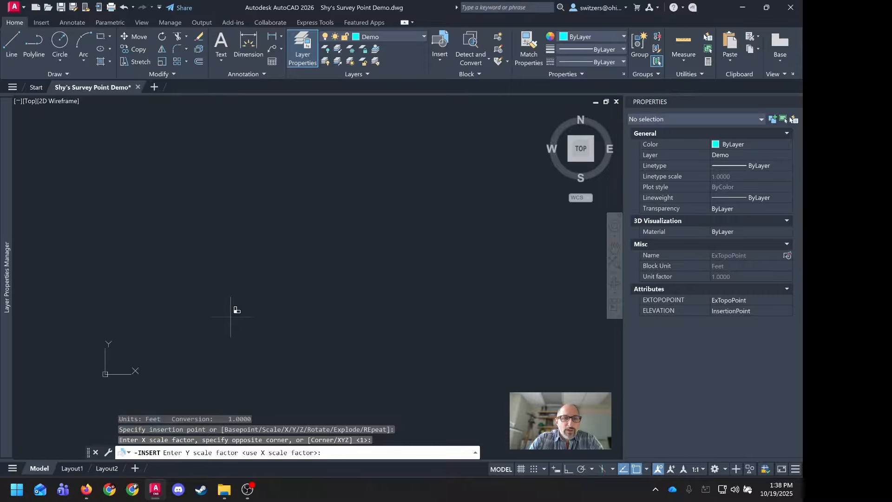
key(Return)
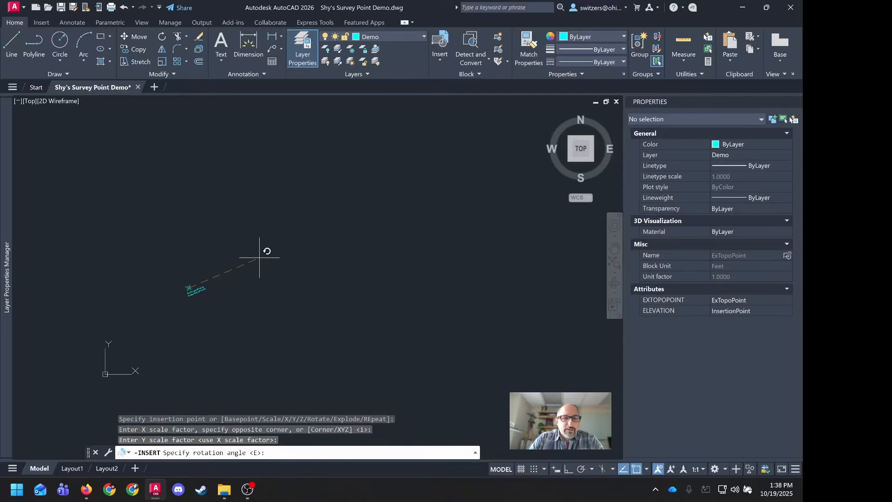
key(Return)
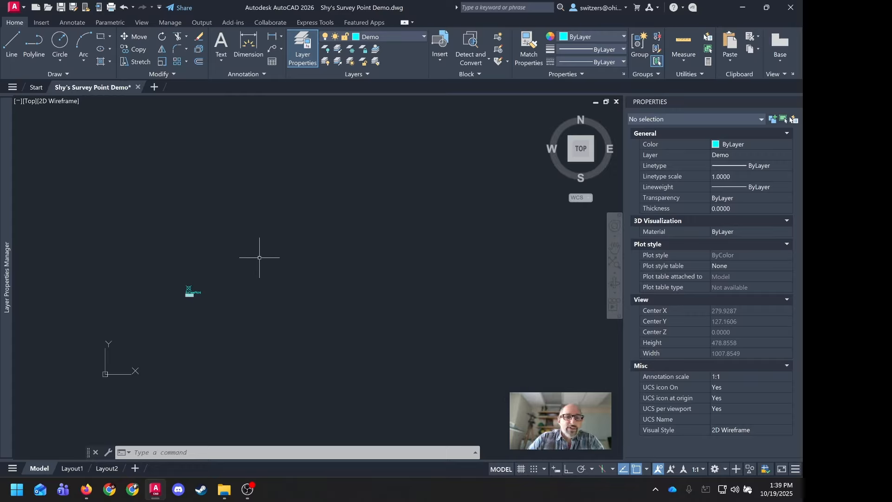
- Delete the inserted ExTopoPoint block from the drawing
click(255, 333)
click(168, 251)
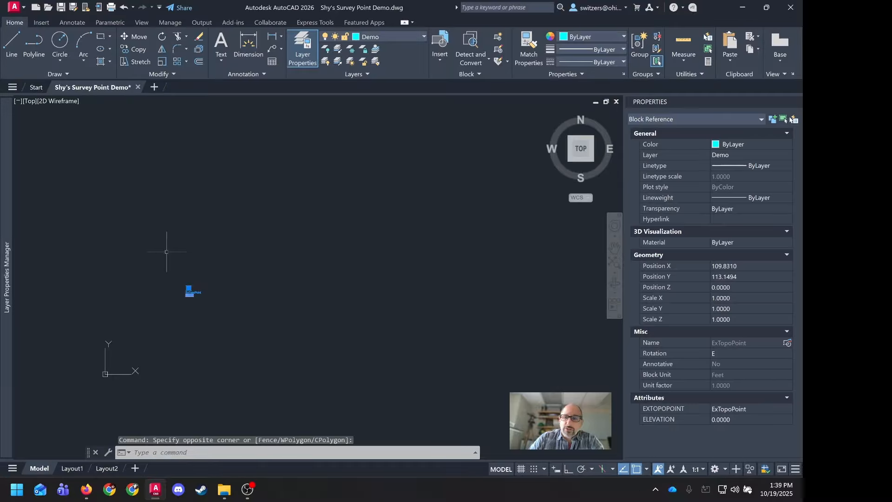
key(Delete)
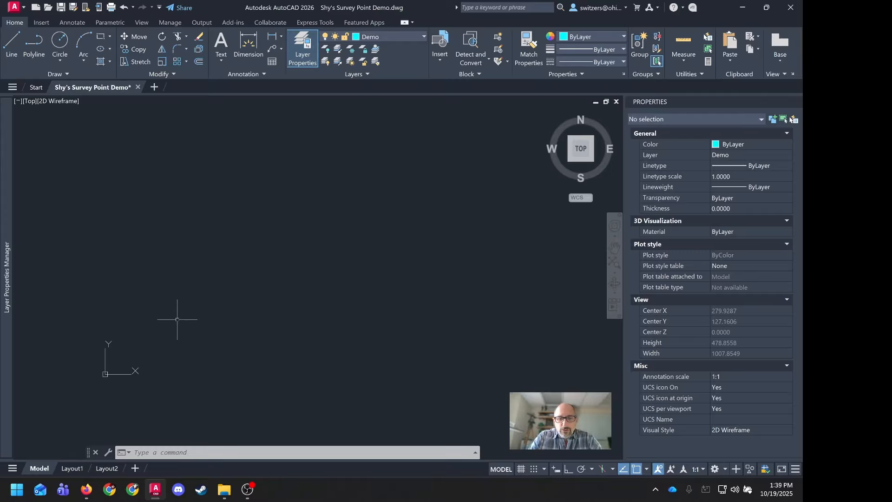
- Place a single point up and to the right of the UCS origin with the Point command
text(poi)
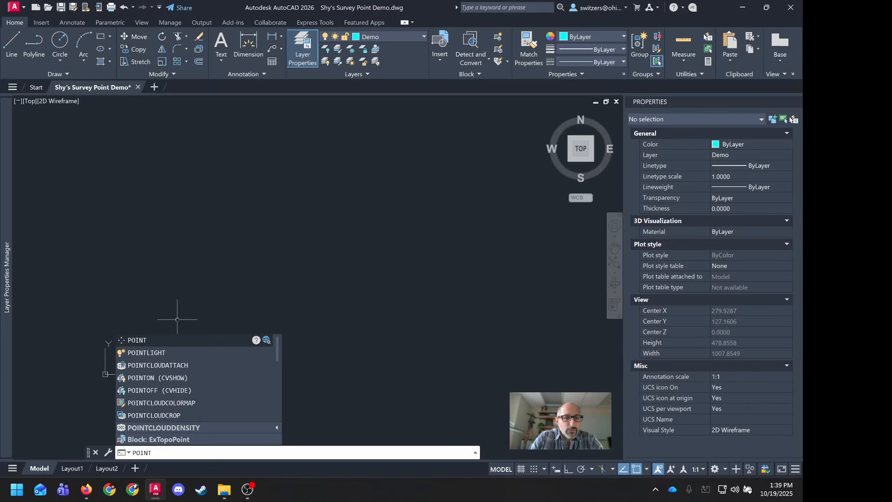
key(Return)
click(182, 308)
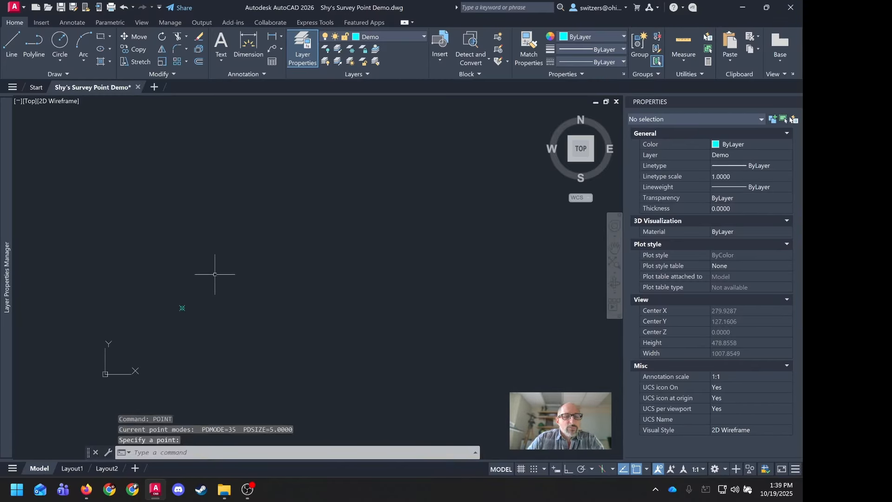
- Change the point display style to the plain dot, the first of the available point styles, using DDPTYPE
scroll(191, 304, up, 5)
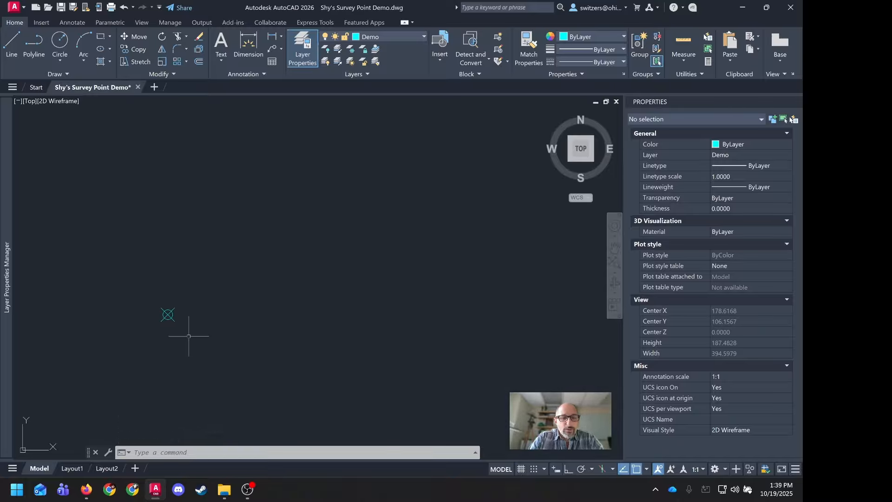
text(ddpty)
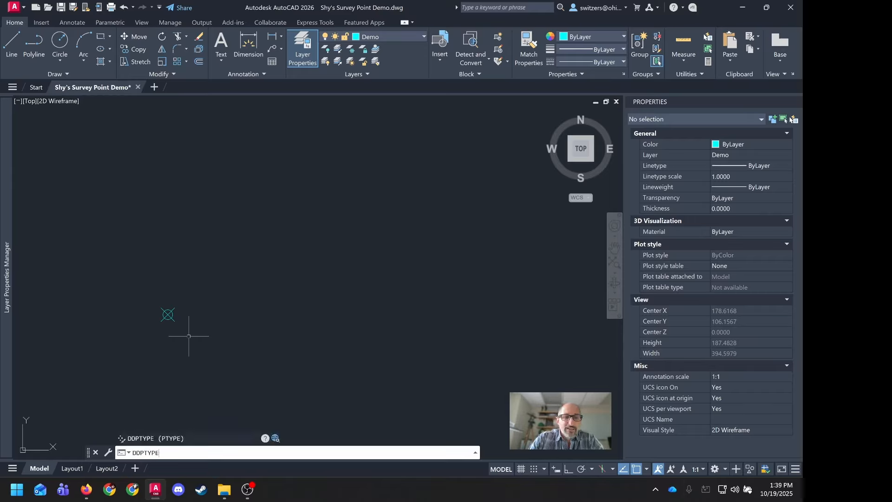
key(Return)
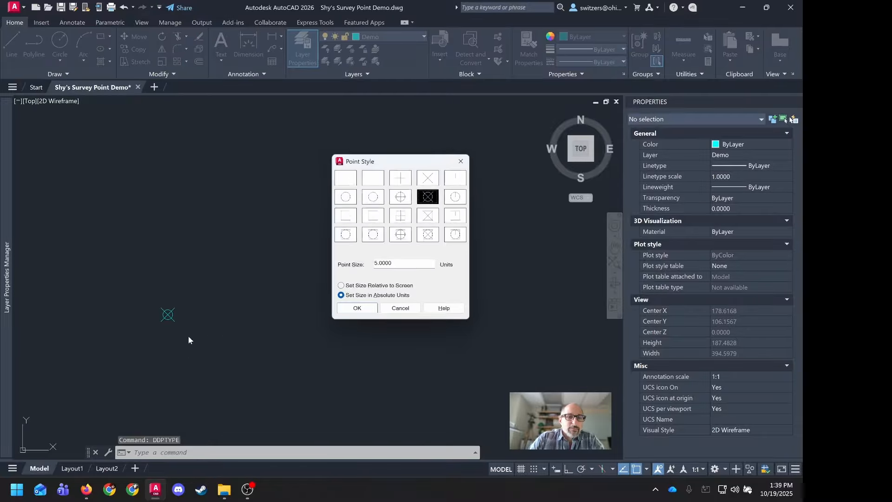
click(345, 178)
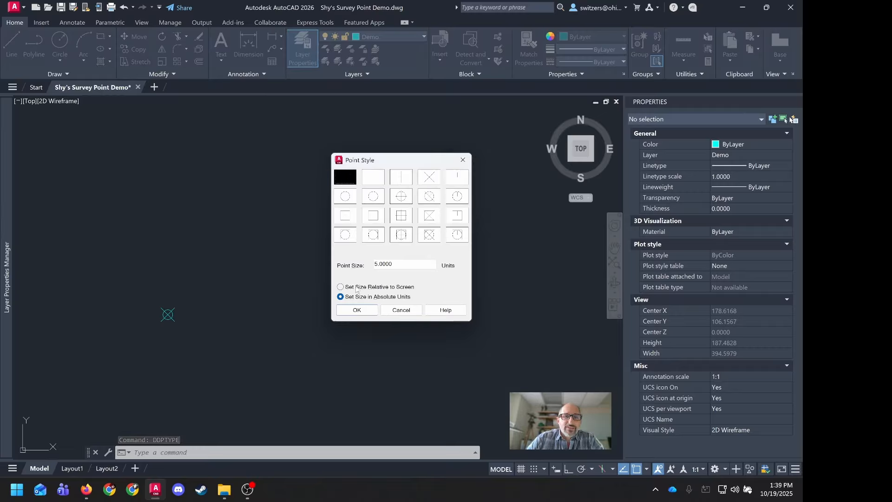
click(357, 310)
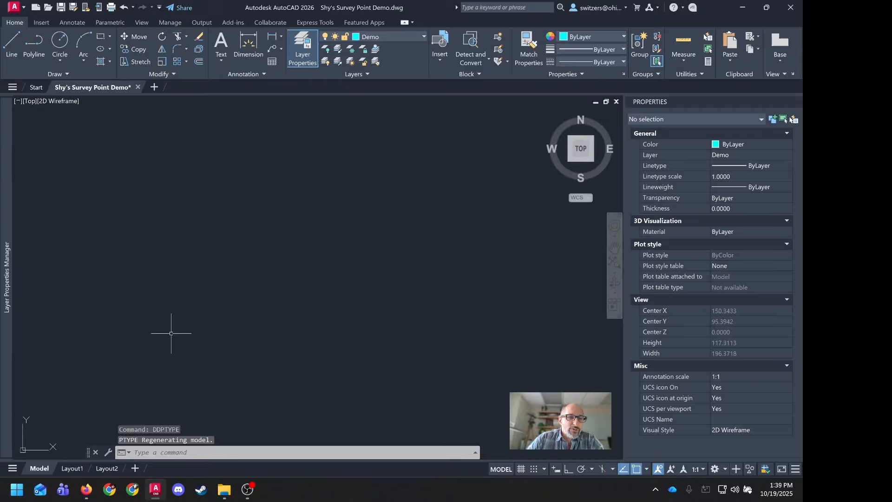
- Select the placed point with a window to check its location and properties, and clear the selection
click(210, 322)
click(148, 280)
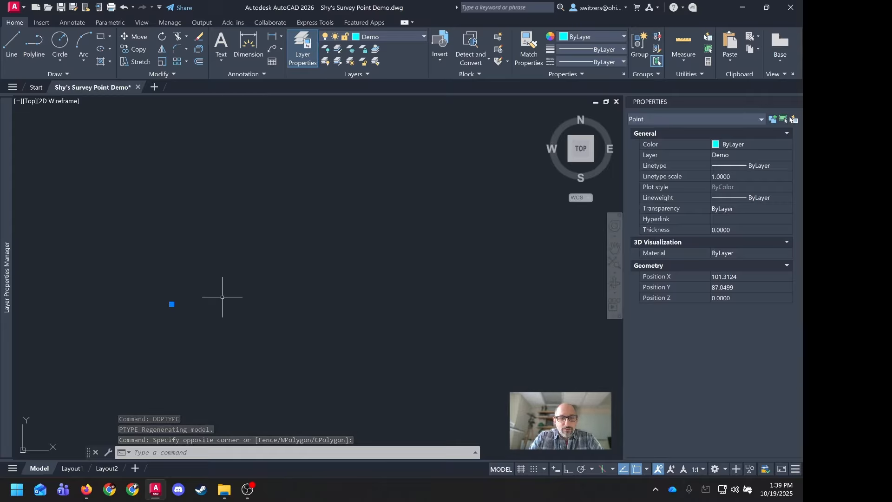
key(Escape)
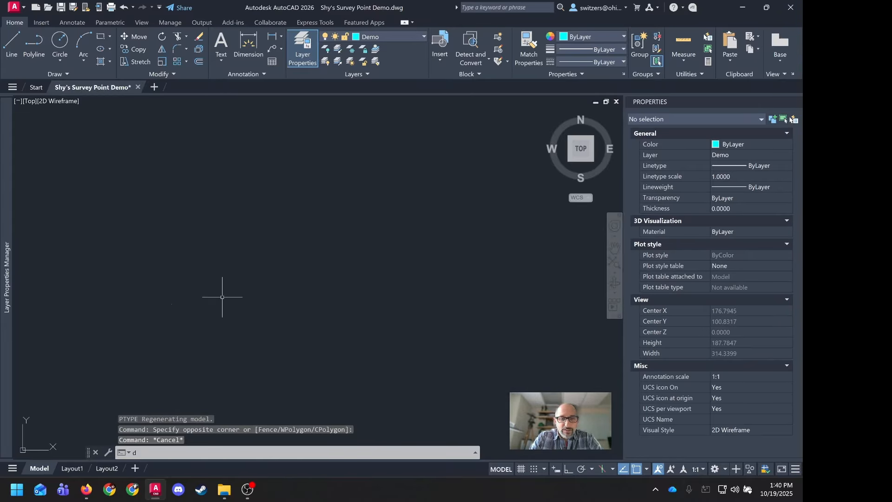
- Change the point display style to the circle crossed by an X with DDPTYPE and apply it to the drawing
text(ddptype)
key(Return)
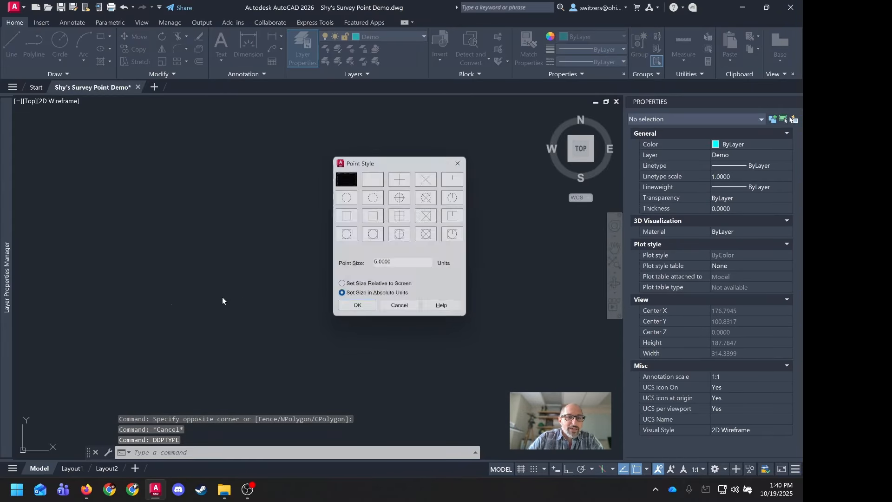
click(435, 197)
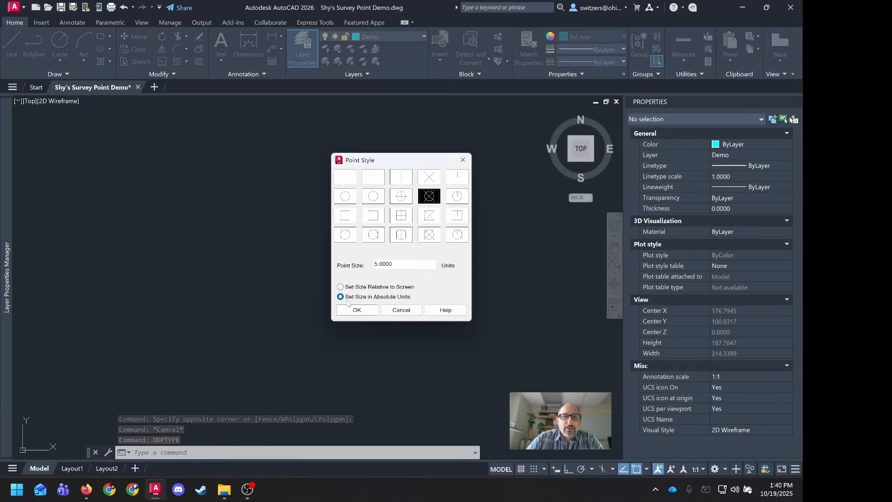
double_click(387, 265)
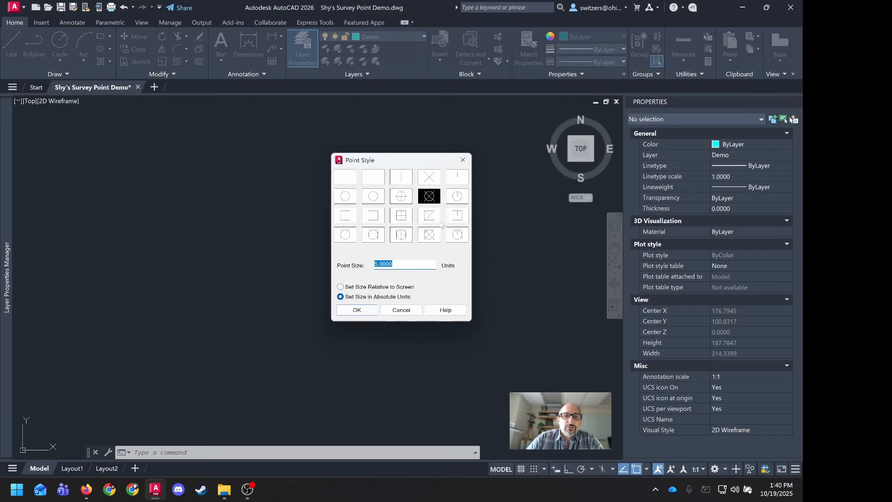
click(365, 312)
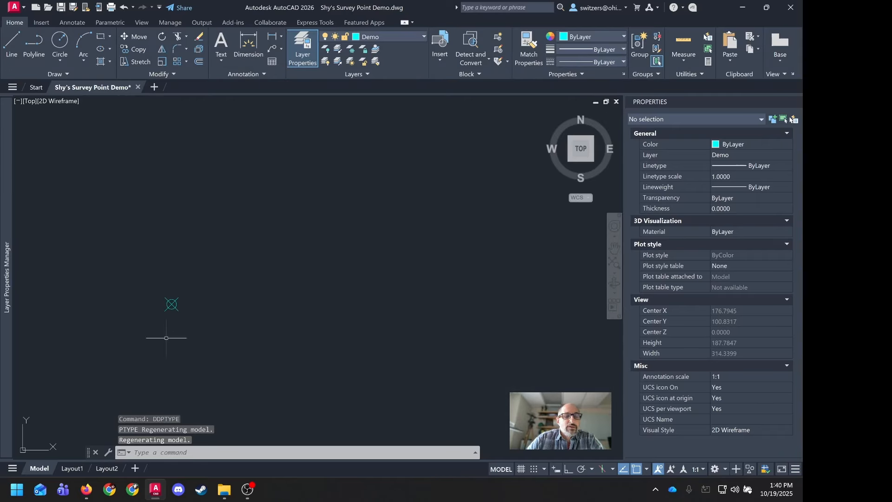
- Select the restyled point with a crossing window to examine its layer and XYZ position, and clear the selection
scroll(182, 311, up, 4)
click(216, 325)
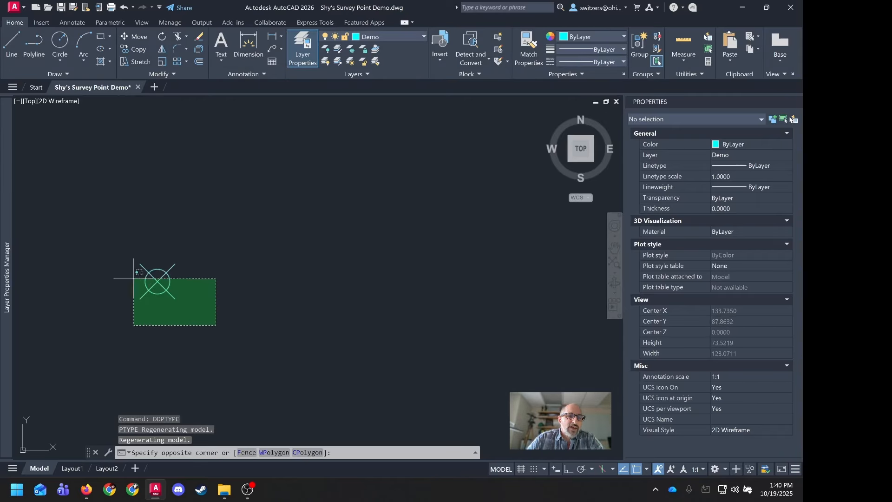
click(134, 279)
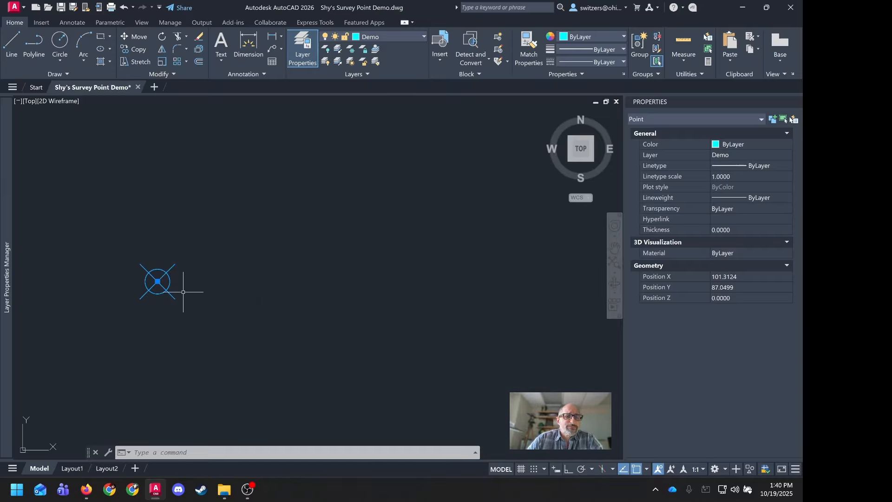
click(239, 284)
key(Escape)
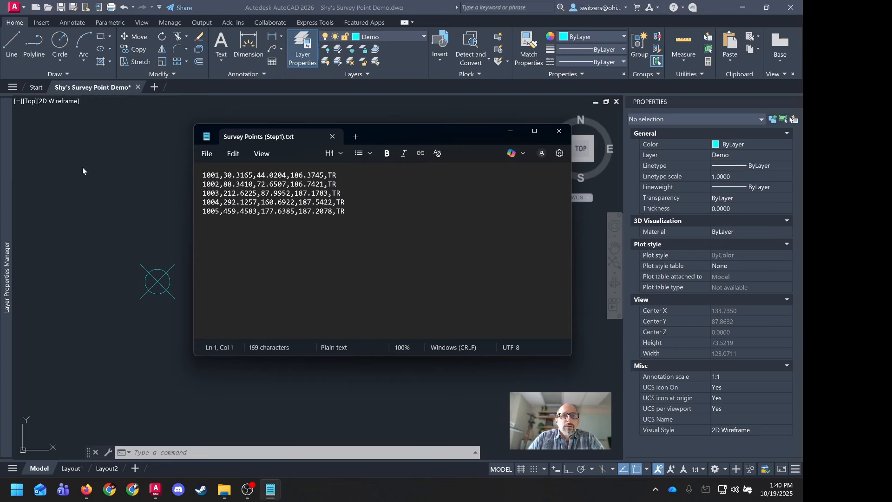
- Examine the point number, coordinates, elevation and TR description code in the first line of Survey Points (Step1).txt, and close the file
drag(397, 132, 490, 125)
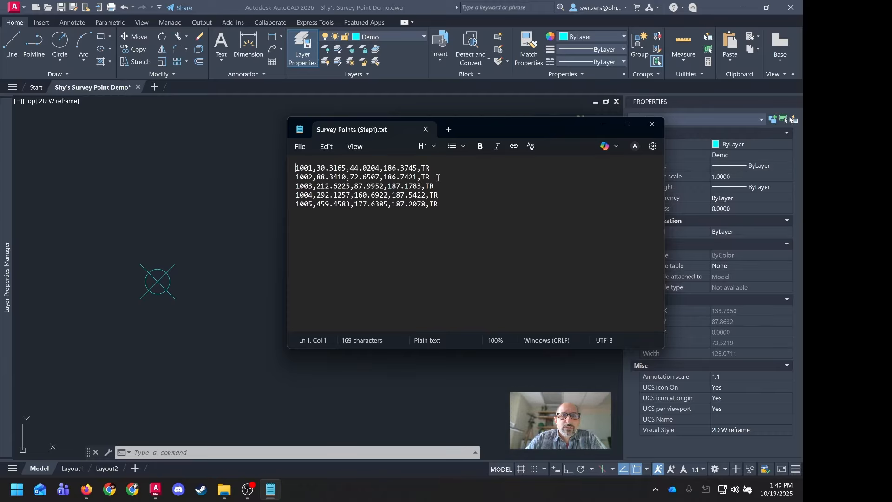
double_click(297, 167)
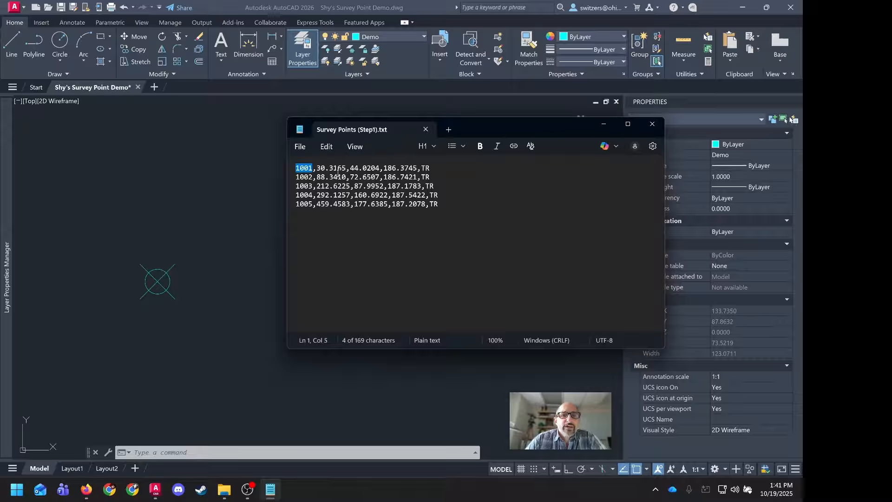
drag(317, 168, 419, 167)
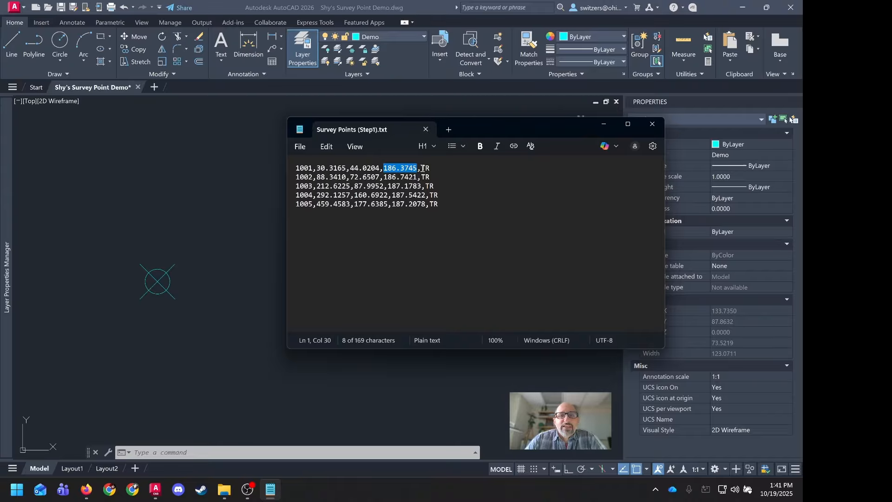
drag(422, 168, 428, 171)
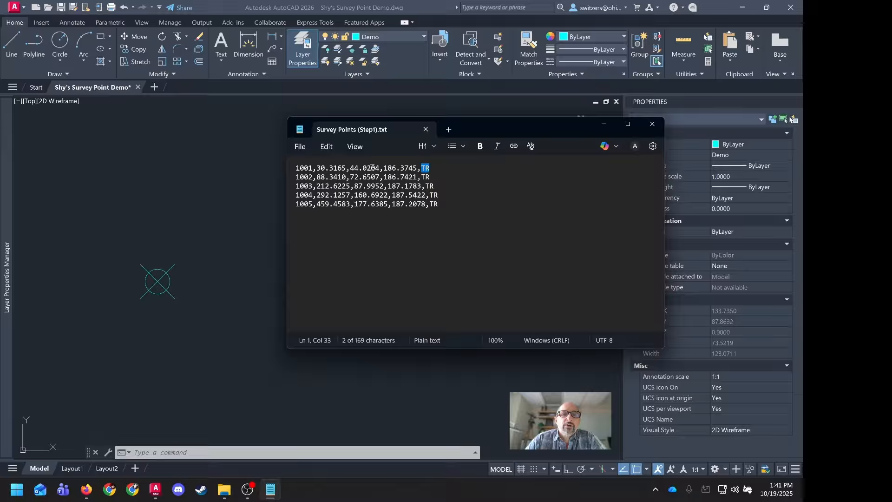
drag(317, 167, 426, 169)
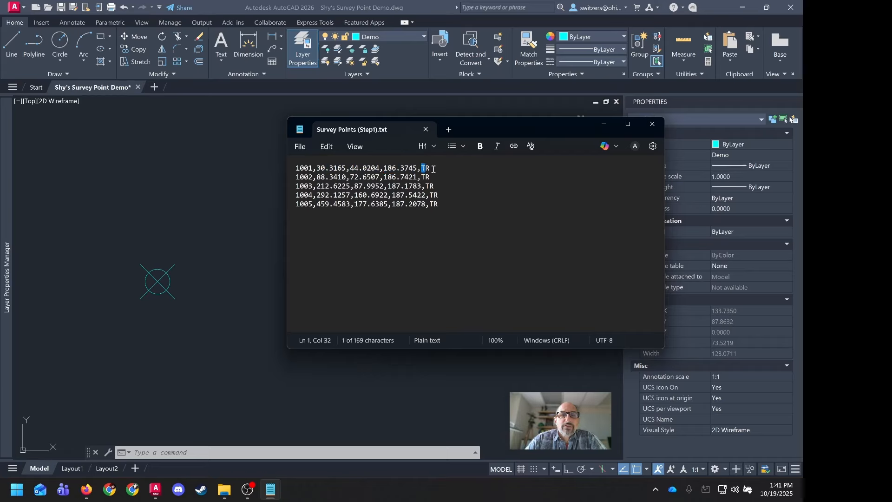
drag(421, 168, 430, 167)
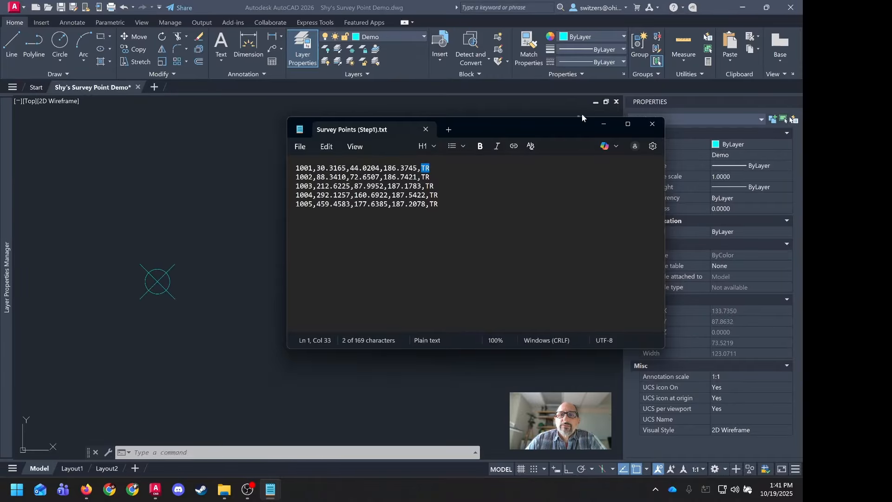
click(653, 124)
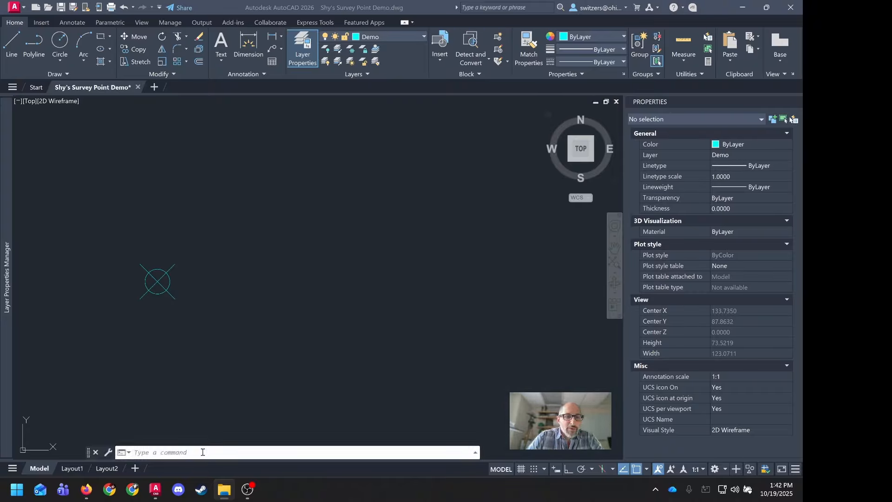
- Start a new block definition with the Block command and name it Topo-TR
text(block)
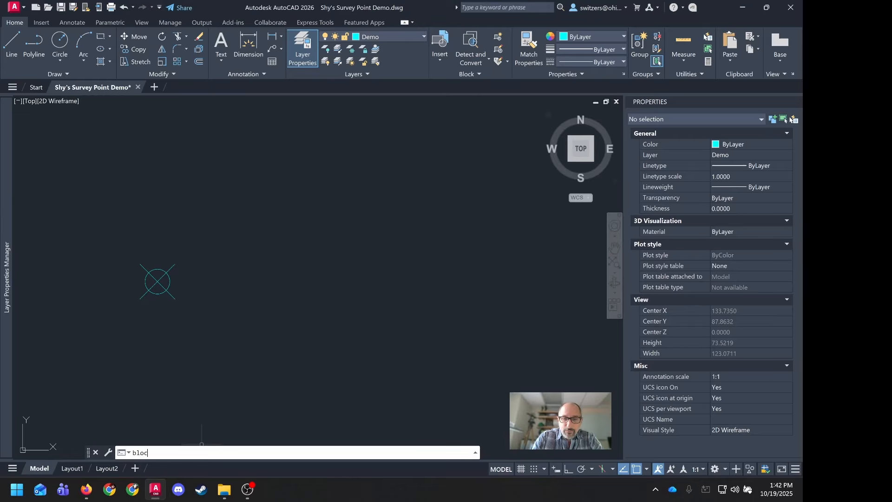
key(Return)
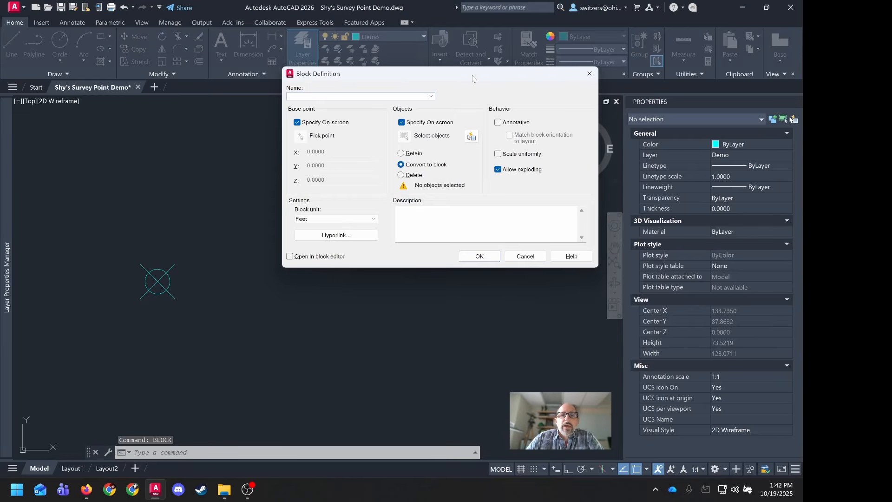
drag(472, 74, 444, 83)
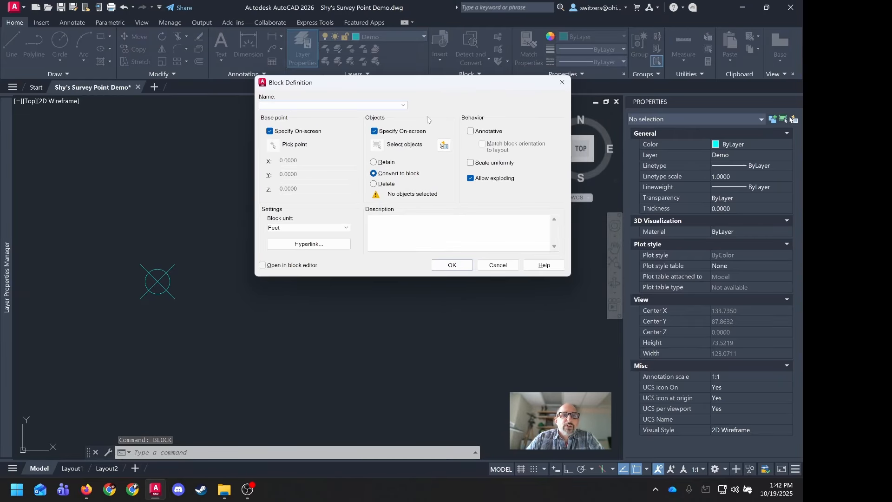
click(314, 104)
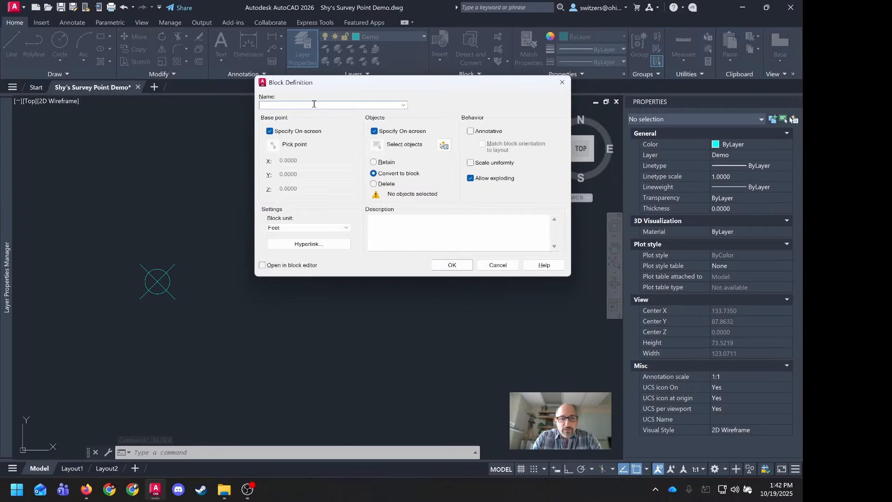
text(Topo)
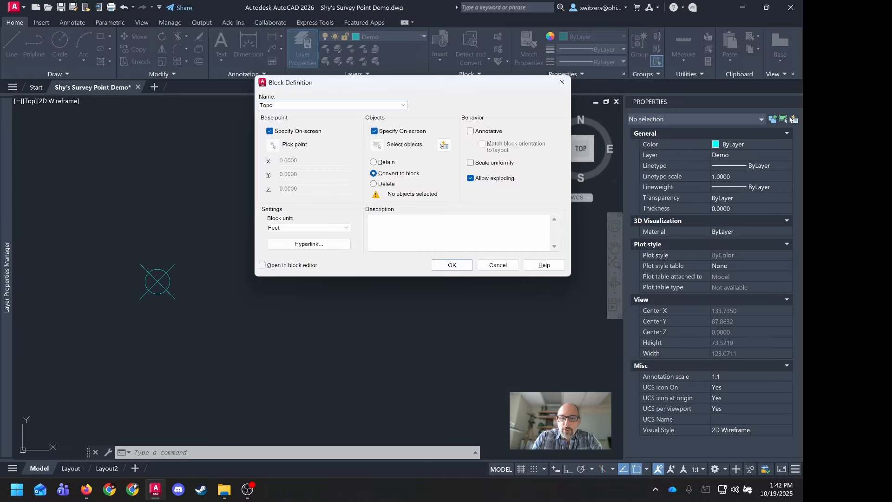
text(-TR)
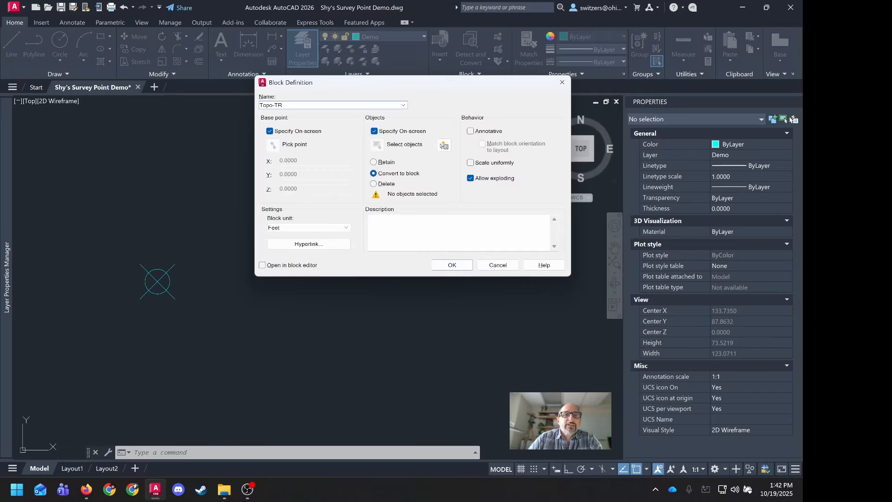
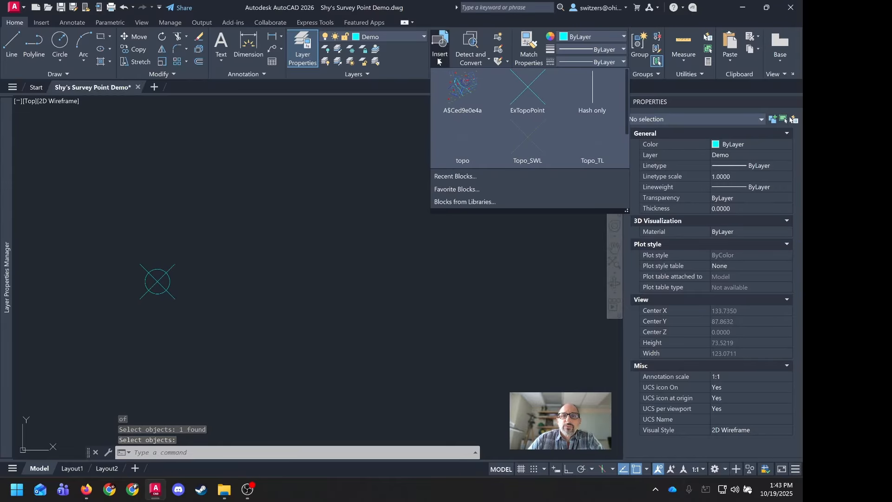
- Insert the Topo-TR block once, above and to the right of the existing point
scroll(486, 120, down, 1)
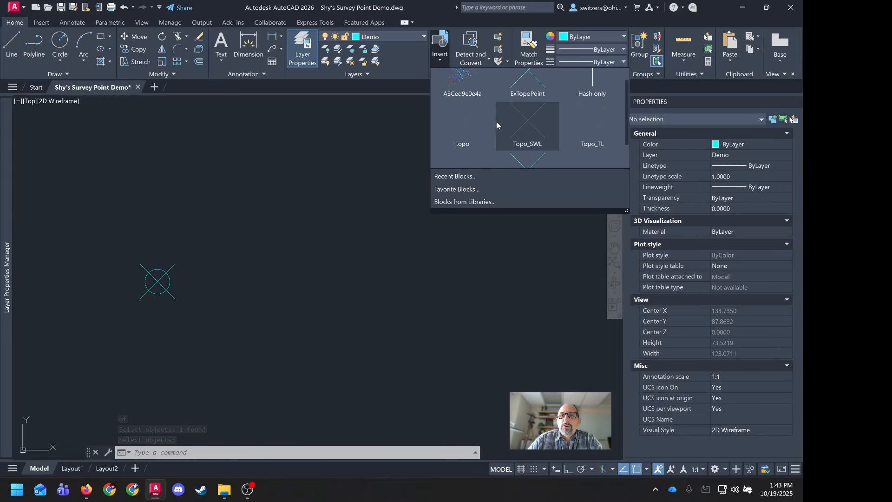
scroll(516, 121, down, 1)
click(527, 138)
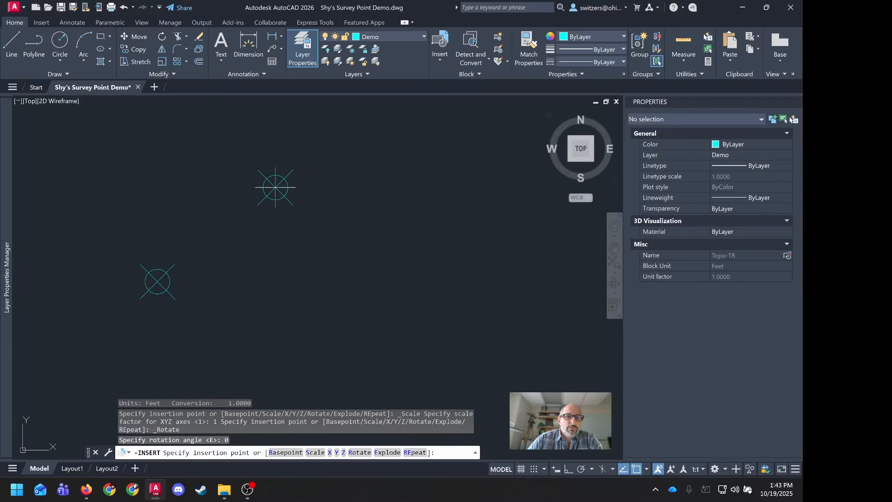
click(238, 208)
- Select the inserted Topo-TR block to examine its block reference properties, and clear the selection
click(298, 229)
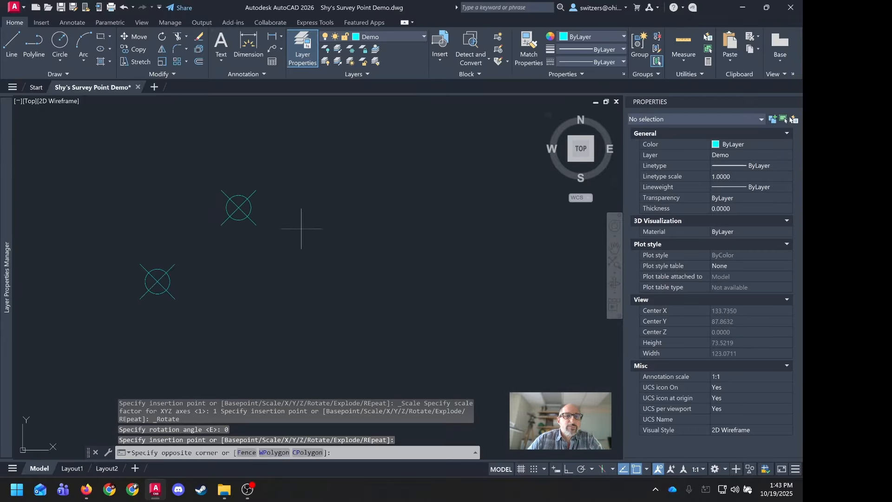
click(218, 191)
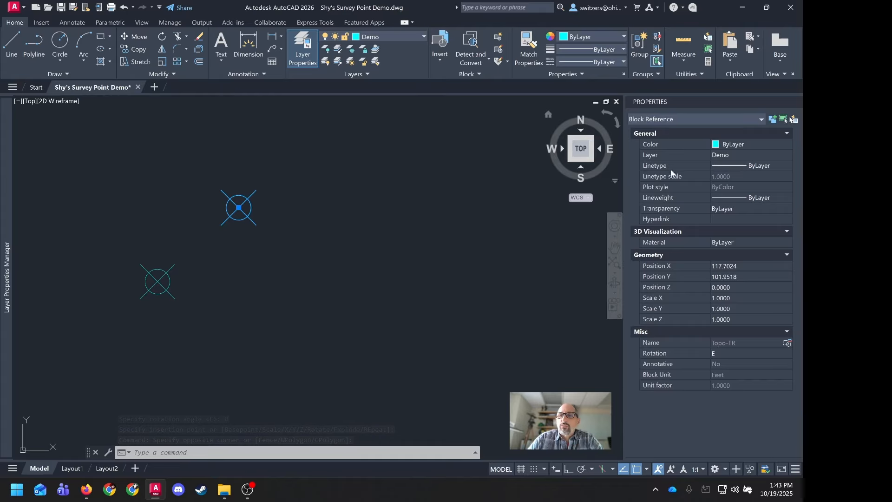
click(333, 206)
key(Escape)
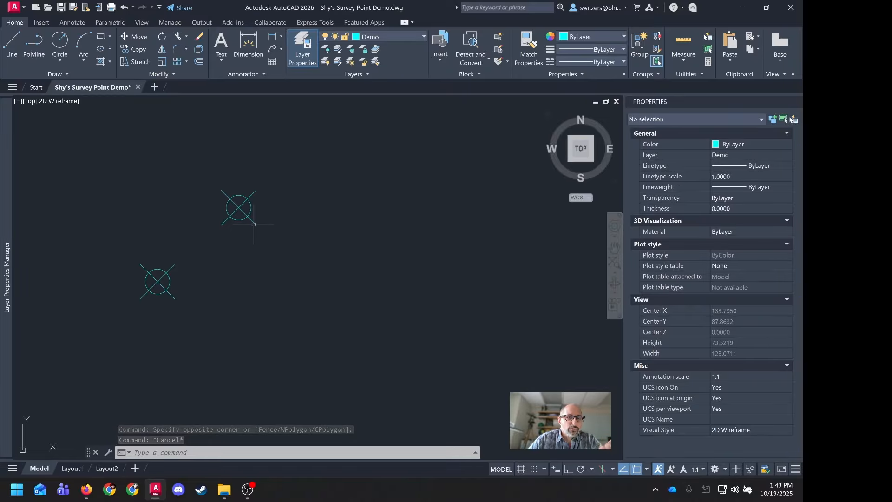
- Create a new layer named Topo-TR and make it the current layer
mouse_move(9, 213)
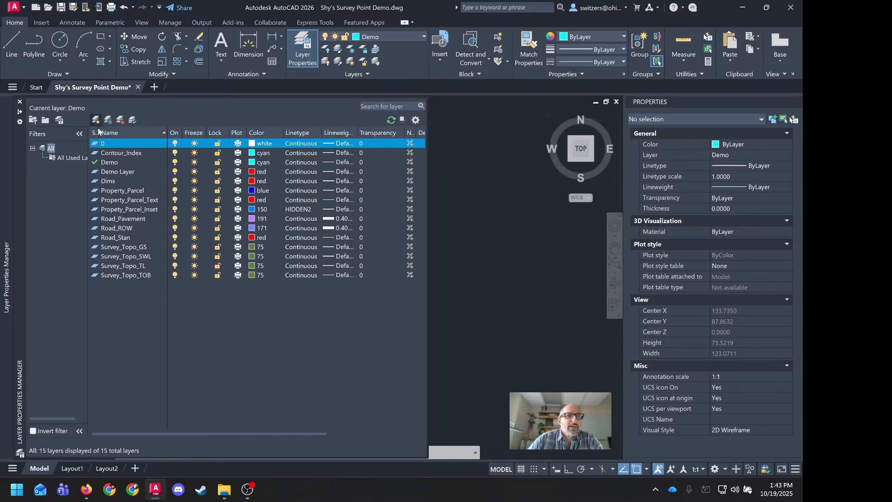
click(96, 120)
text(Top)
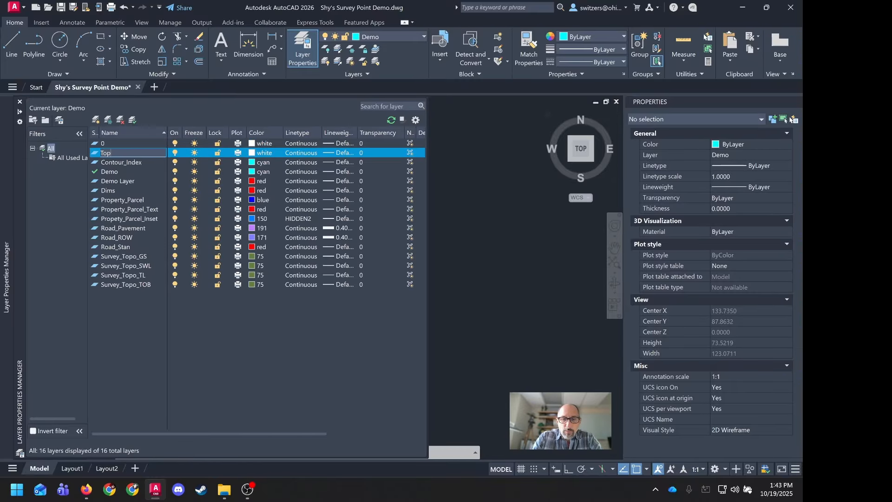
text(o-TR)
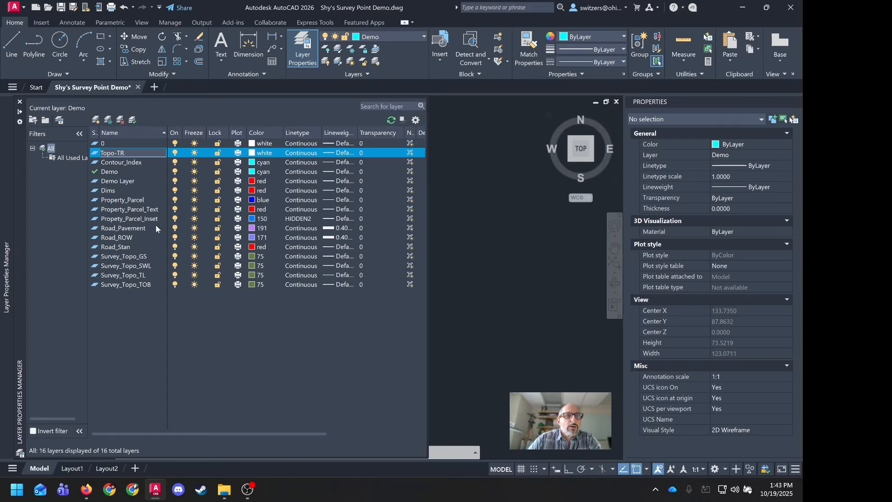
double_click(96, 153)
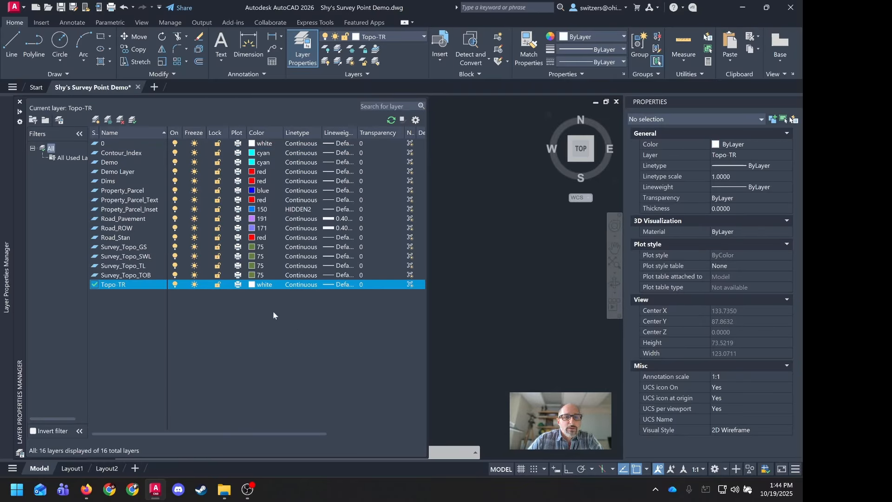
- Set the color of the Topo-TR layer to cyan (index color 4)
click(253, 284)
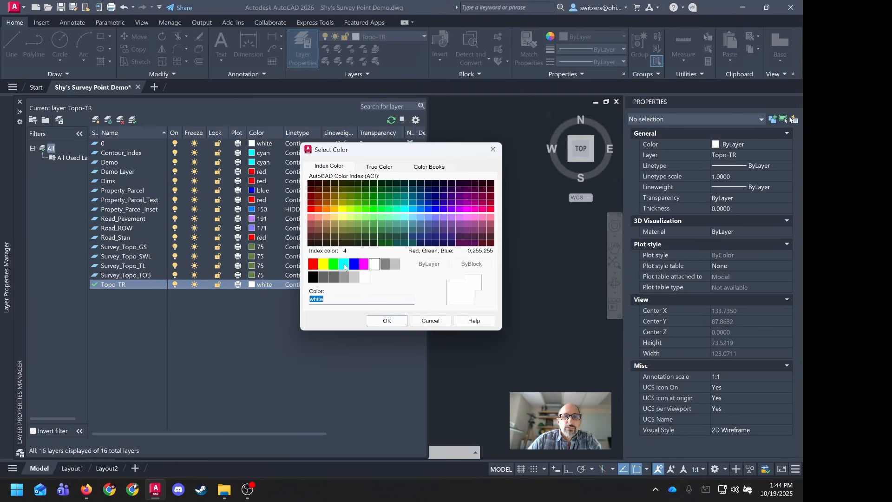
click(343, 264)
click(387, 321)
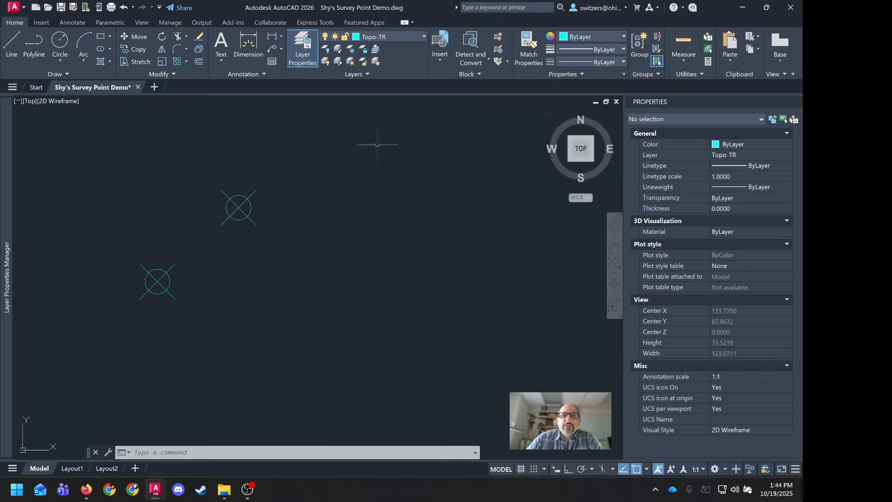
- Open the Topo-TR block definition for editing in the Block Editor
click(498, 50)
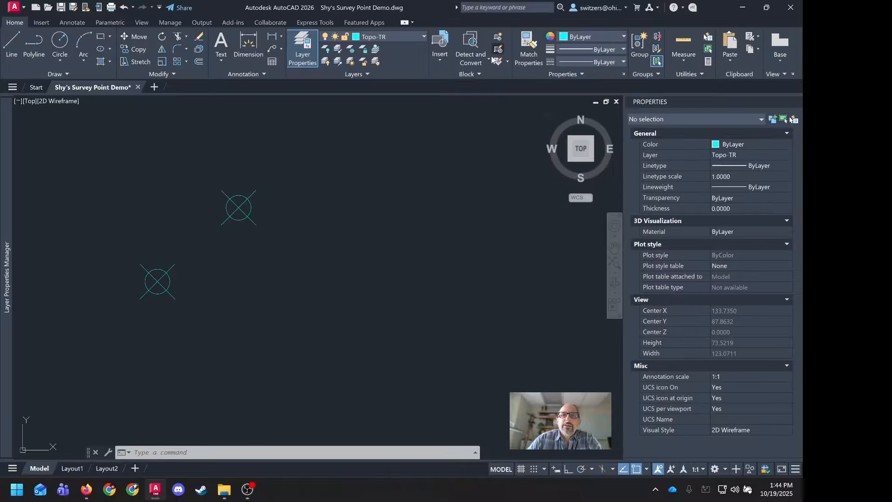
click(322, 250)
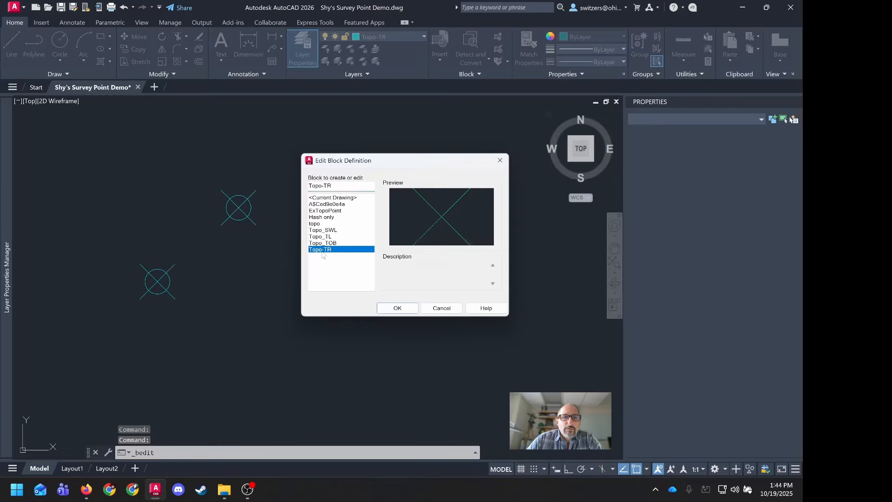
click(378, 308)
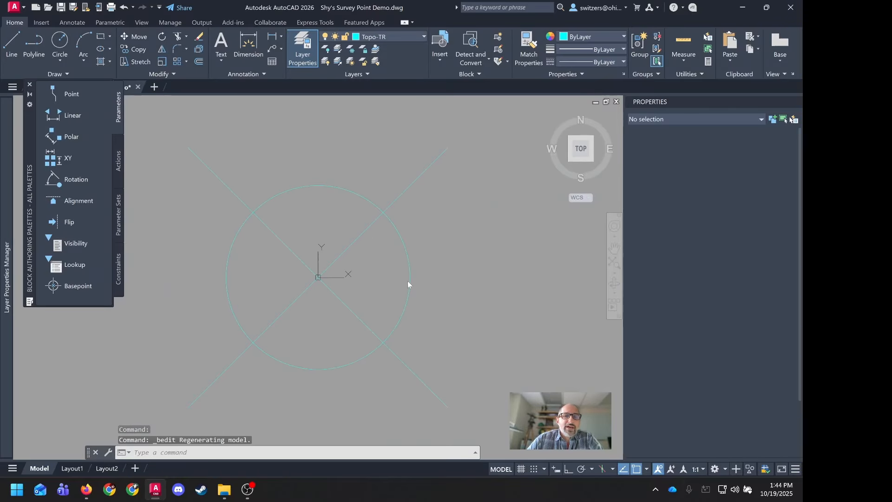
scroll(337, 235, down, 5)
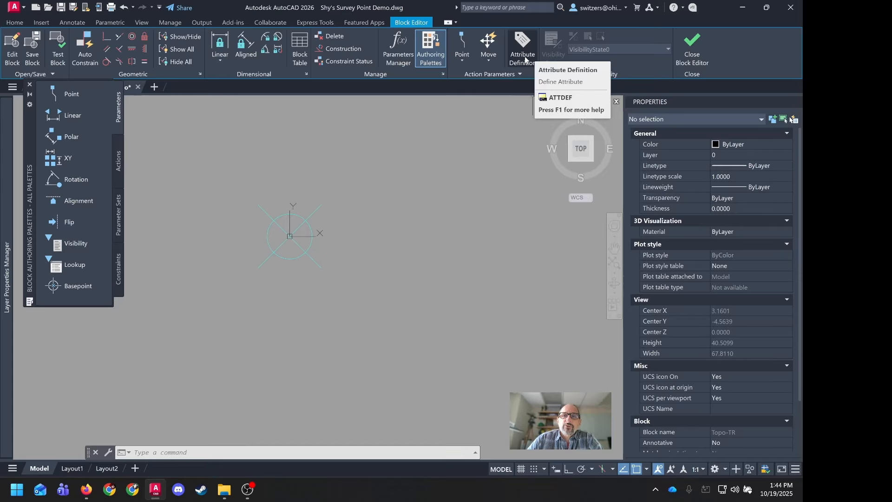
- Define an attribute with tag, prompt and default value TR, and place it just below the point symbol
click(524, 51)
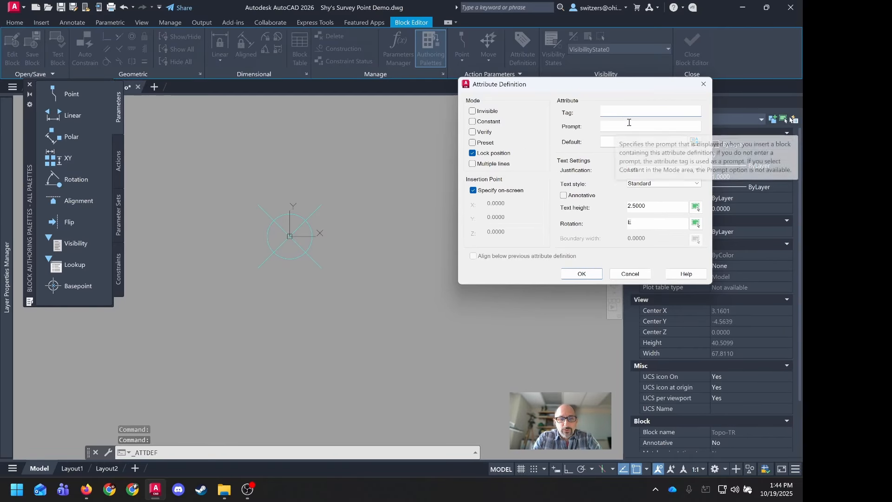
text(TR)
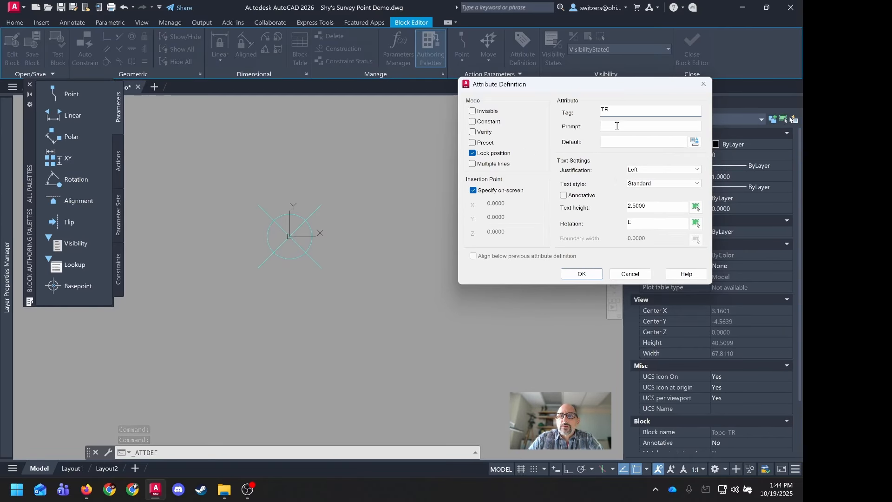
text(TR)
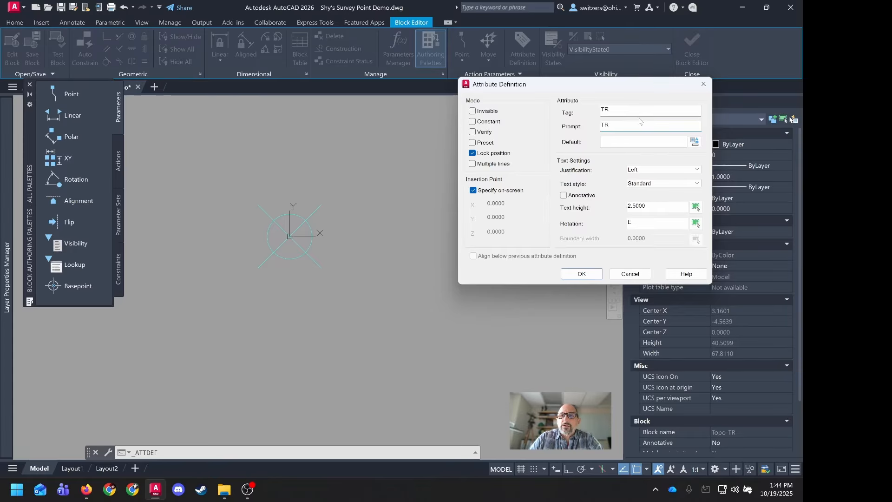
click(629, 142)
text(TR)
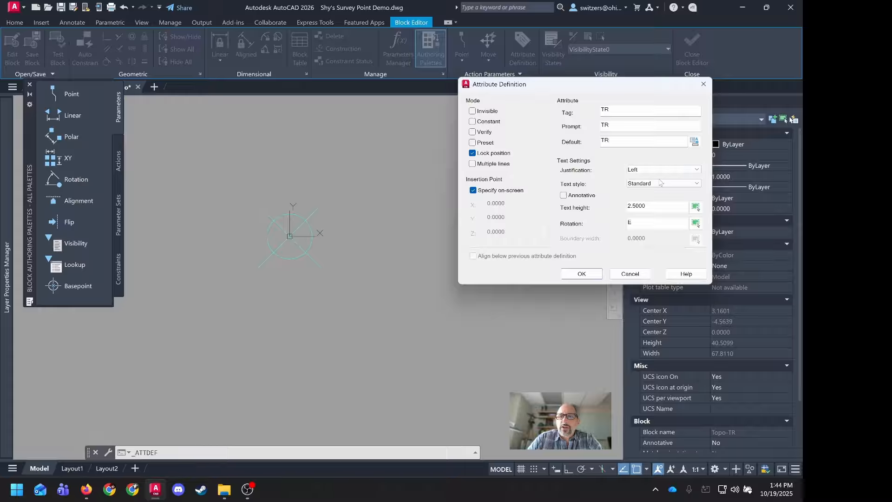
click(576, 274)
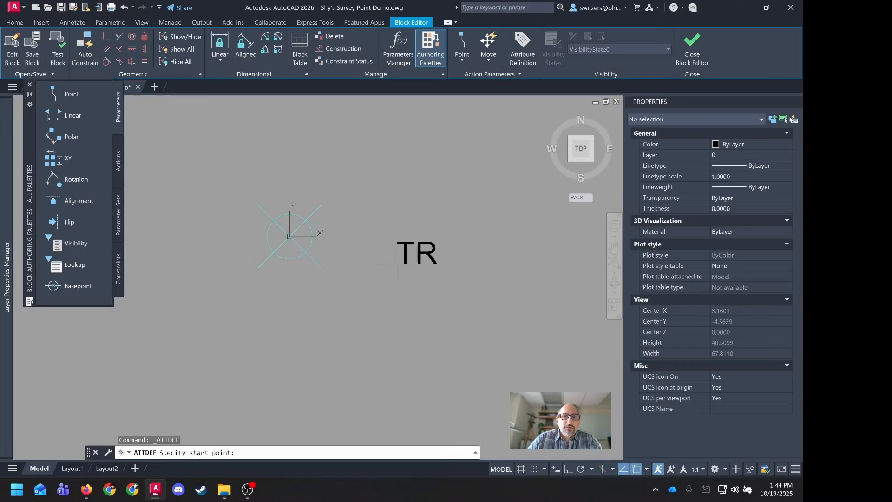
click(271, 297)
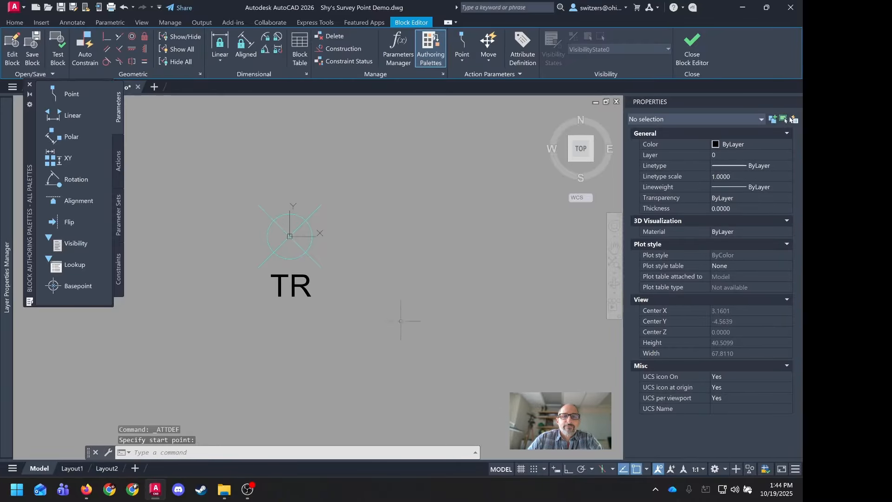
- Assign the TR attribute definition to the Topo-TR layer and clear the selection
click(327, 311)
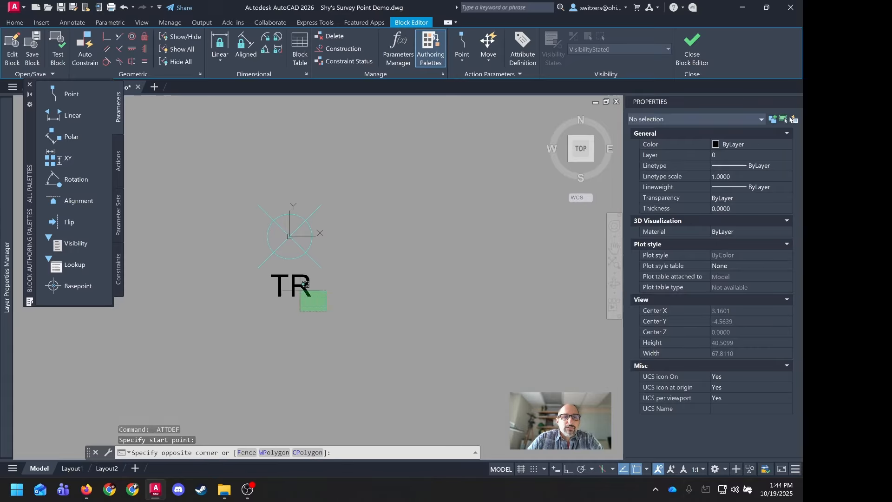
click(302, 290)
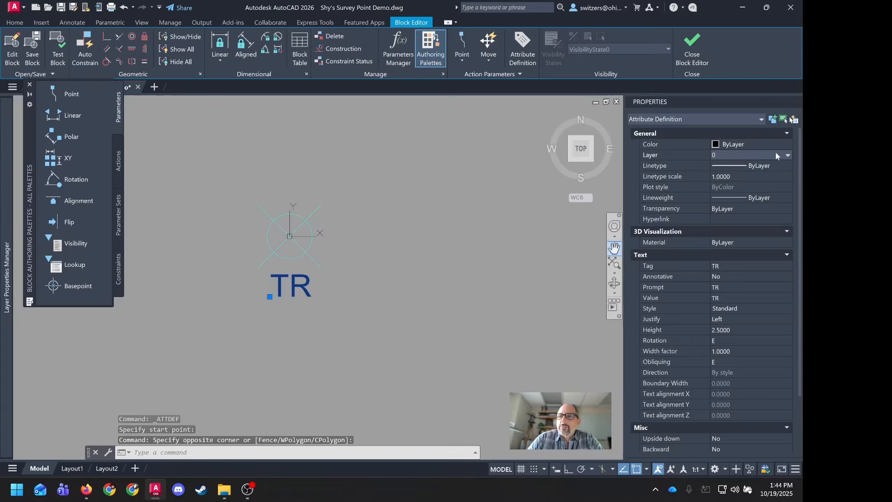
click(788, 155)
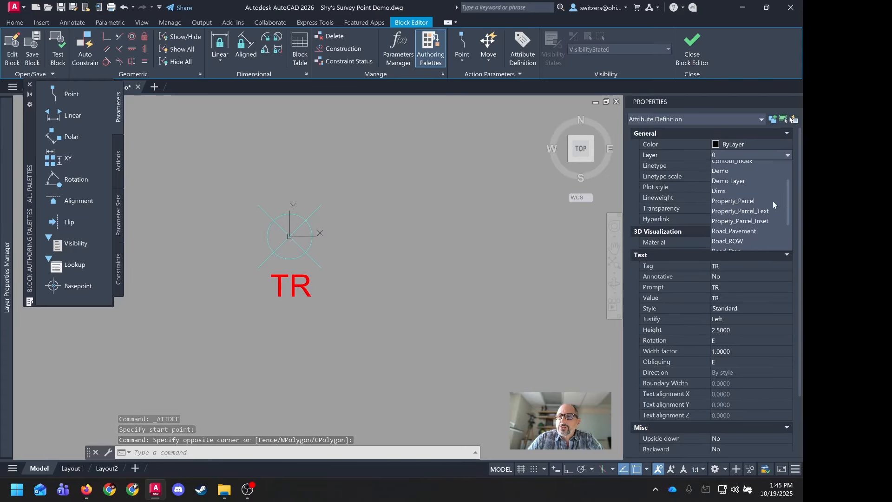
scroll(772, 201, down, 3)
click(744, 242)
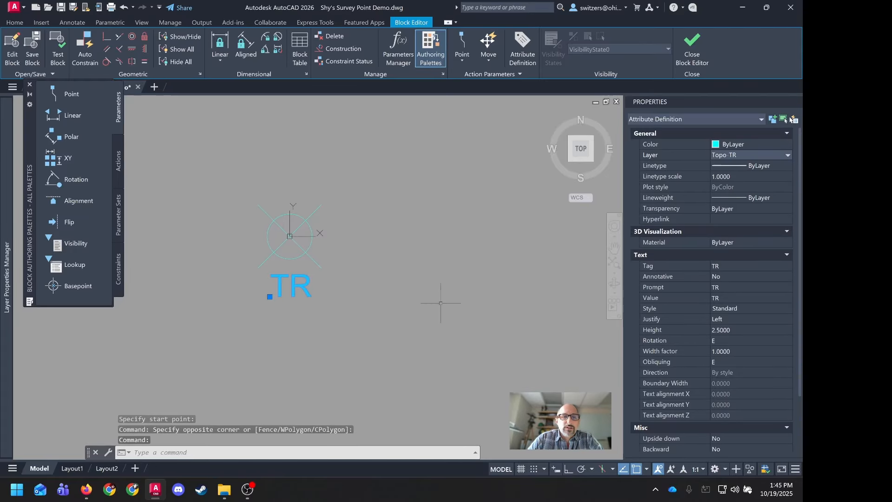
key(Escape)
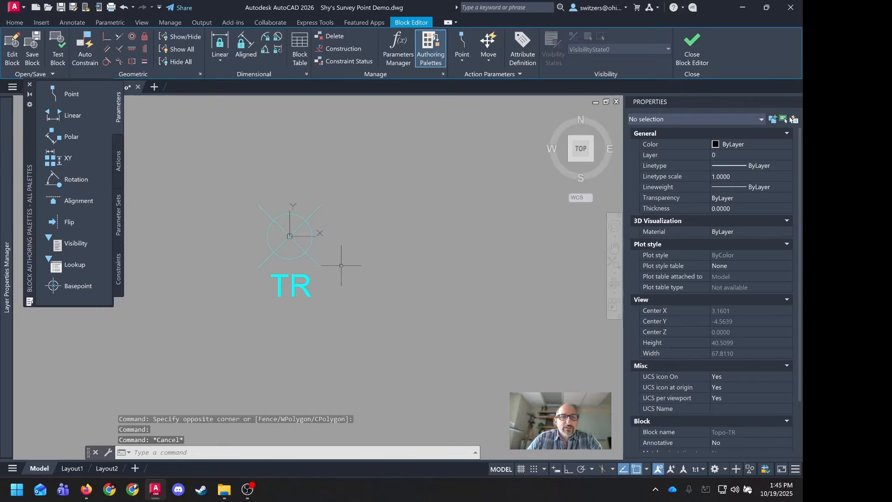
- Assign the point object in the block to the Topo-TR layer and clear the selection
click(367, 242)
click(311, 253)
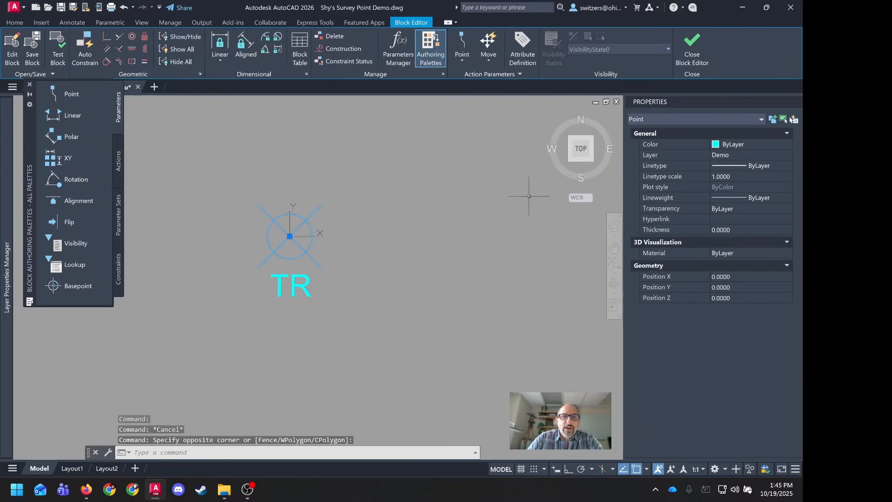
click(788, 156)
scroll(748, 219, down, 3)
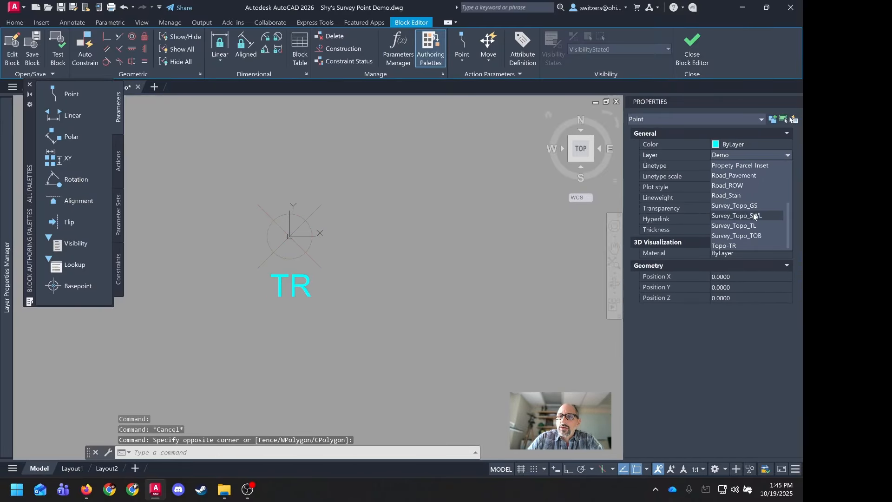
click(733, 246)
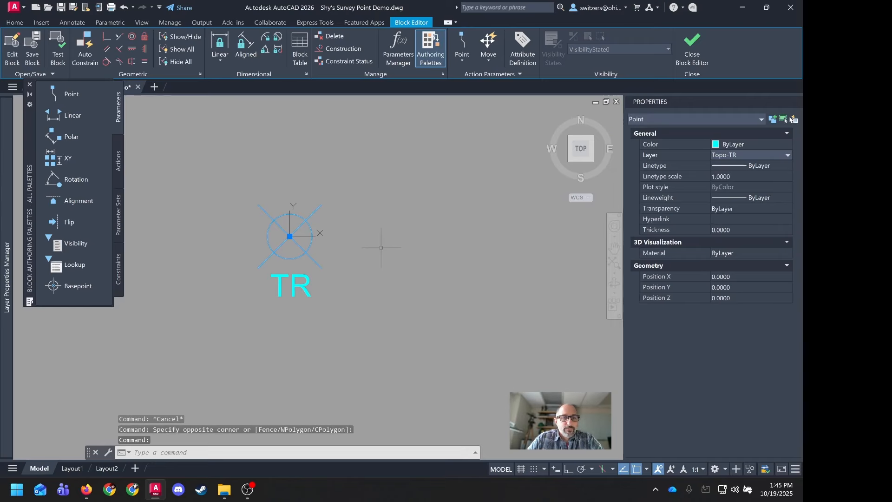
key(Escape)
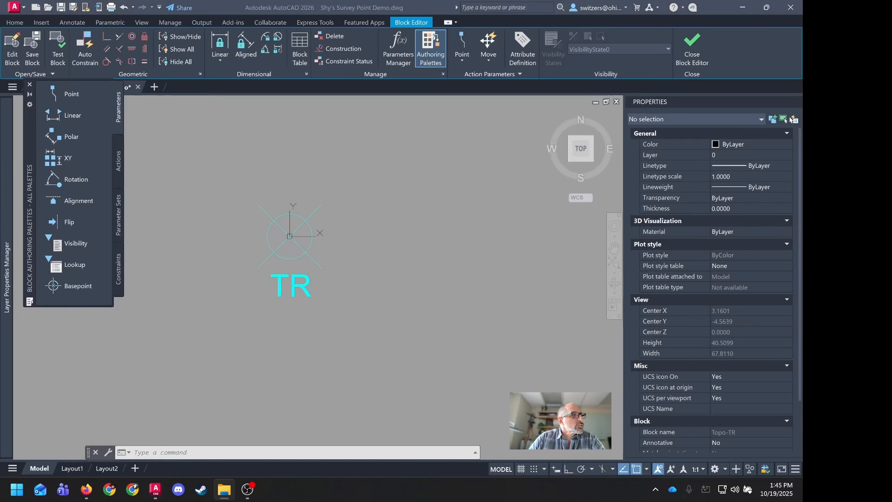
- Examine the elevation values in the Survey Points (Step1).txt file in Notepad, and return to the Block Editor
click(430, 235)
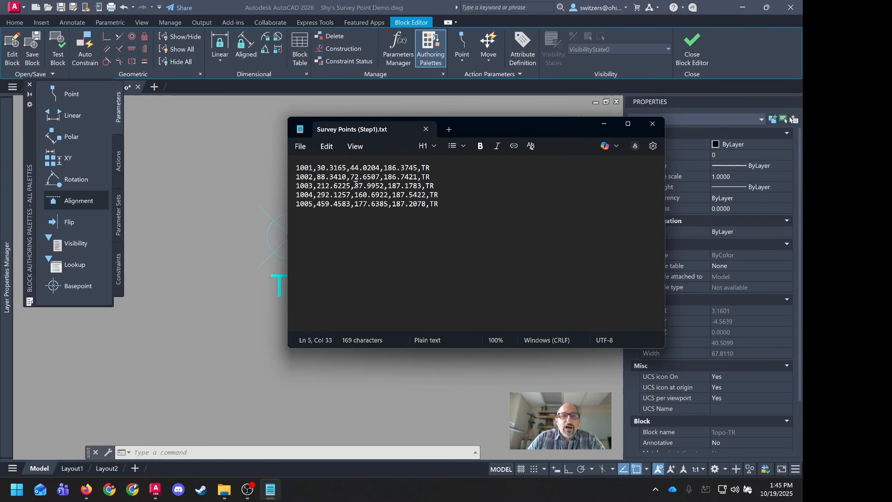
drag(385, 167, 416, 163)
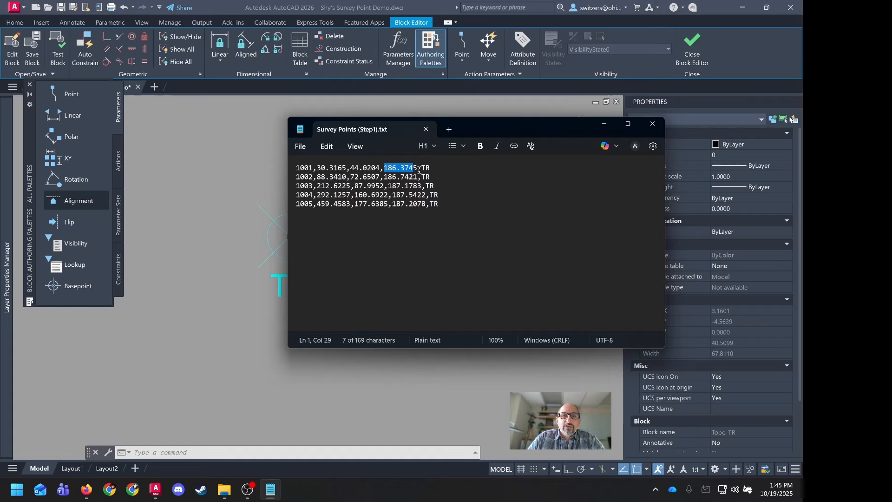
click(366, 234)
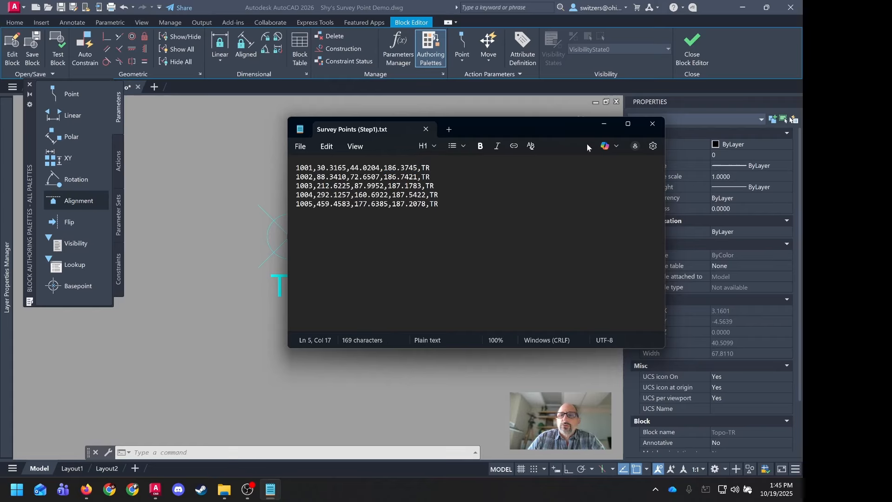
click(604, 123)
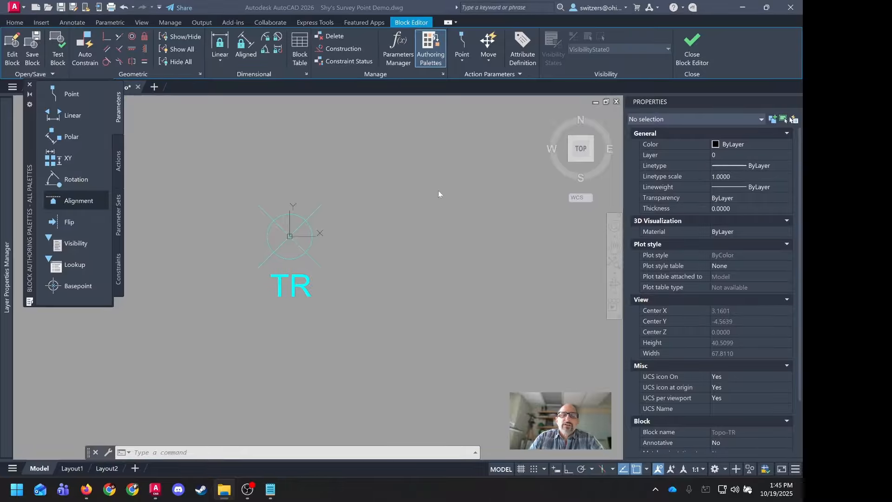
- Start a second attribute definition with ELEVATION as both its tag and its prompt
click(522, 57)
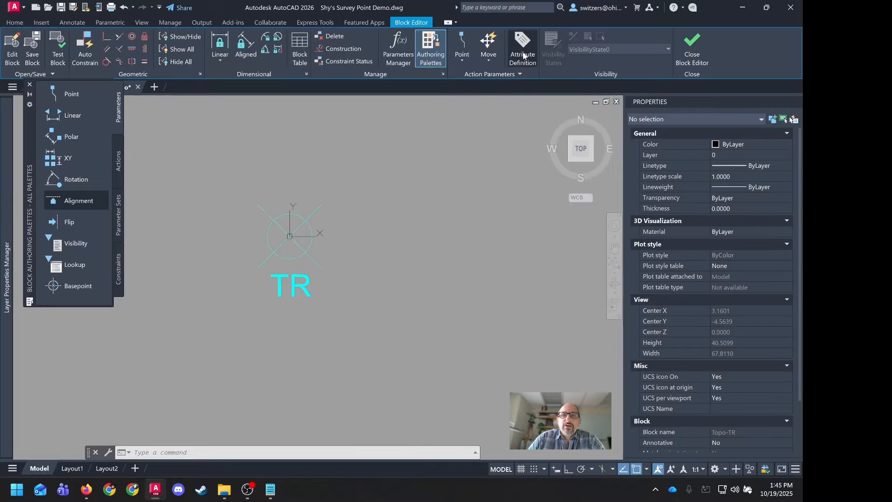
click(523, 56)
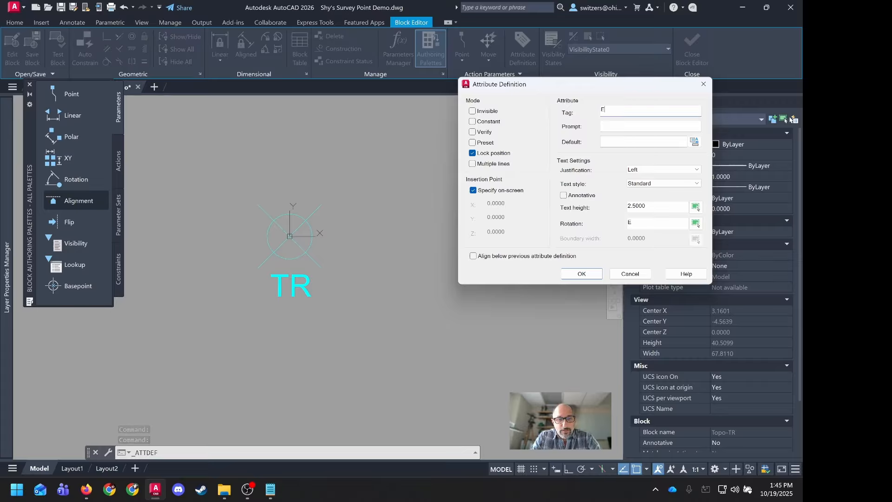
text(ELEVATION)
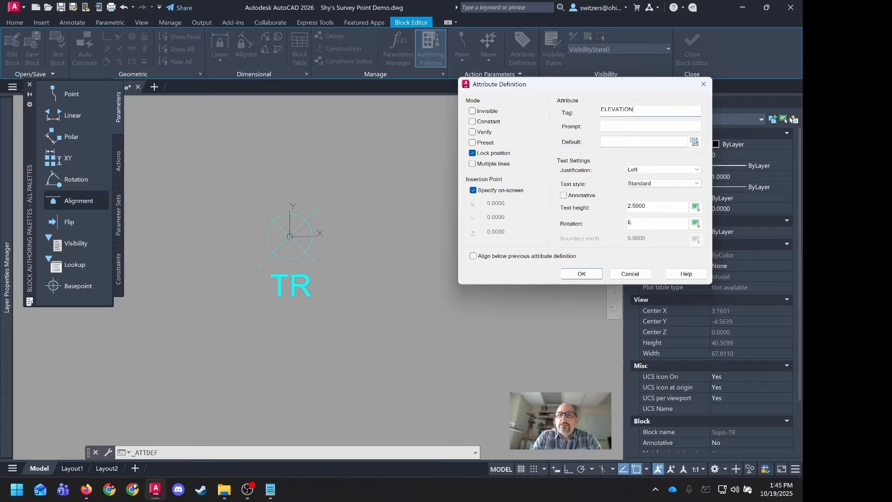
click(628, 126)
text(ELEVATION)
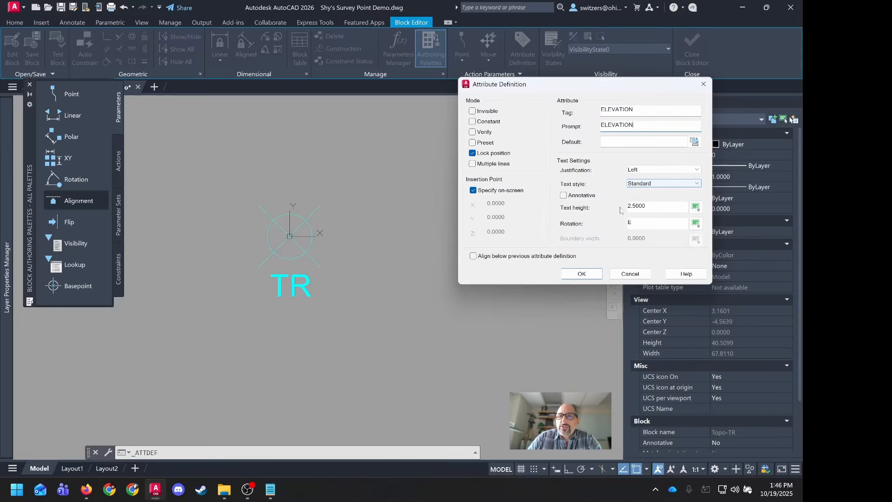
- Set the default to an Objects BlockPlaceholder field showing only the Z of Position, and place the ELEVATION attribute below TR
click(611, 142)
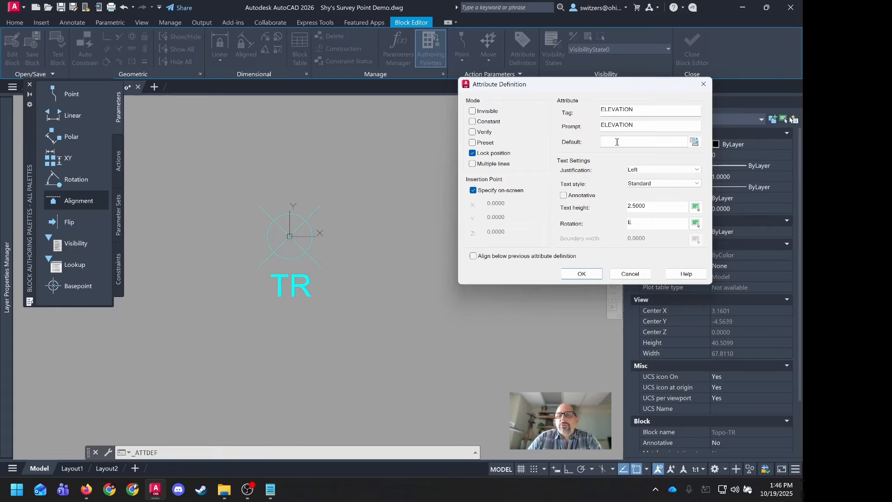
click(695, 142)
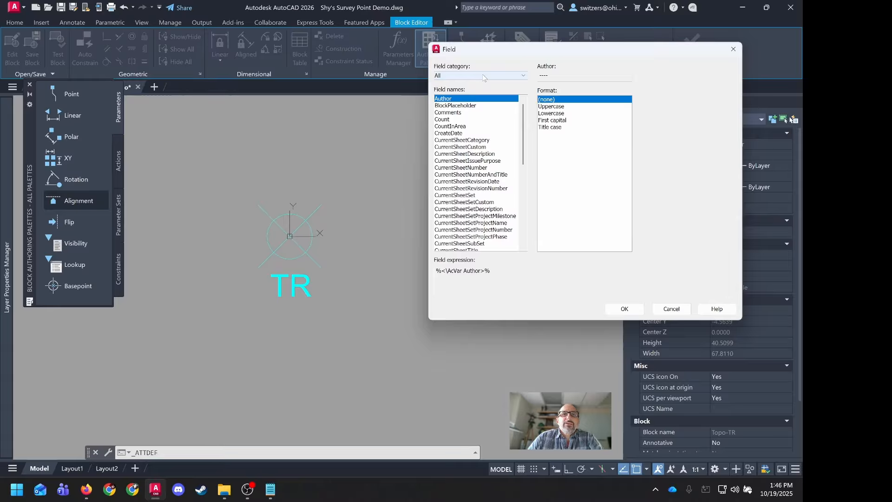
click(483, 76)
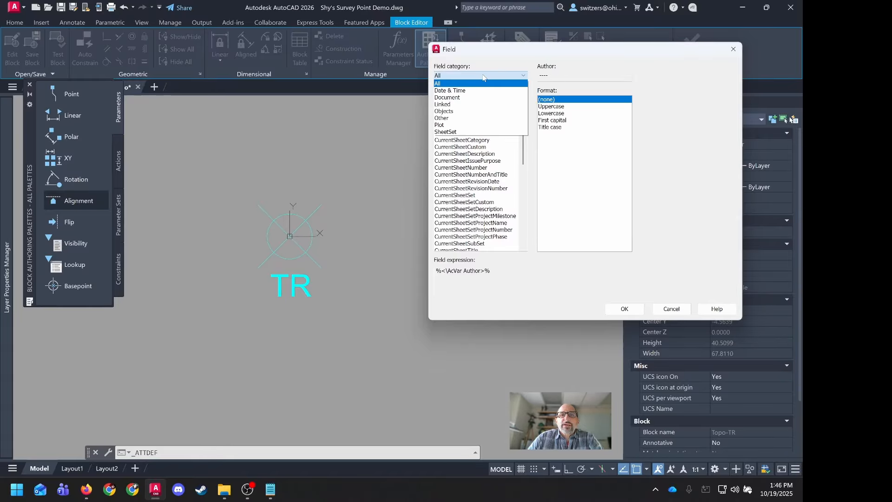
click(465, 112)
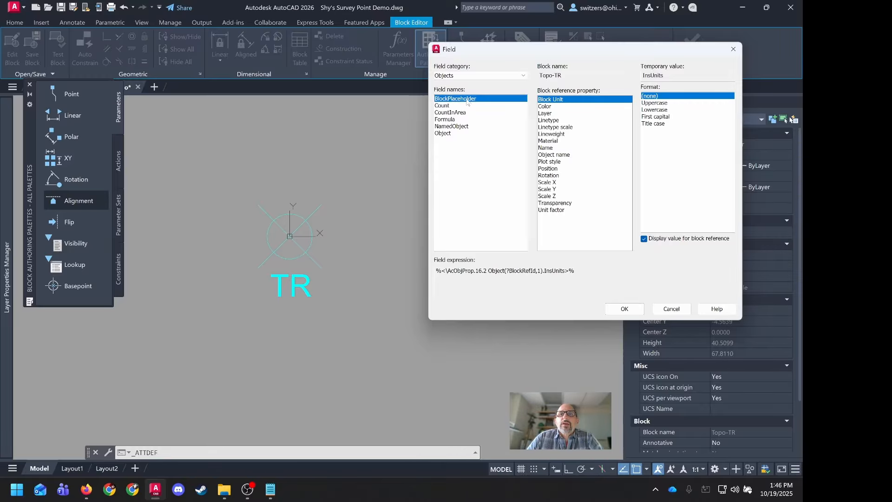
click(552, 169)
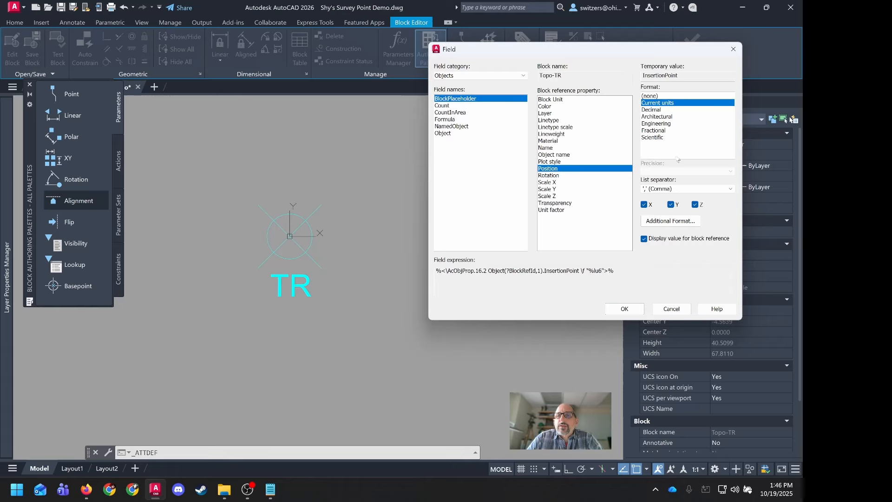
click(671, 206)
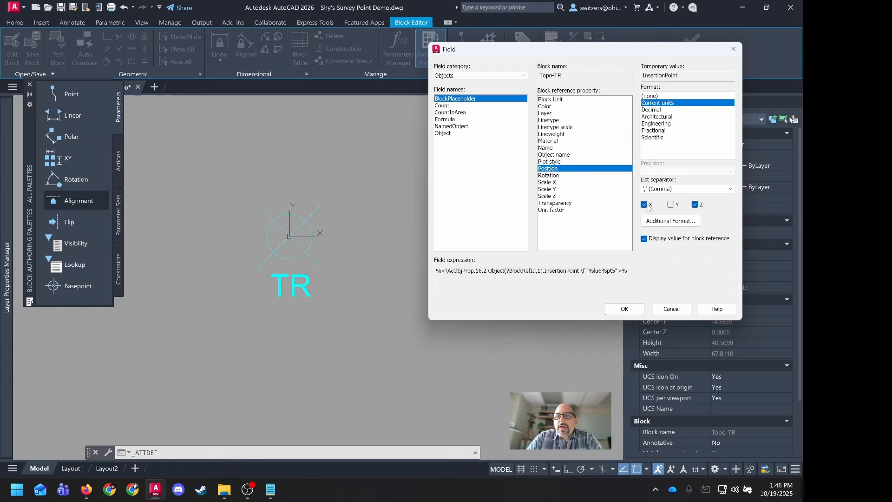
click(644, 205)
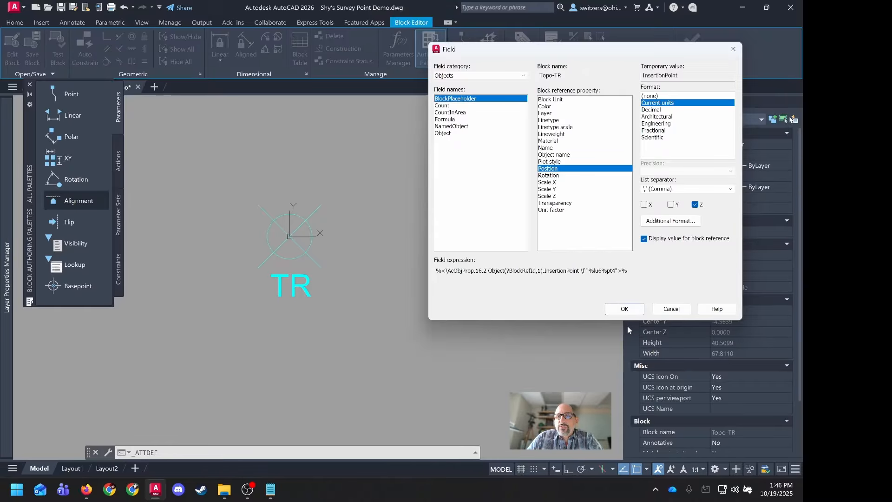
click(625, 308)
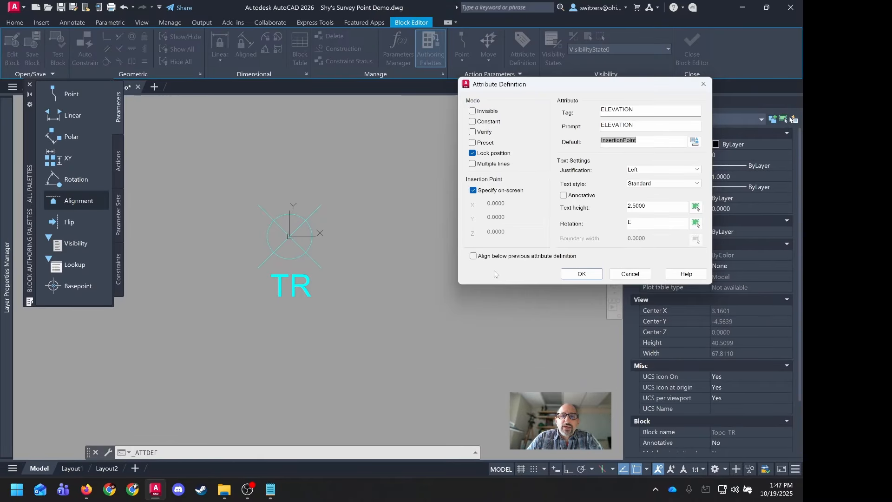
click(582, 274)
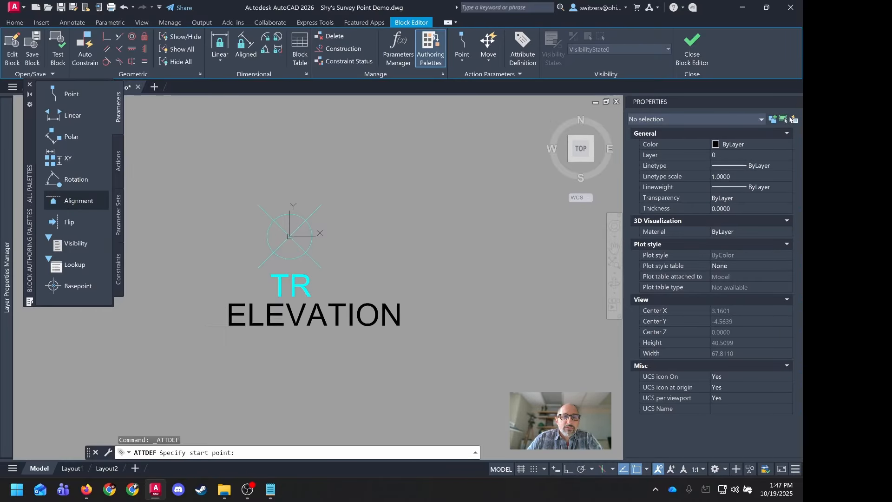
click(235, 325)
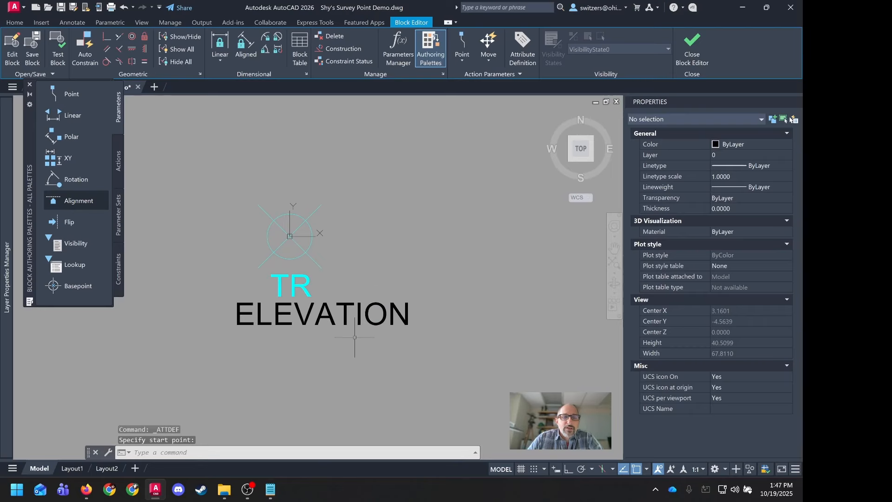
- Assign the ELEVATION attribute definition to the Topo-TR layer, and save the block and leave the Block Editor
click(409, 346)
click(355, 321)
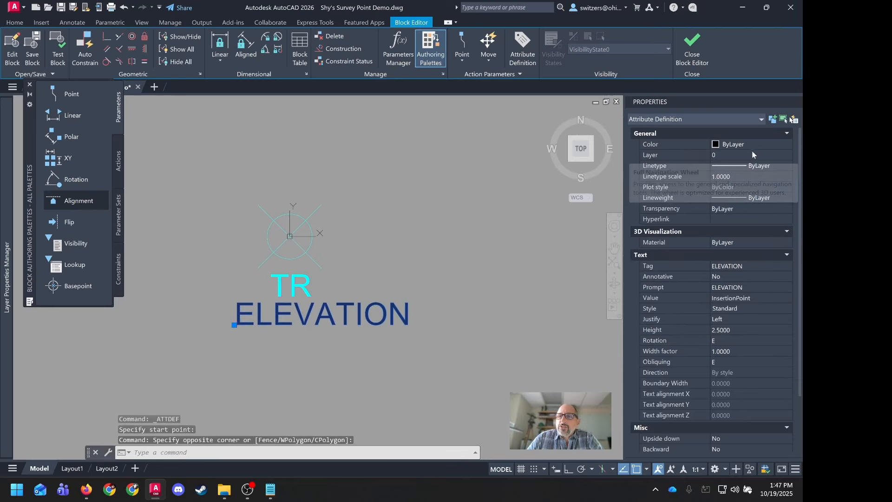
click(780, 156)
scroll(743, 223, down, 3)
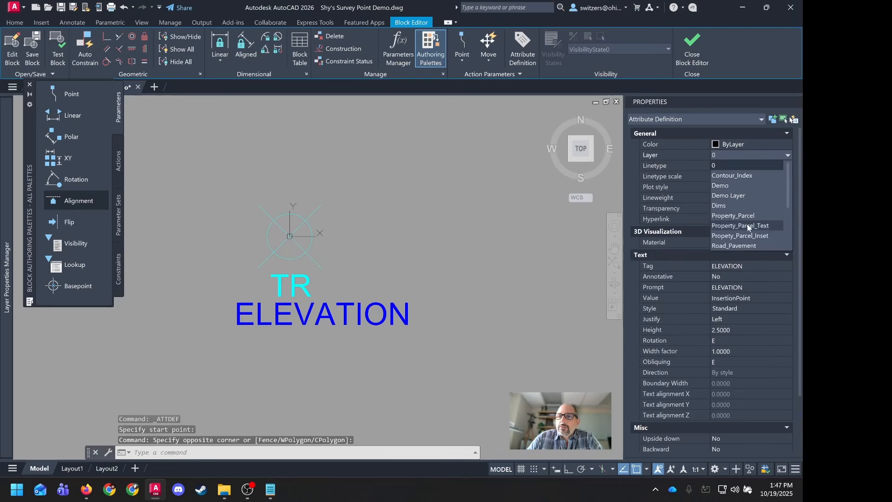
click(738, 245)
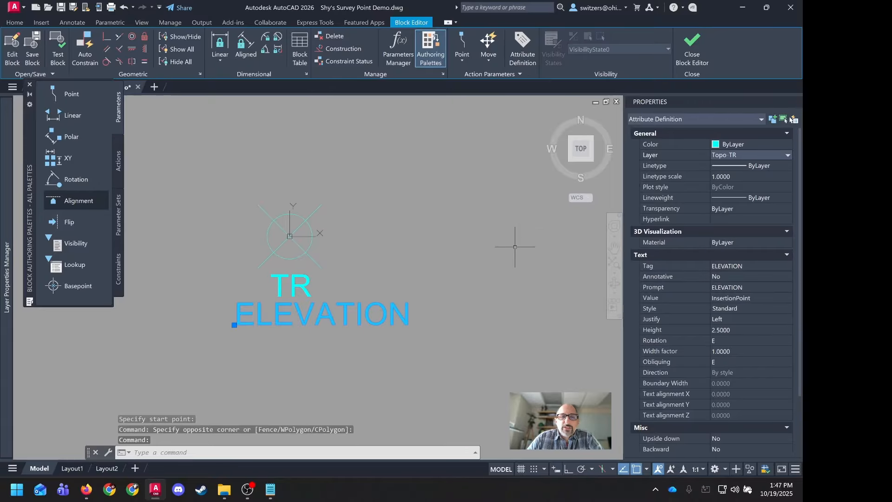
click(382, 251)
click(381, 250)
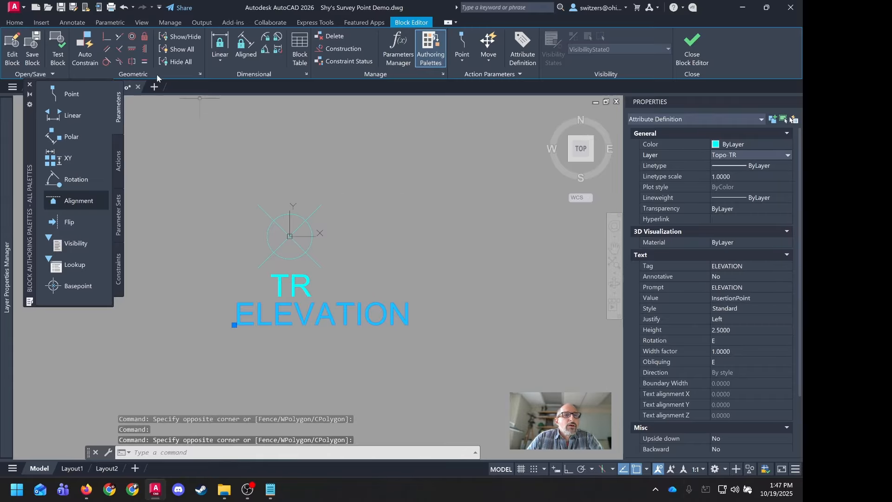
click(34, 56)
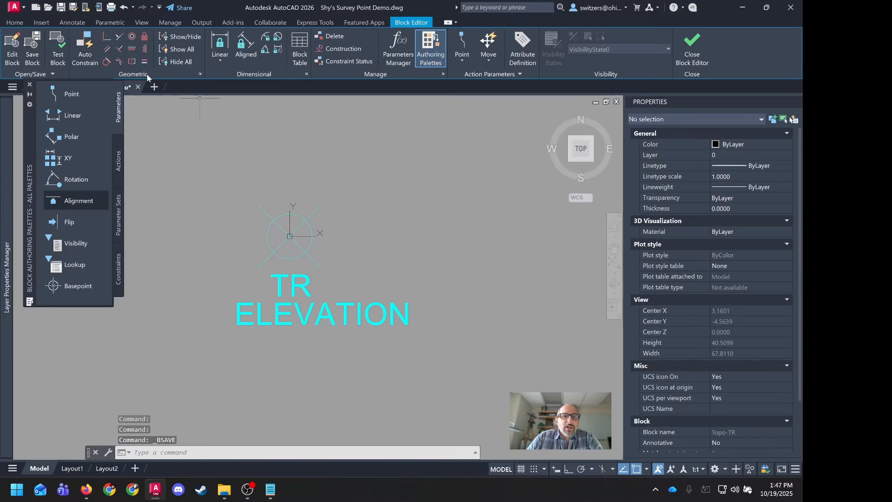
click(693, 56)
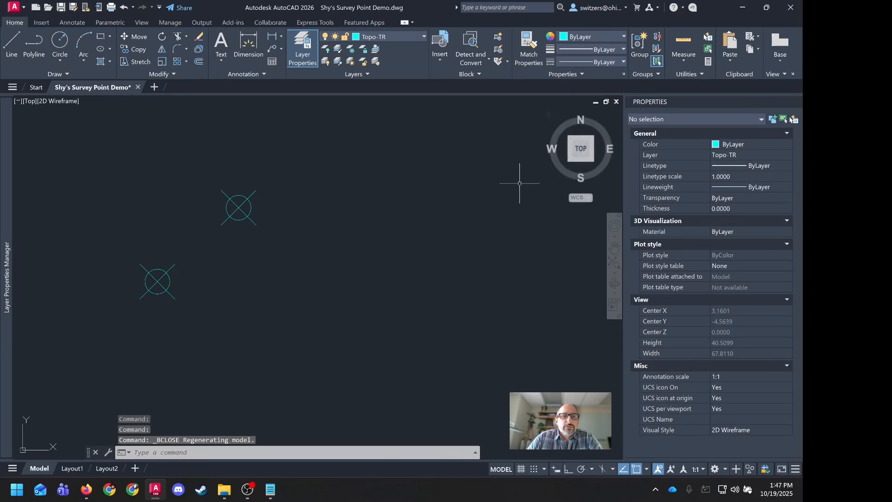
- Insert one Topo-TR block into the drawing near the two existing point markers
click(439, 64)
click(528, 141)
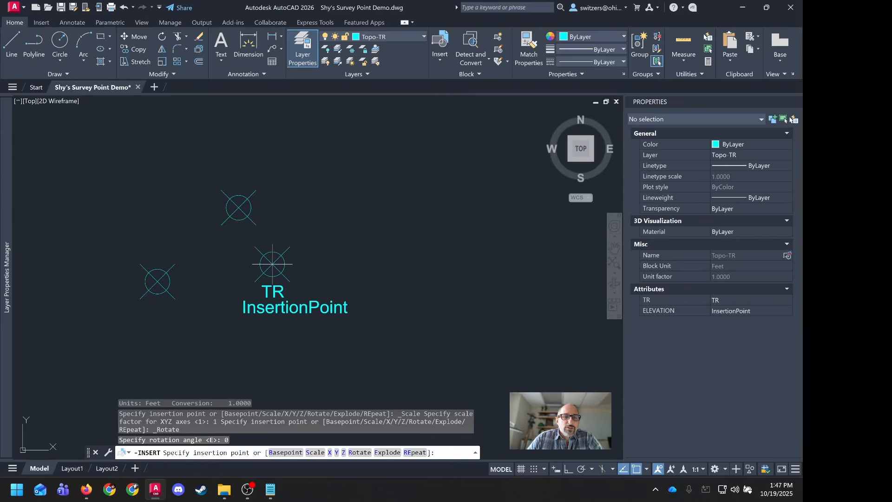
click(264, 266)
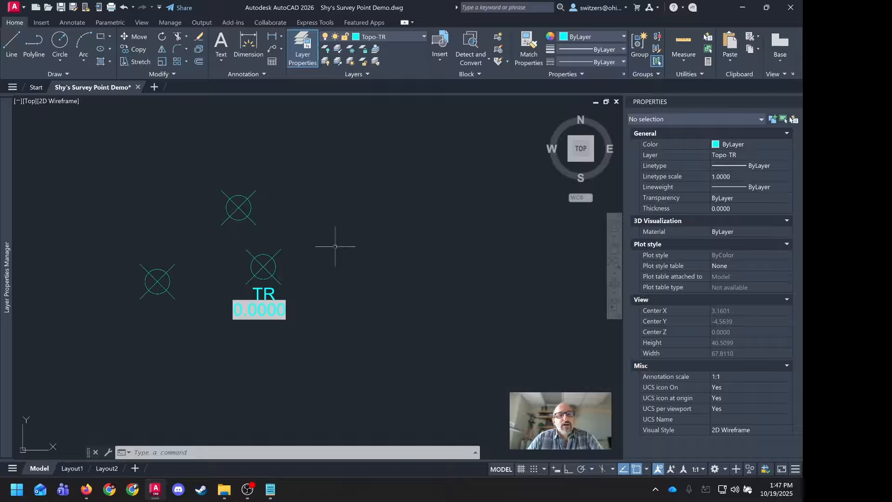
scroll(335, 242, down, 10)
scroll(334, 228, up, 4)
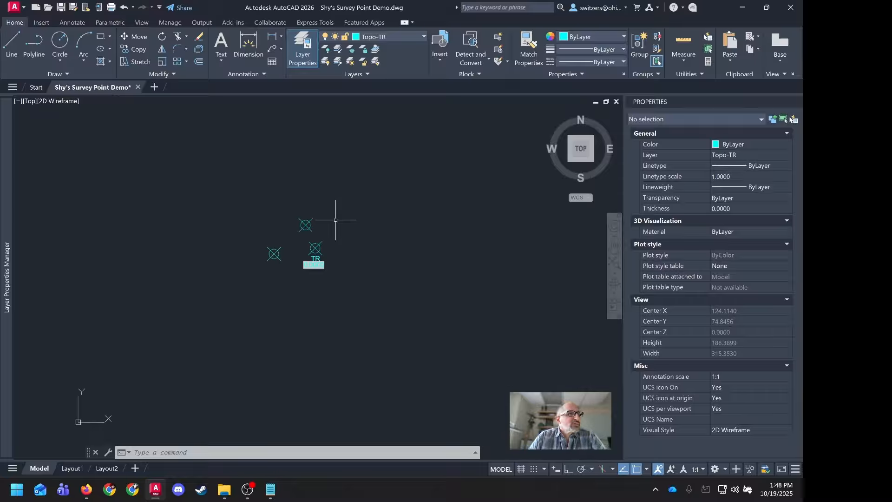
- Bring up Survey Points (Step1).txt in Notepad and create a blank Excel workbook, arranging both windows to be visible together
click(272, 489)
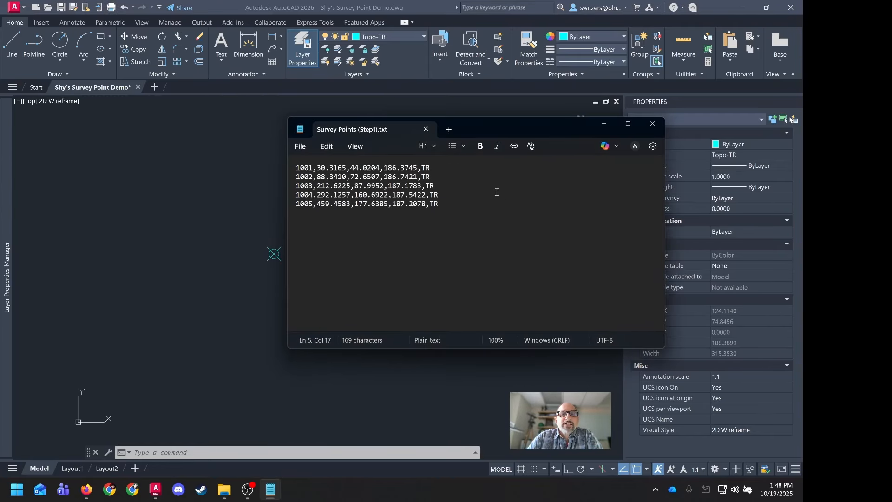
click(17, 490)
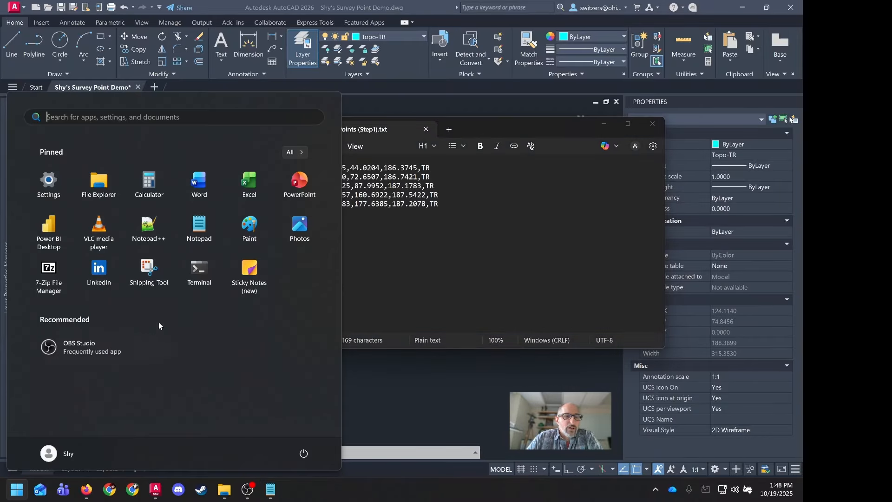
click(249, 181)
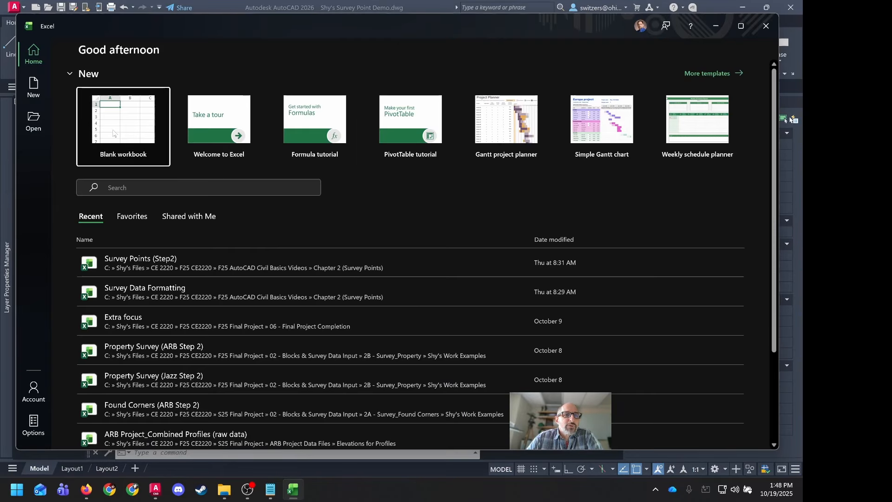
click(123, 125)
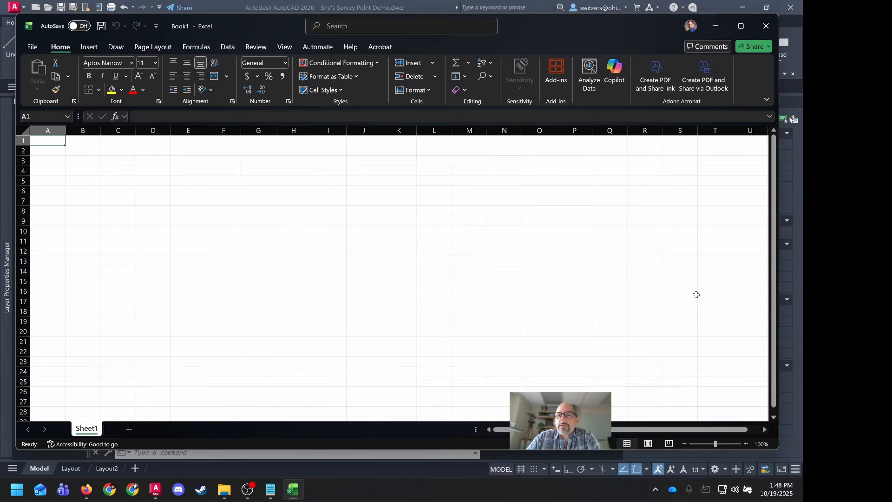
drag(778, 448, 584, 374)
click(584, 231)
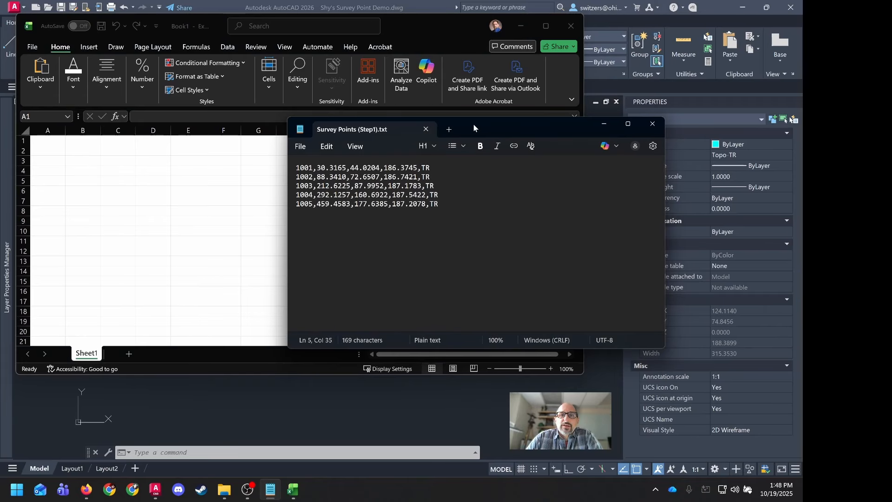
drag(474, 127, 600, 232)
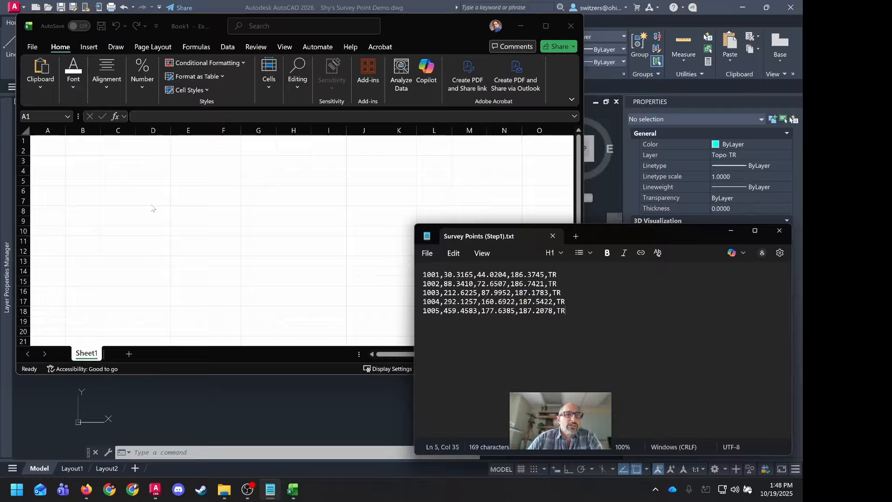
- Return to Excel and import Survey Points (Step1).txt from the Chapter 2 (Survey Points) folder as text/CSV, loading it into a table
click(77, 190)
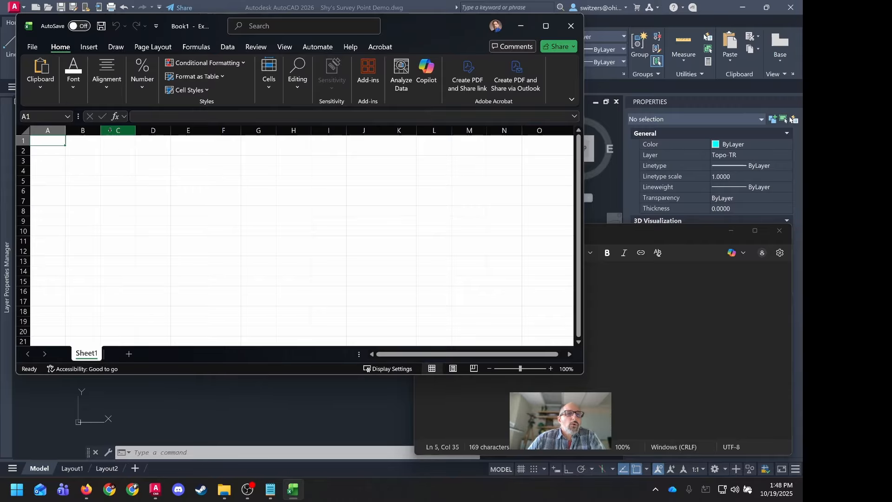
click(228, 47)
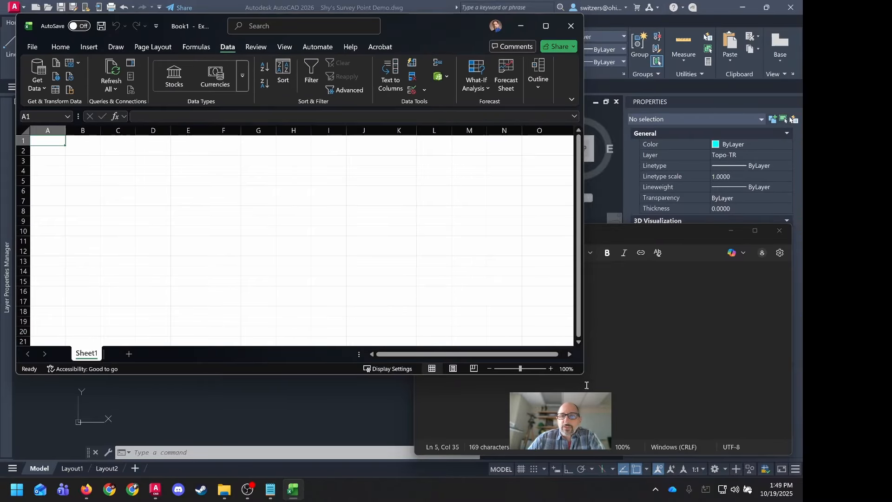
drag(584, 374, 796, 444)
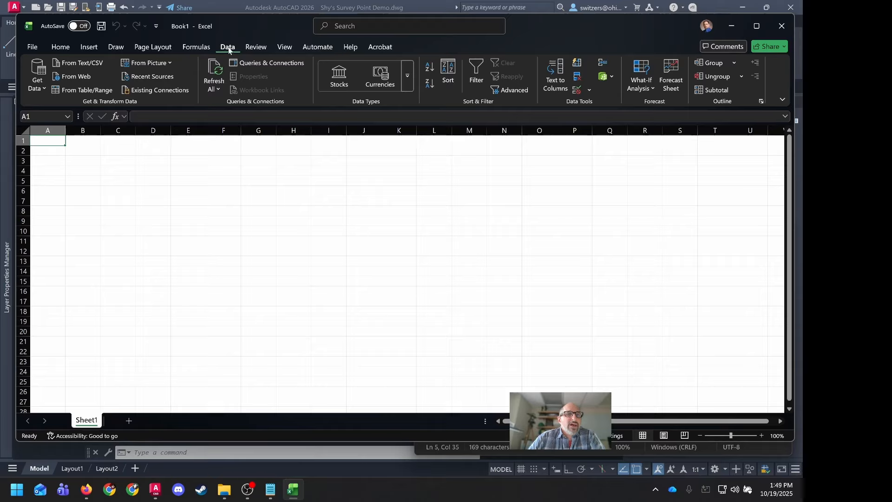
click(89, 65)
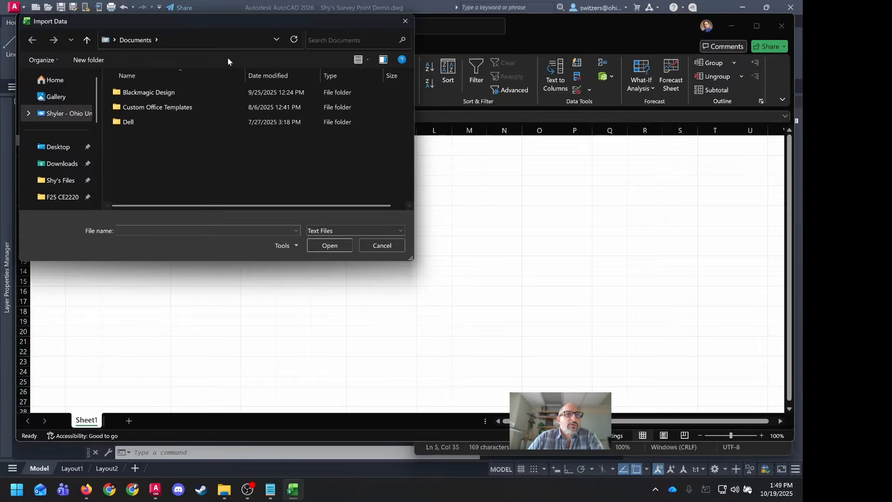
drag(180, 18, 222, 56)
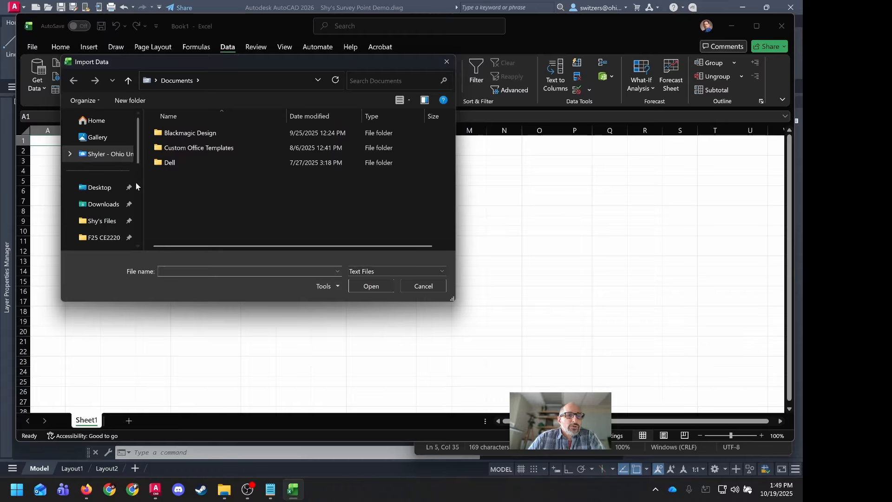
click(93, 238)
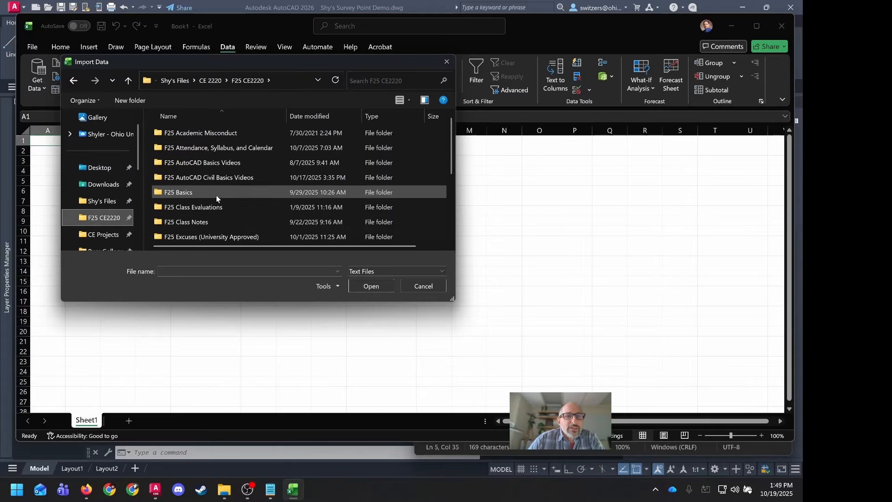
scroll(218, 196, down, 2)
scroll(223, 197, up, 2)
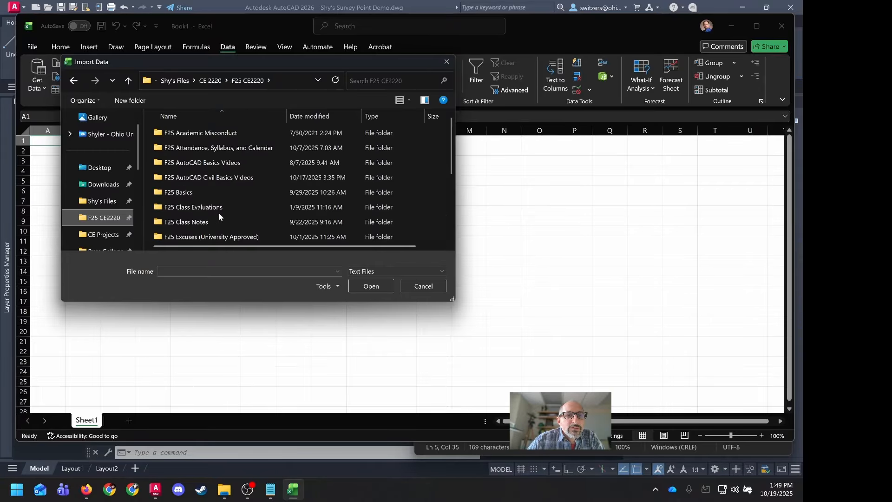
double_click(213, 182)
double_click(205, 149)
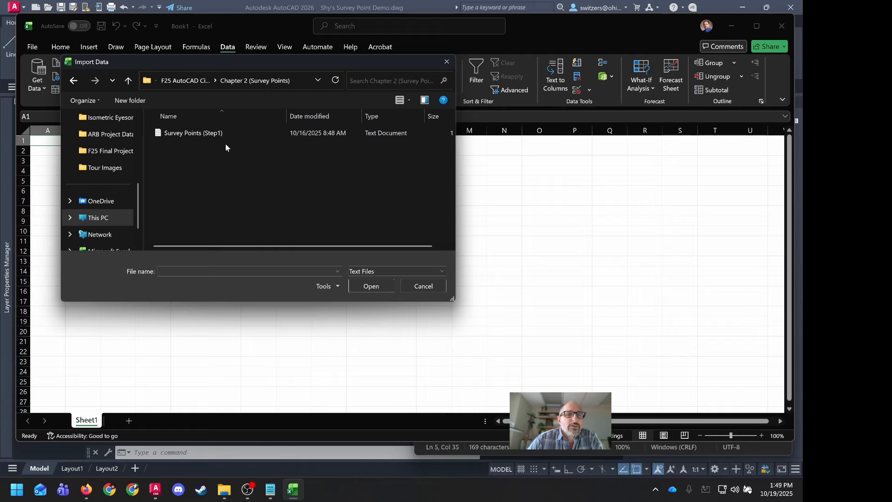
double_click(197, 133)
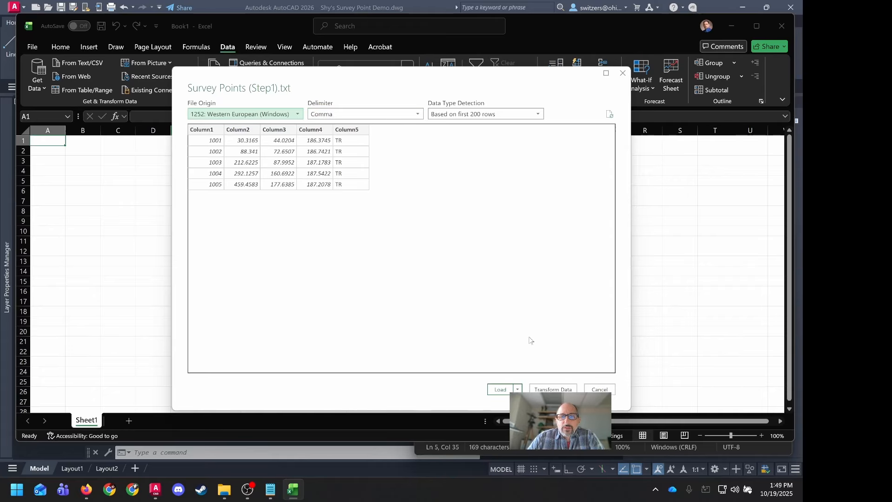
click(501, 390)
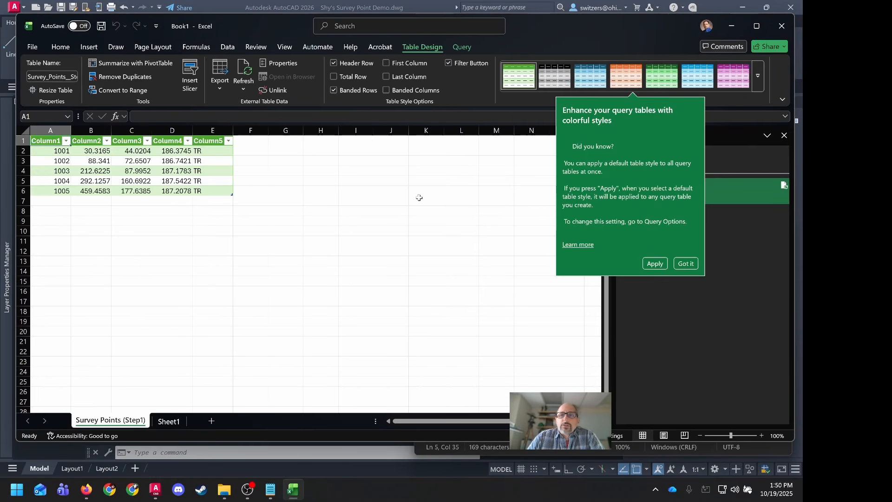
click(685, 264)
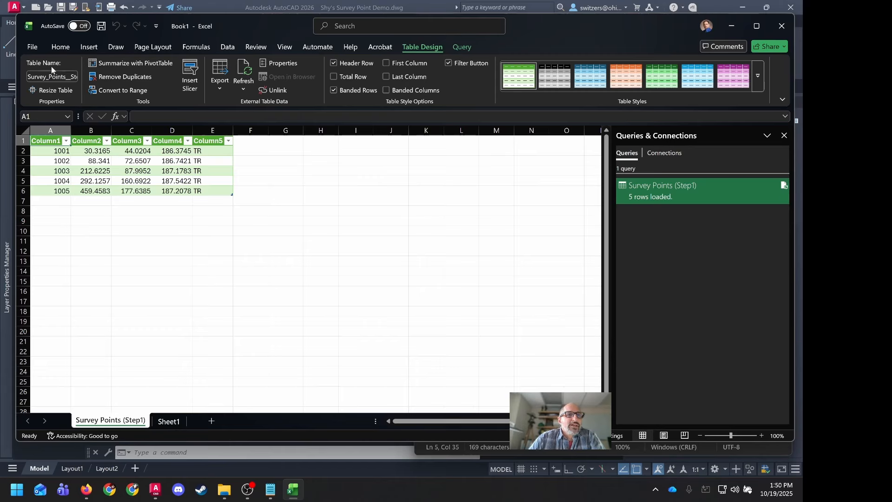
- Format columns B through D of the survey table as Number with 4 decimal places
click(60, 47)
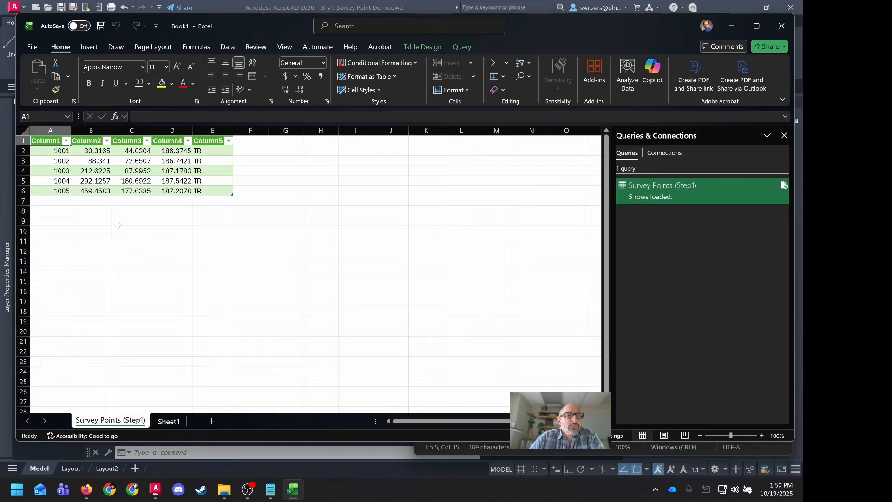
click(63, 211)
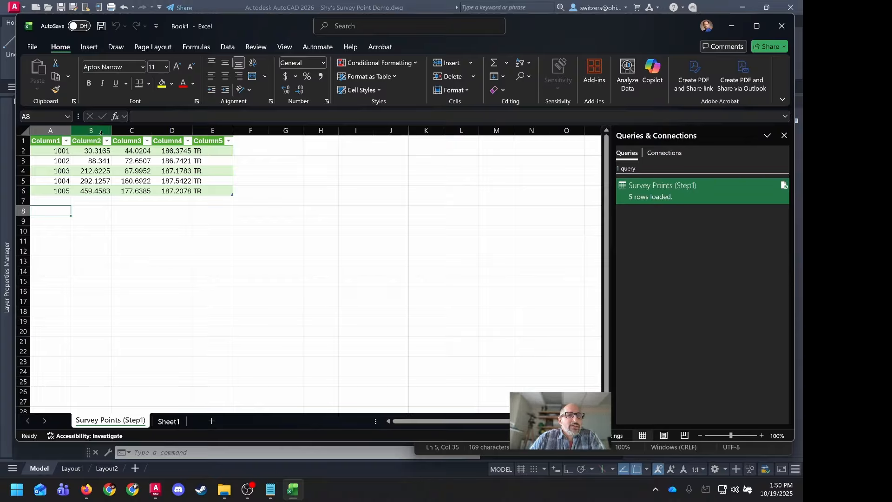
drag(92, 129, 173, 130)
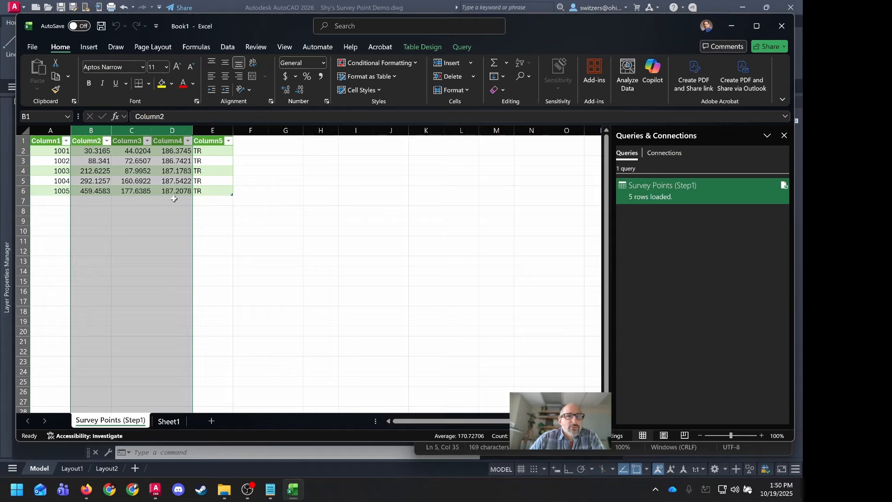
right_click(139, 215)
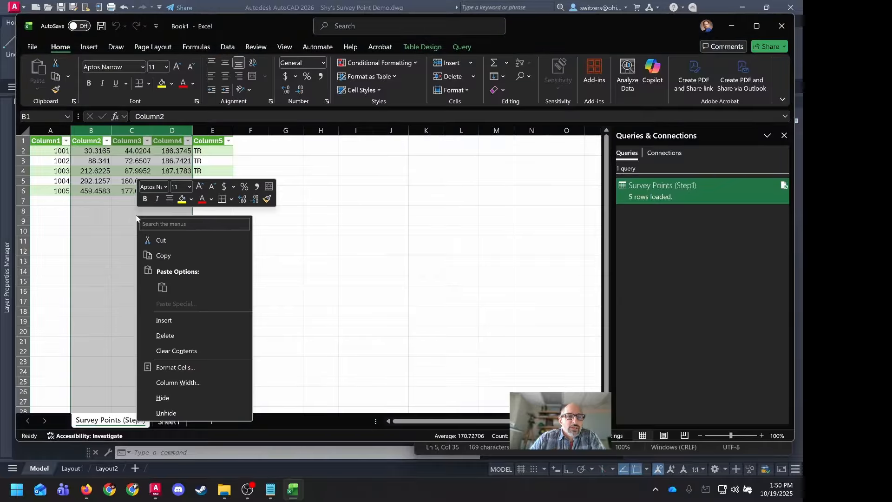
click(186, 368)
click(90, 252)
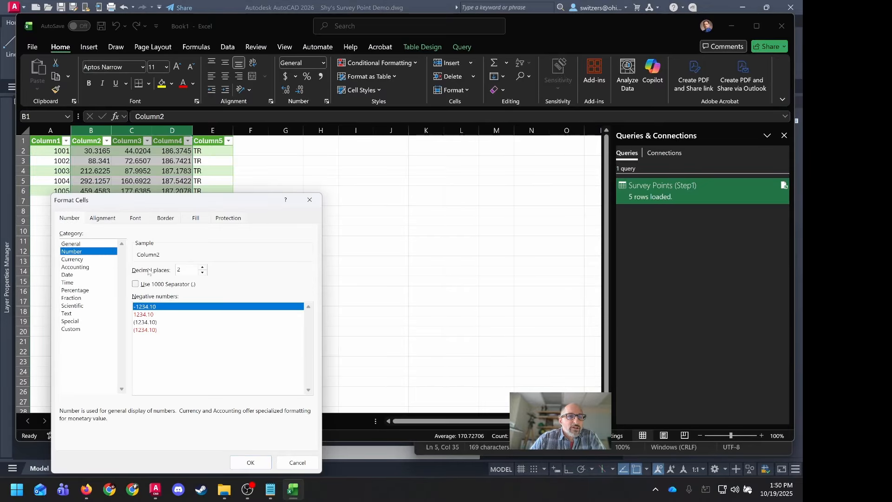
click(202, 268)
click(203, 268)
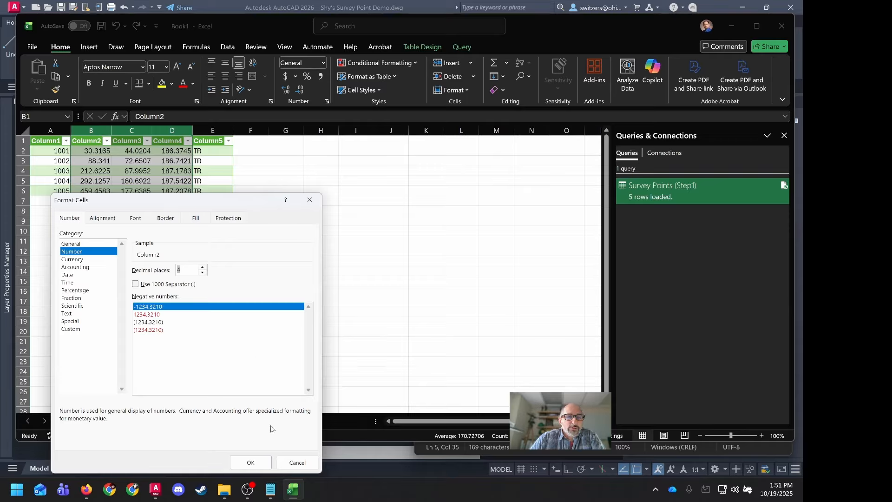
click(250, 463)
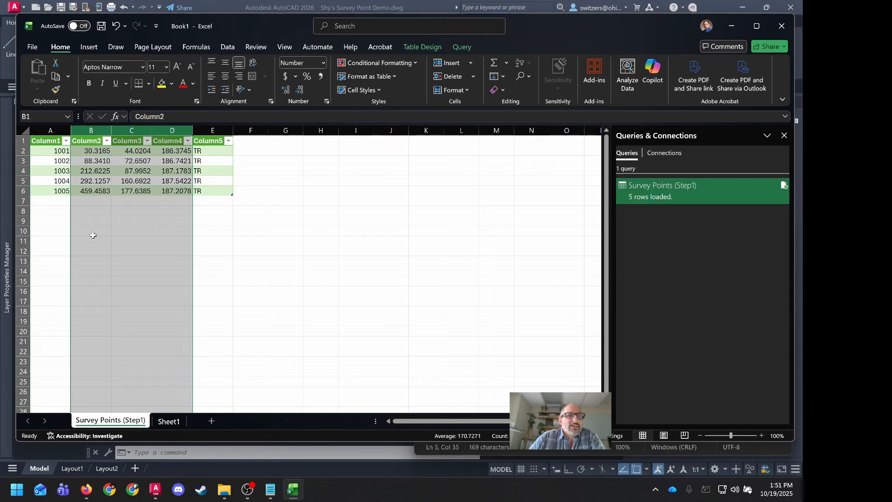
click(93, 238)
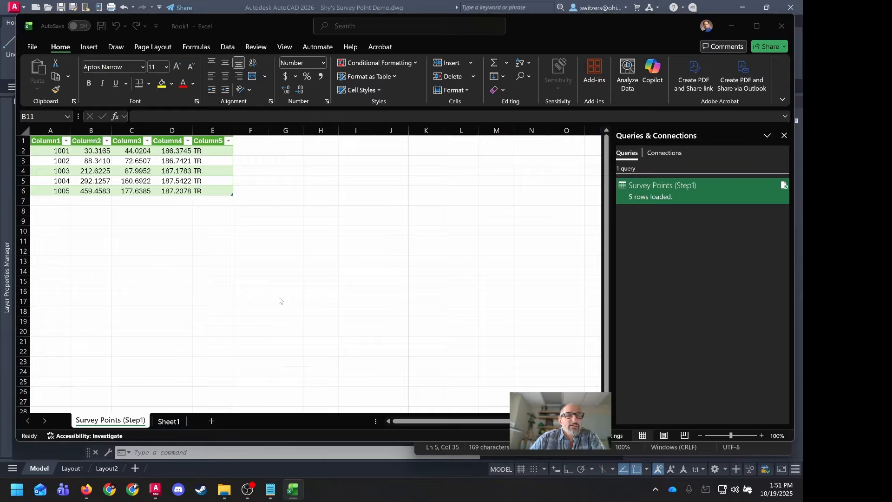
- Rename the headers of table columns B, C and D to X, Y and Z
click(90, 142)
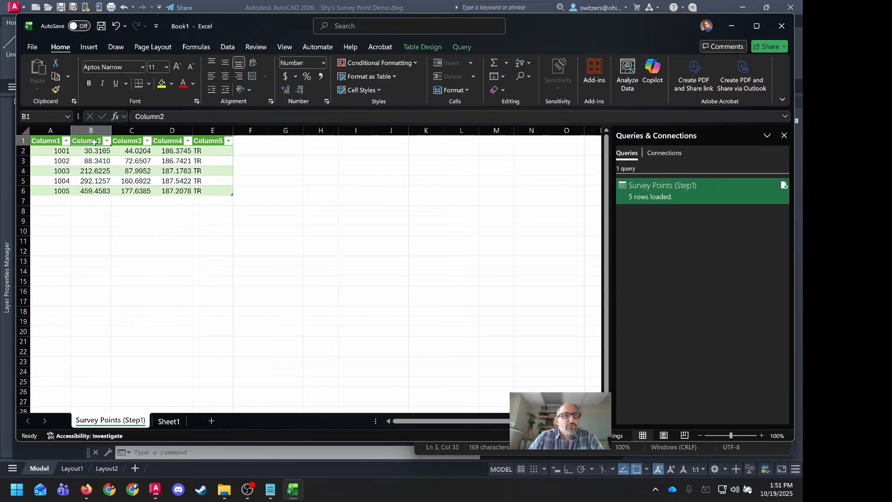
text(X)
key(Tab)
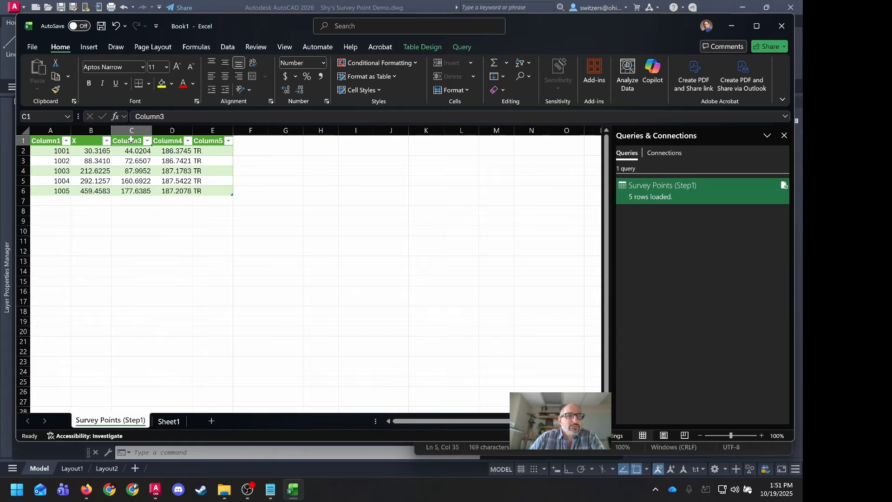
text(Y)
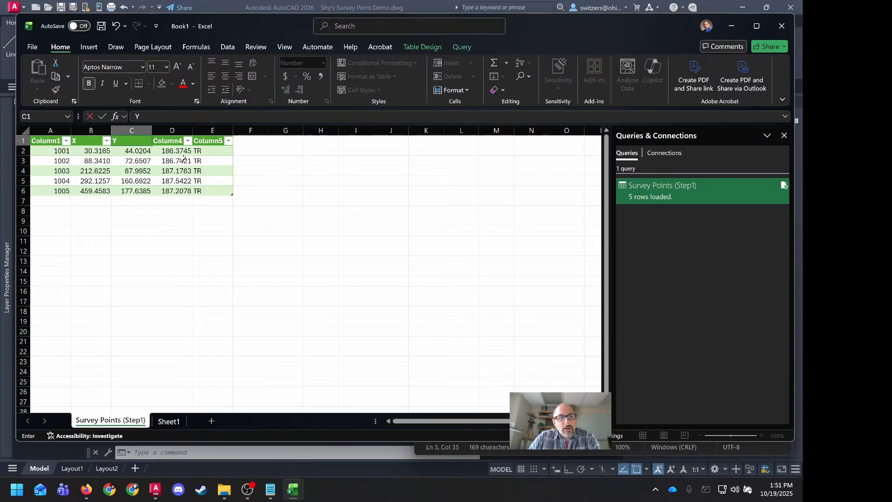
key(Tab)
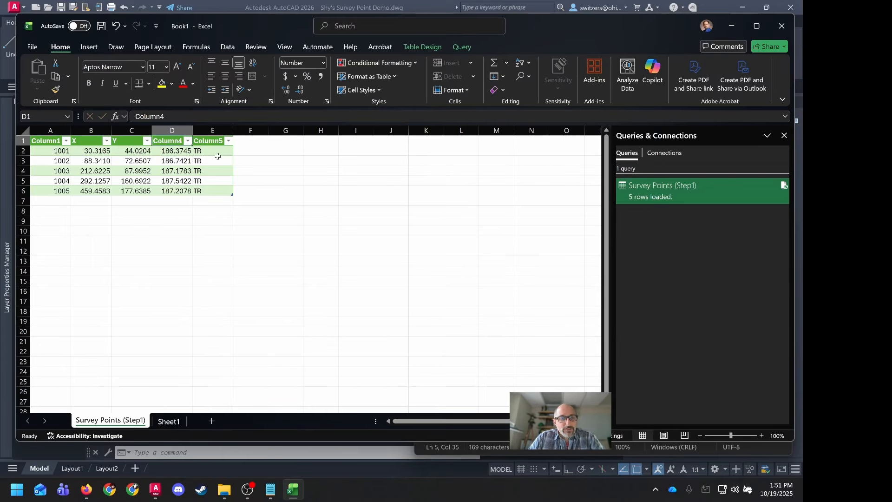
text(Z)
click(217, 241)
- Rename the header of the TR column to ATTRIBUTE and widen the column to show the full name
click(209, 143)
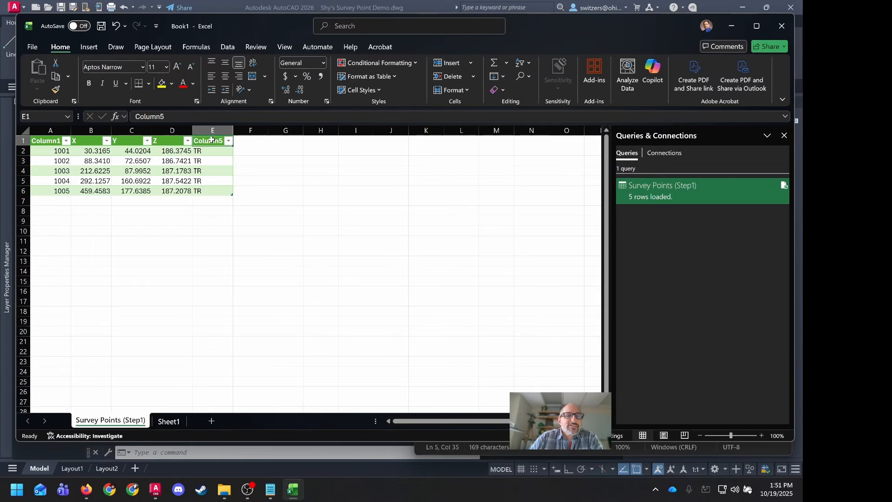
text(ATTR)
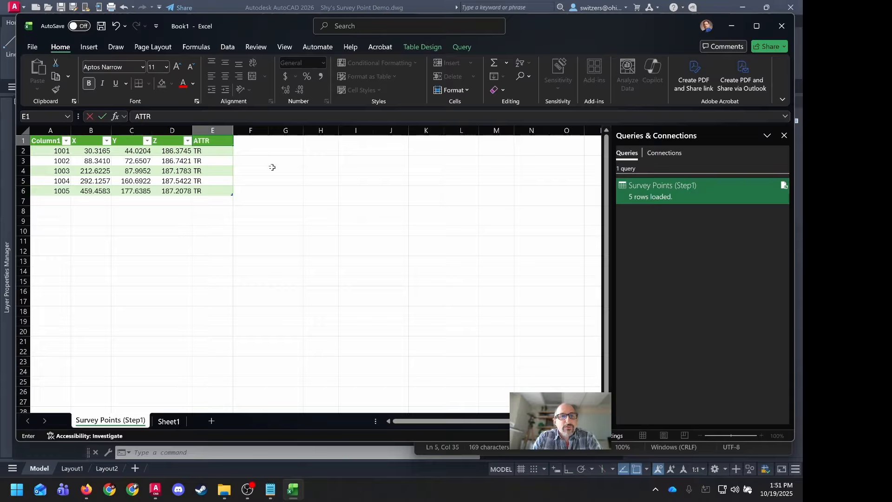
text(IBUTE)
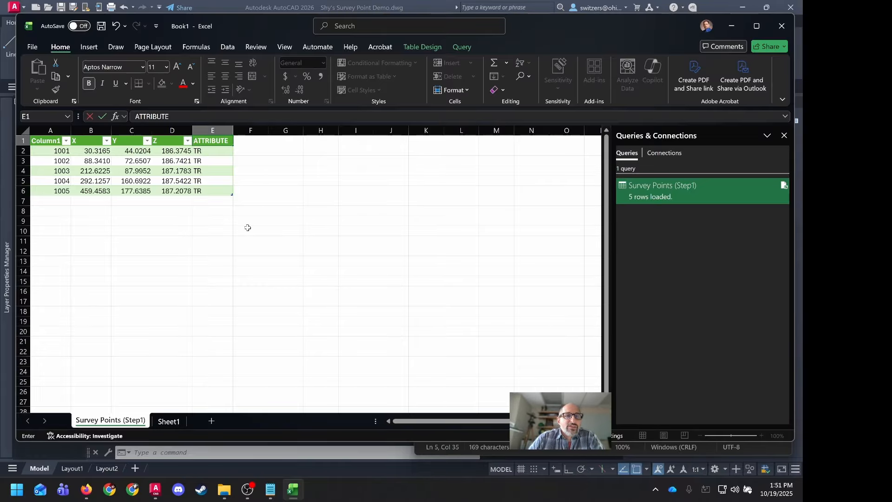
click(248, 231)
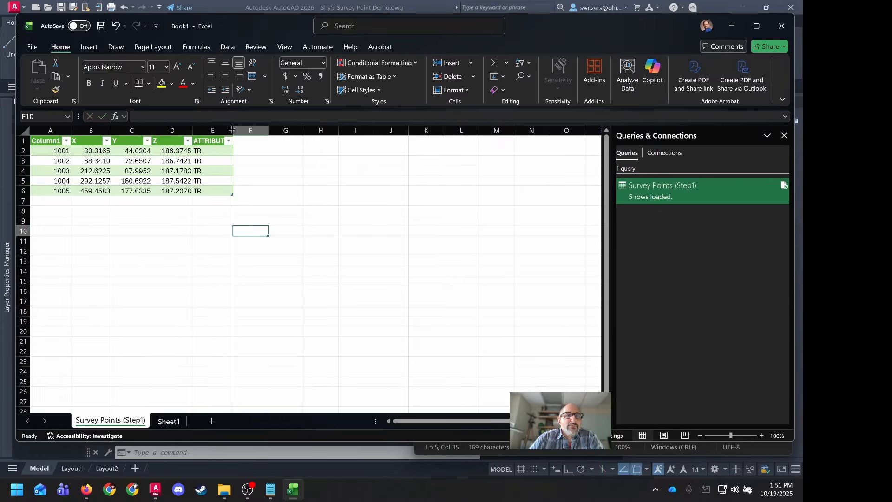
drag(233, 131, 243, 131)
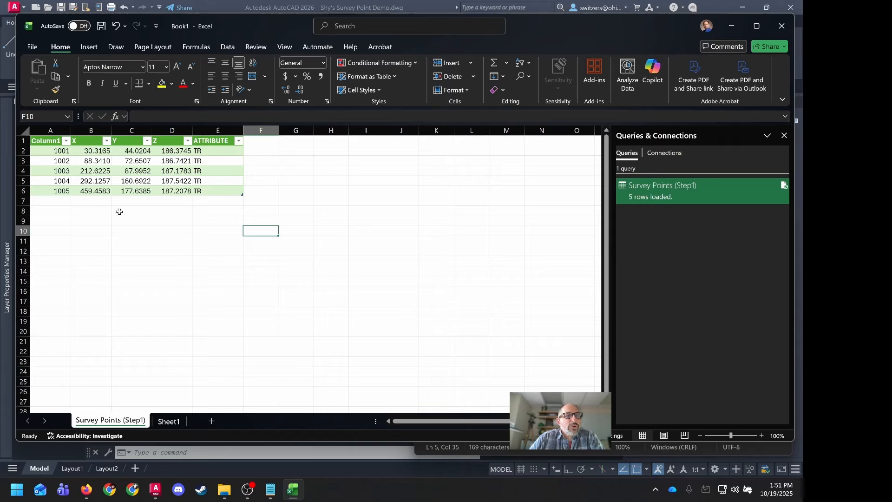
- Insert a new column before X, title it BLOCK NAME, and widen it for the header
click(89, 132)
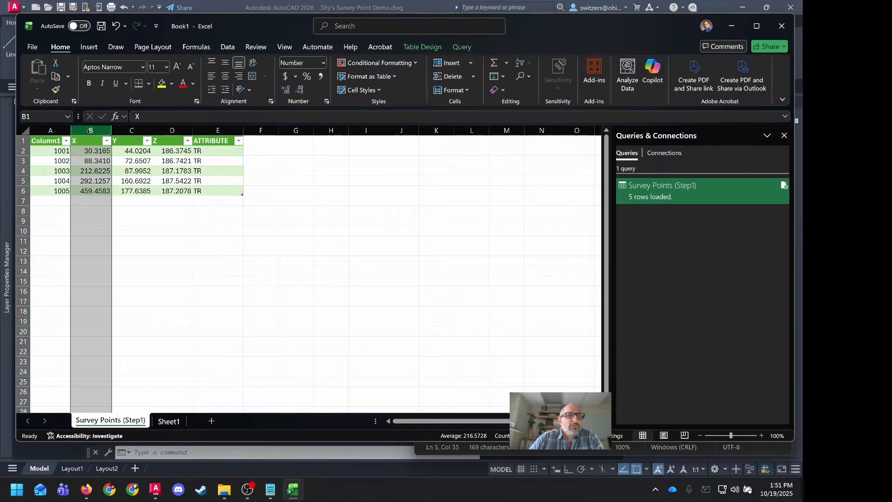
right_click(90, 133)
click(124, 239)
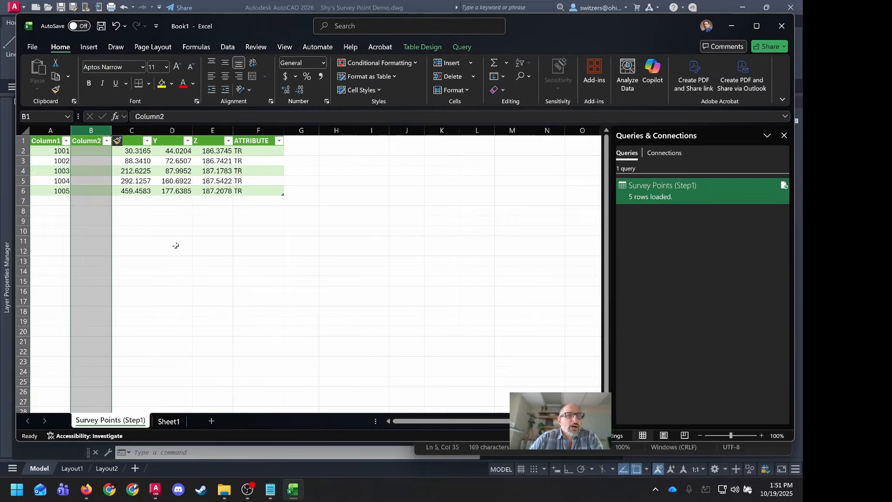
double_click(91, 142)
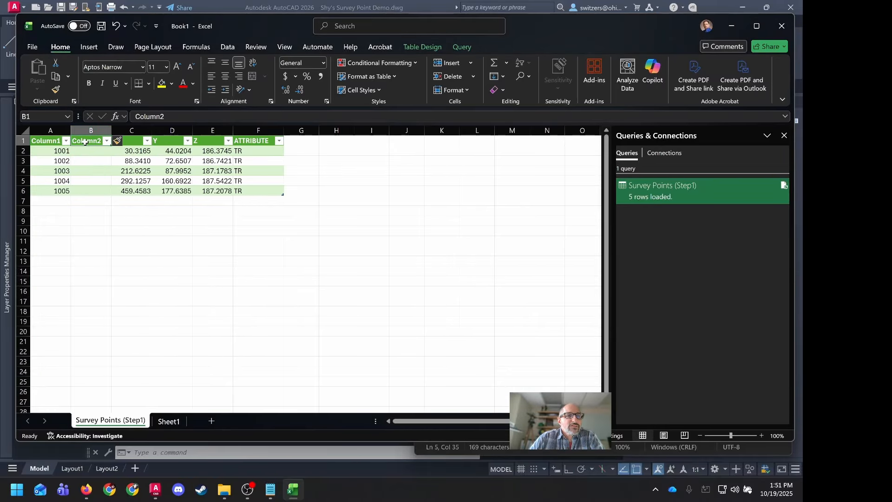
text(BLOCK)
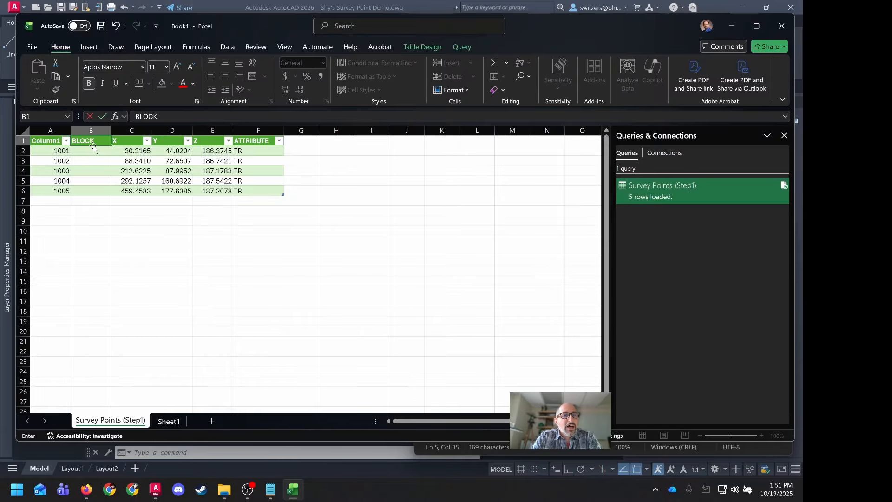
text( NAME)
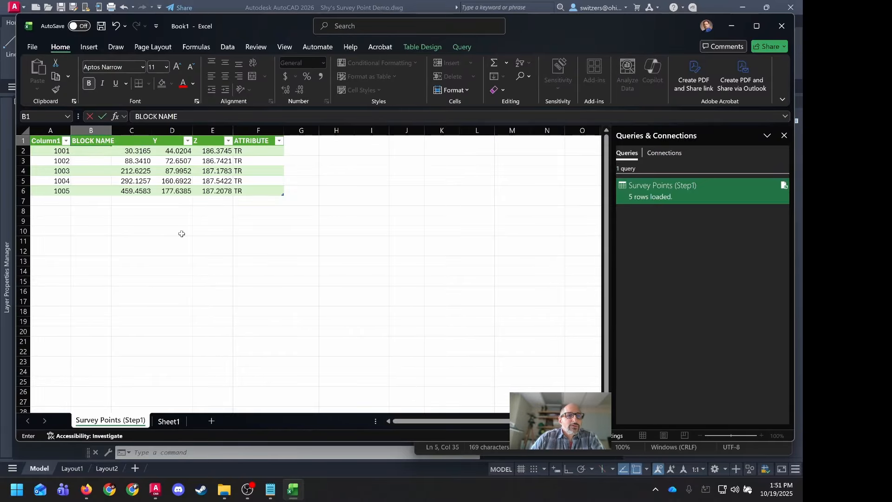
click(135, 248)
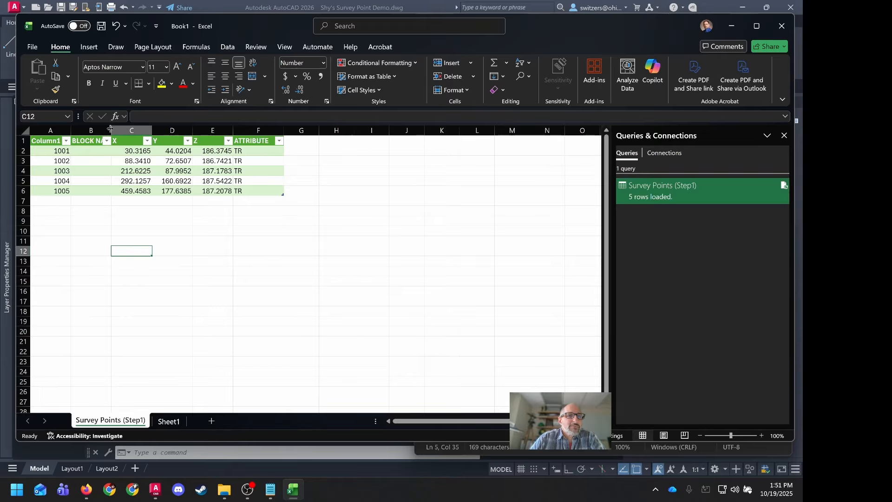
drag(110, 129, 122, 129)
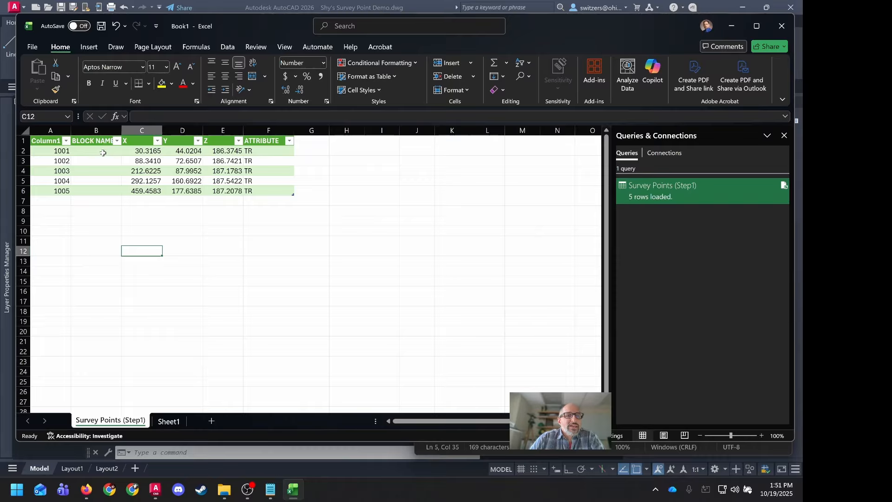
- Enter Topo-TR as the block name for point 1001 and narrow that column to about the width of the entry
click(103, 153)
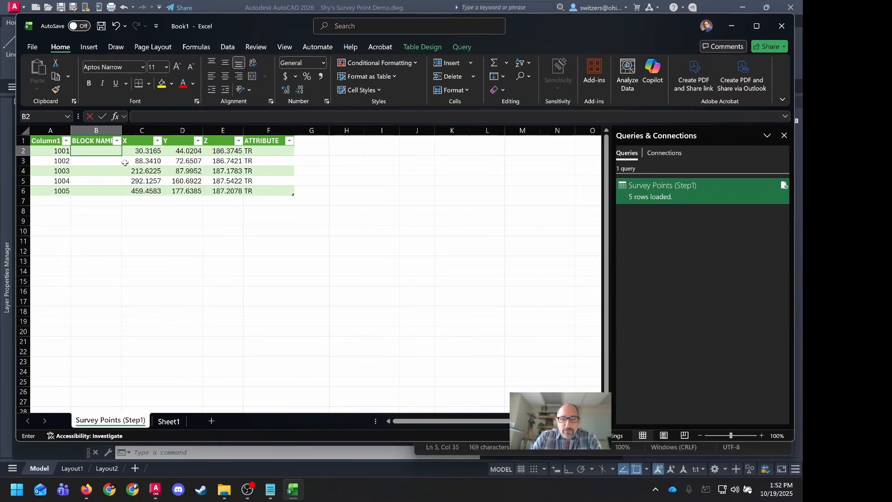
text(Topo-TR)
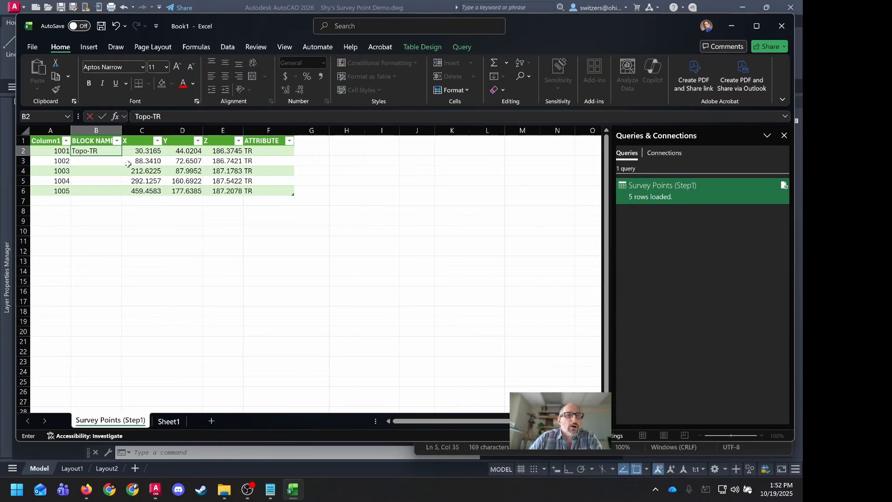
click(115, 222)
click(112, 240)
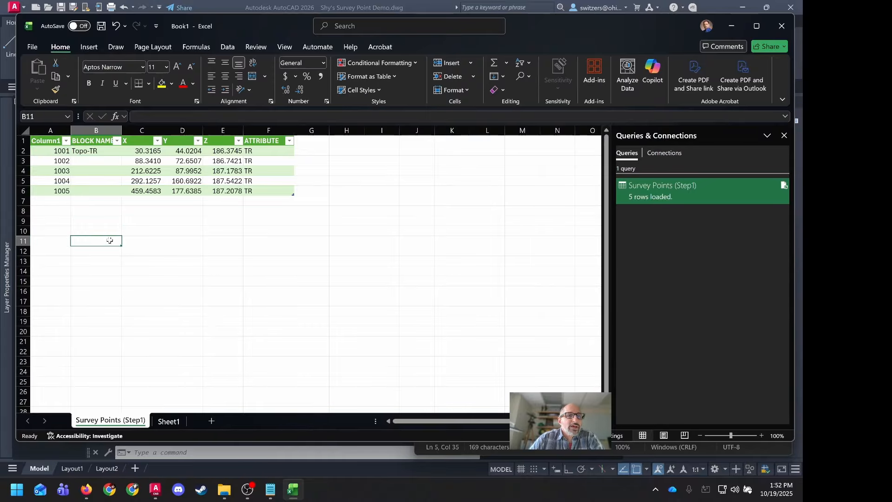
double_click(122, 129)
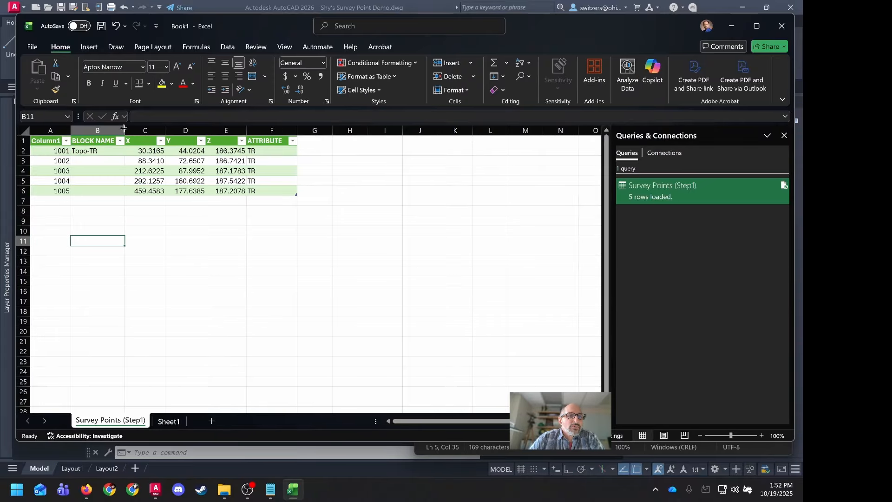
click(111, 131)
drag(124, 130, 103, 130)
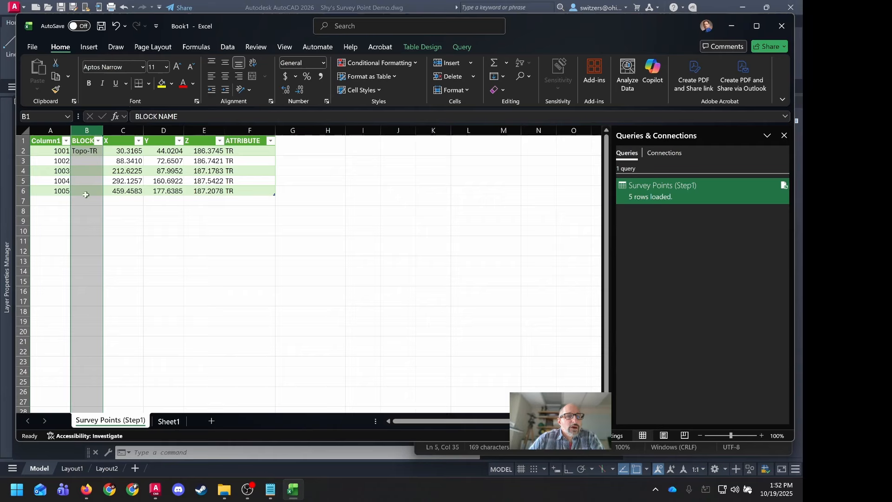
- Copy Topo-TR down the BLOCK NAME column through point 1005
click(83, 151)
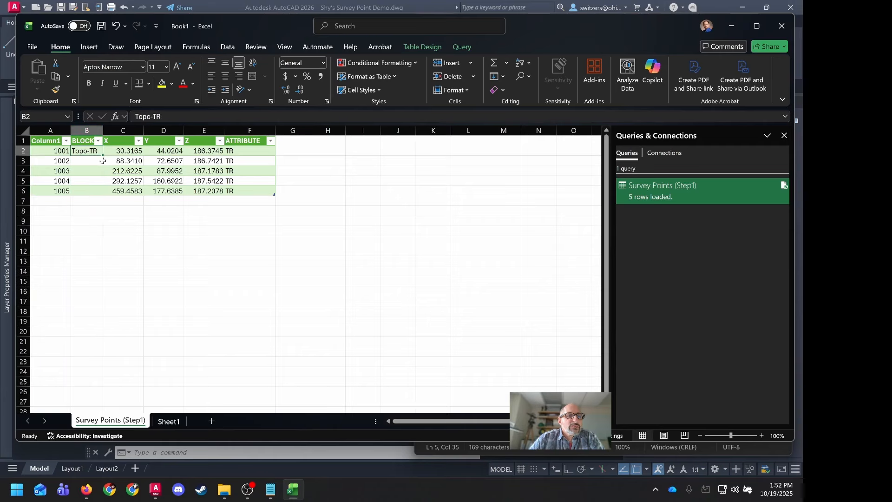
drag(103, 156, 103, 193)
click(200, 239)
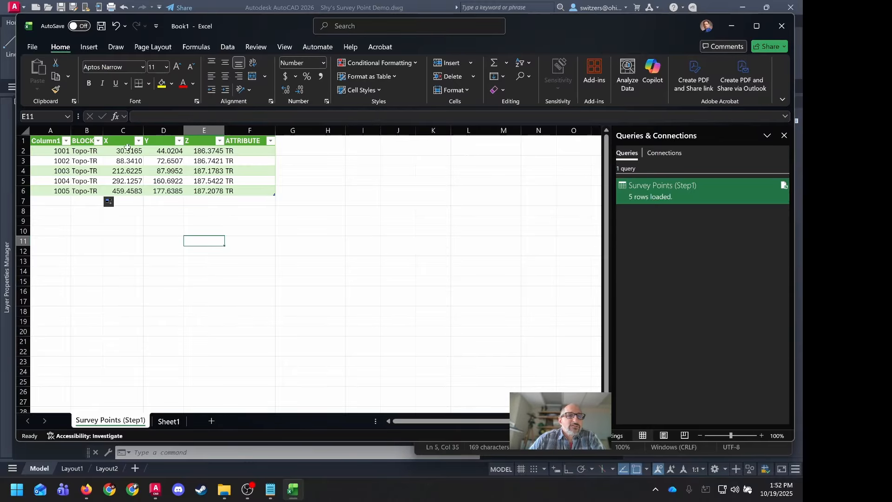
- Insert a new column between BLOCK NAME and X and enter q in its cell for point 1001
click(123, 128)
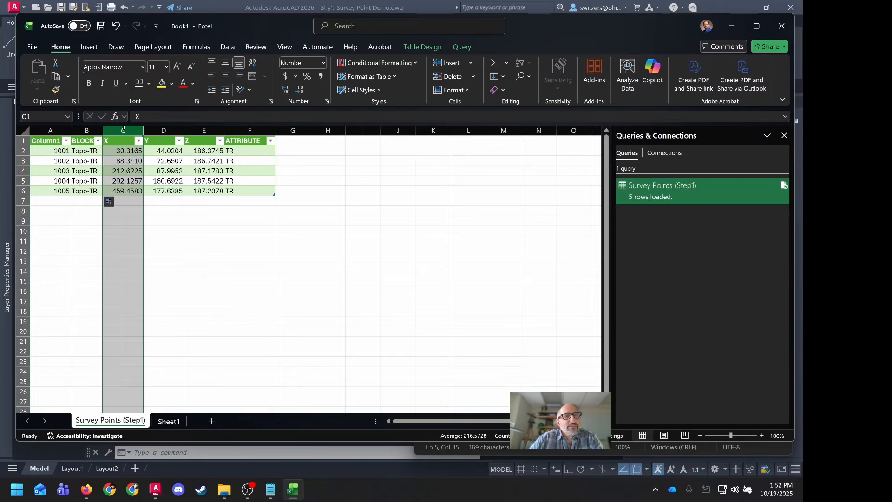
right_click(123, 130)
click(151, 235)
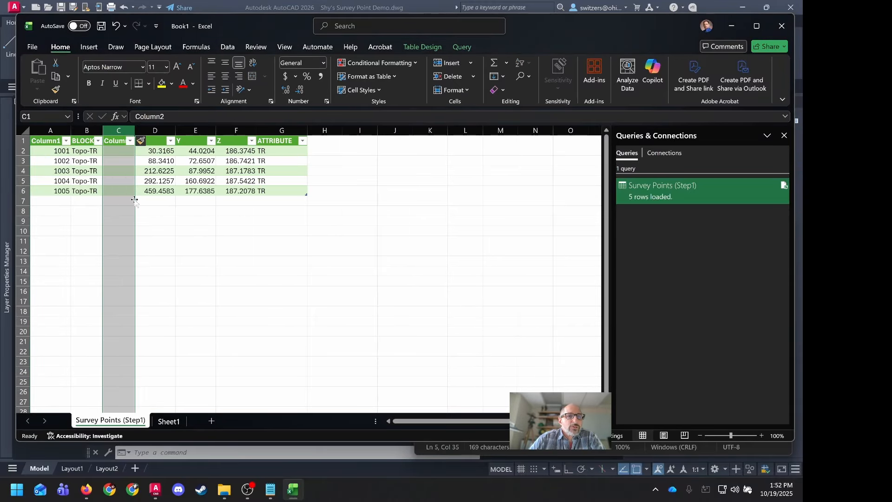
click(123, 150)
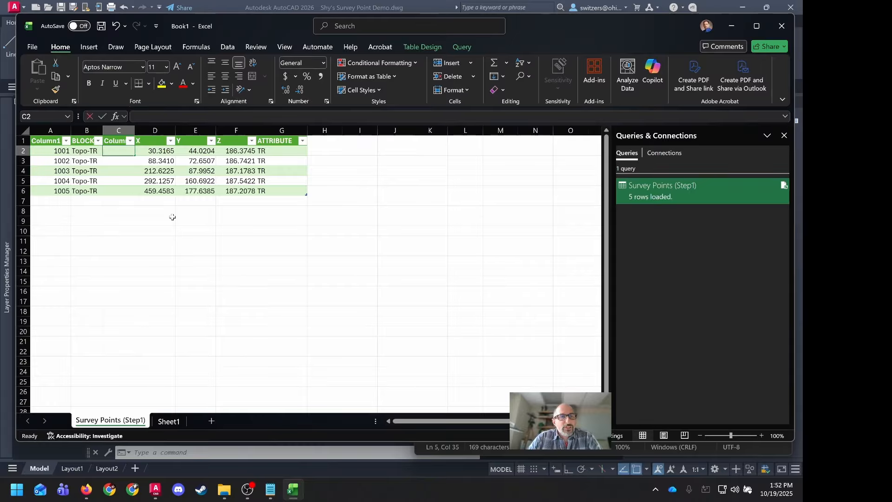
text(q)
click(106, 238)
click(122, 151)
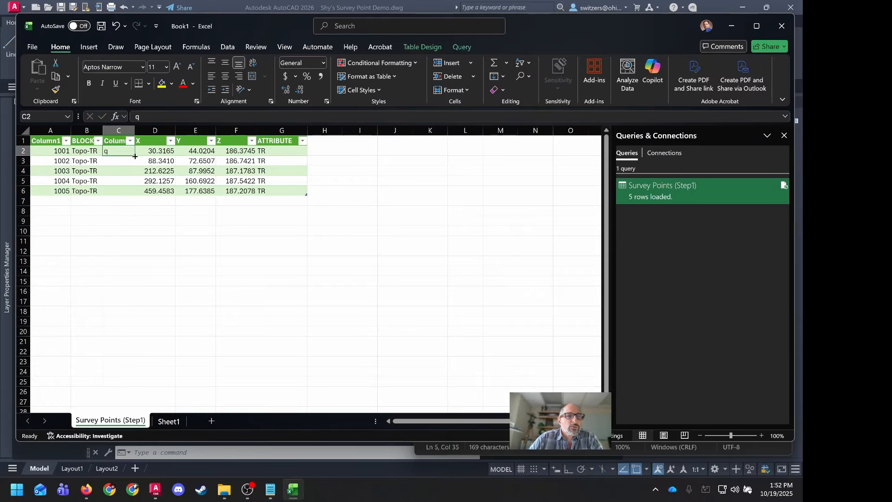
- Fill the q down to point 1005 and narrow that column to just fit the letter
double_click(135, 155)
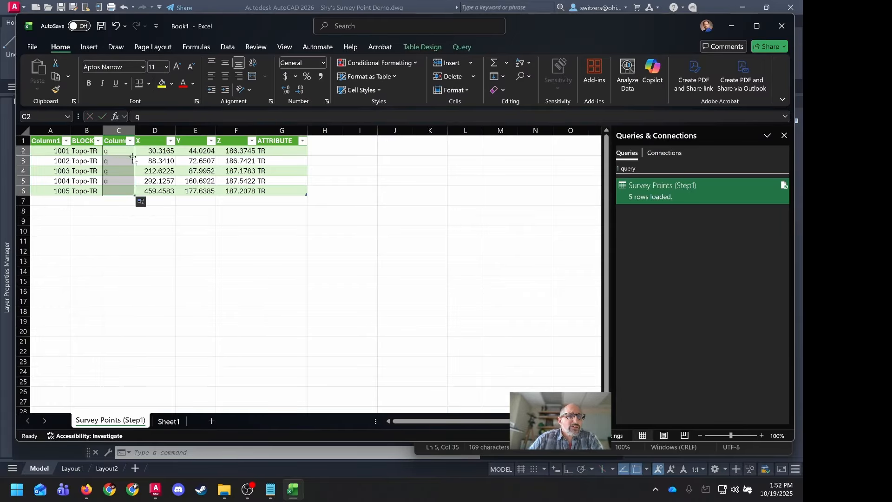
click(199, 232)
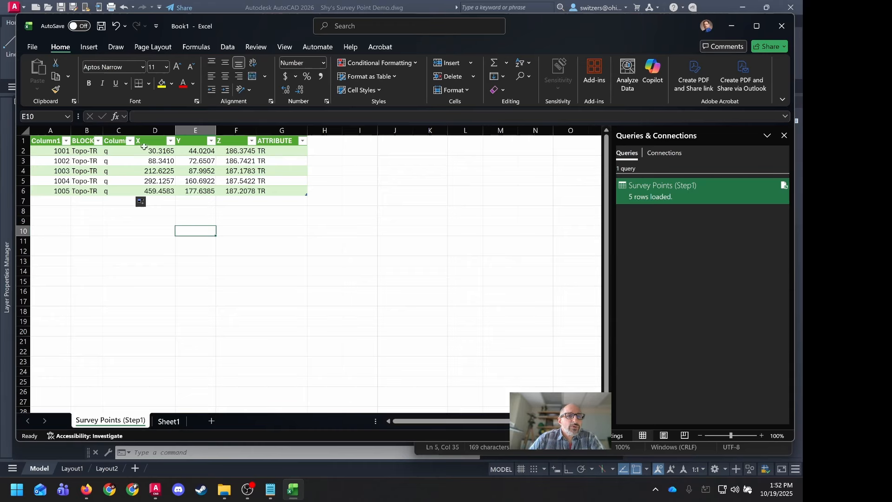
drag(133, 129, 114, 128)
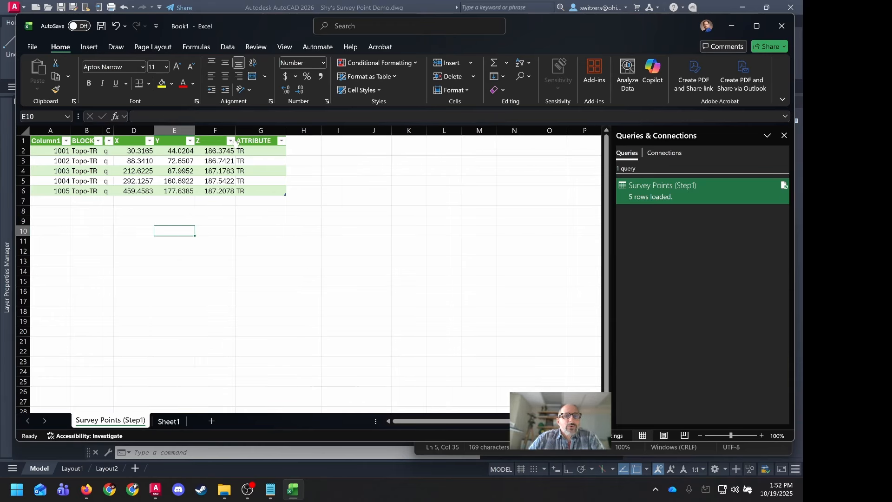
- Insert three blank columns between the Z and ATTRIBUTE columns of the table
click(251, 131)
right_click(251, 133)
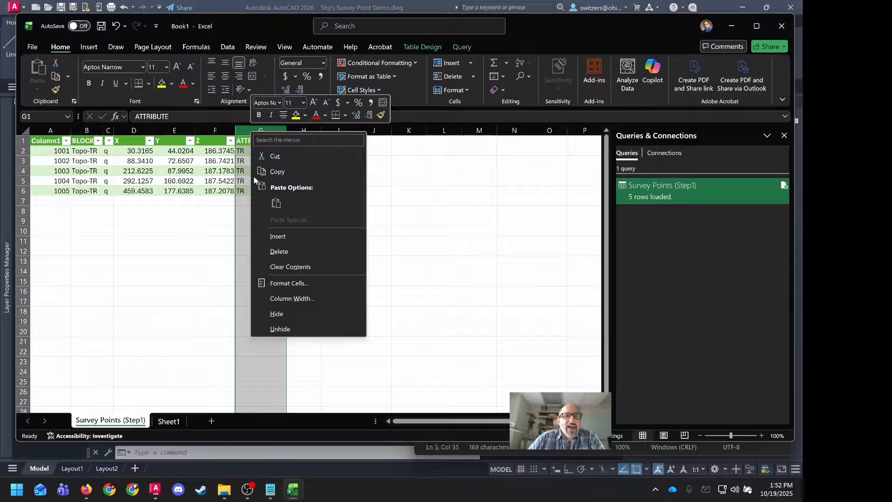
click(284, 234)
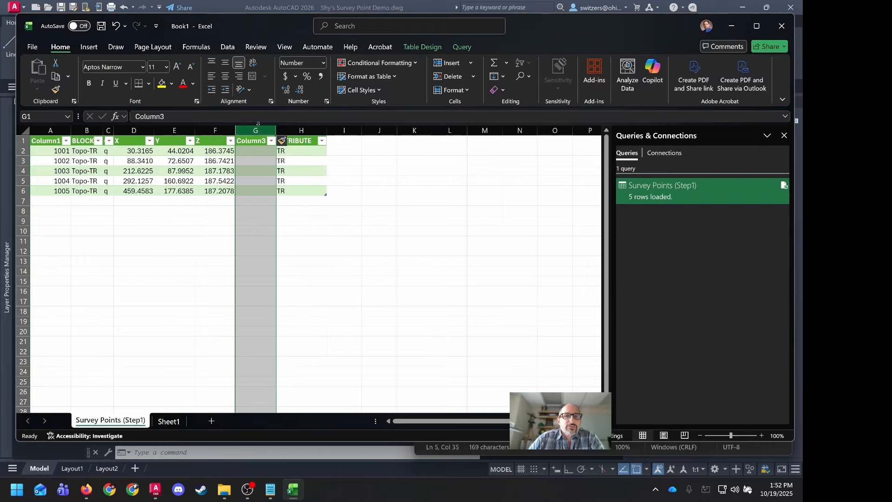
right_click(256, 131)
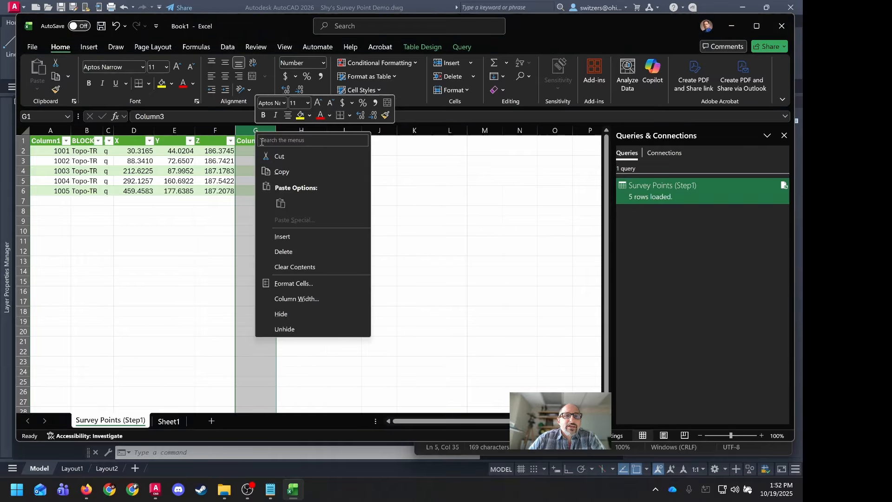
click(288, 238)
right_click(261, 131)
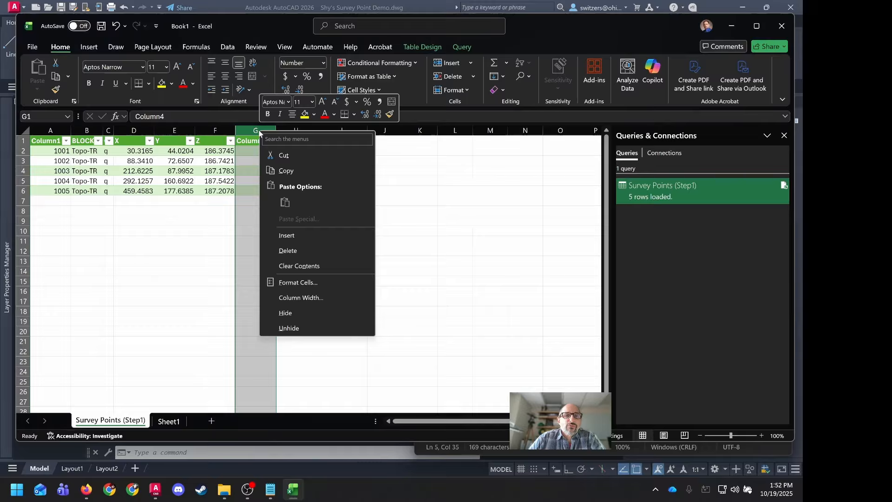
click(288, 235)
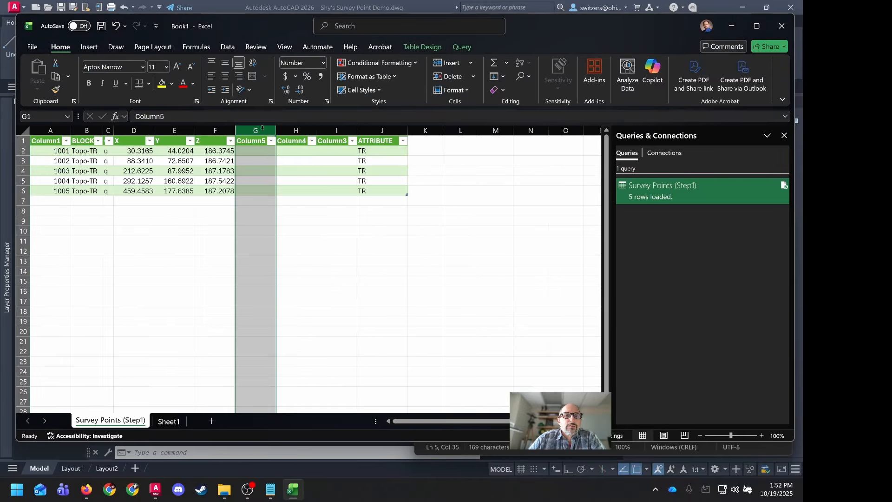
- Insert a fourth blank column directly after the Z column and enter q in its cell for point 1001
right_click(263, 129)
click(304, 238)
click(296, 241)
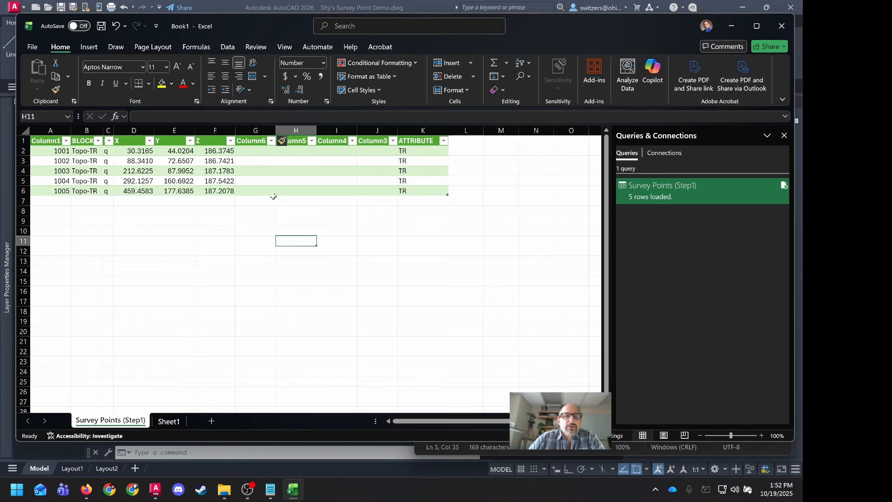
click(256, 152)
text(q)
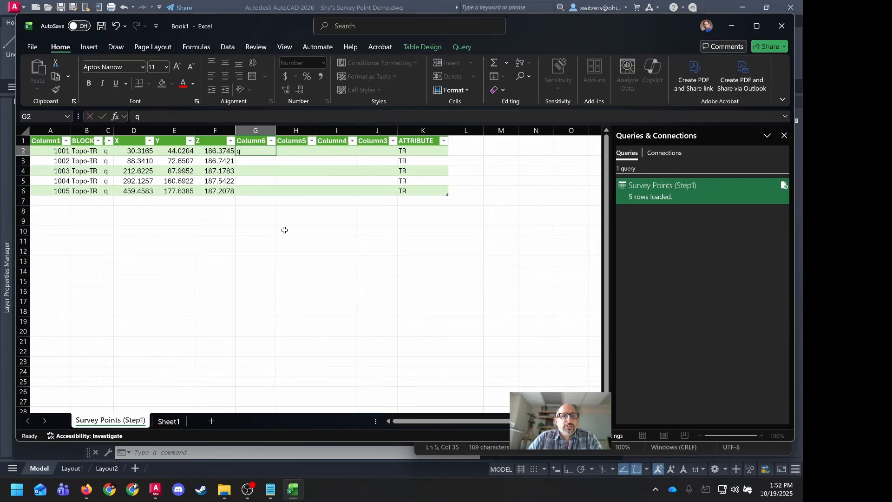
- Fill q down to point 1005 and across all four blank columns before ATTRIBUTE, and narrow those columns to just fit the letter
click(284, 230)
click(270, 153)
double_click(276, 156)
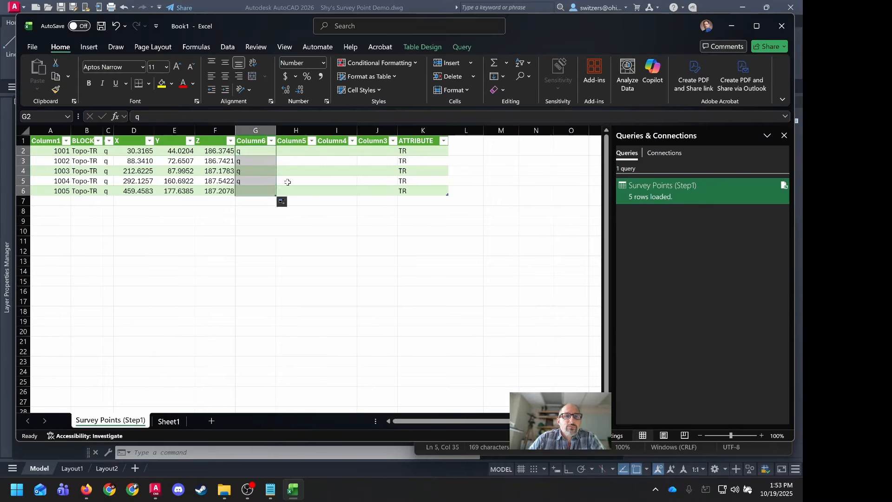
drag(276, 197, 376, 199)
mouse_move(275, 131)
mouse_down()
mouse_move(245, 133)
mouse_move(297, 134)
mouse_move(285, 136)
mouse_up()
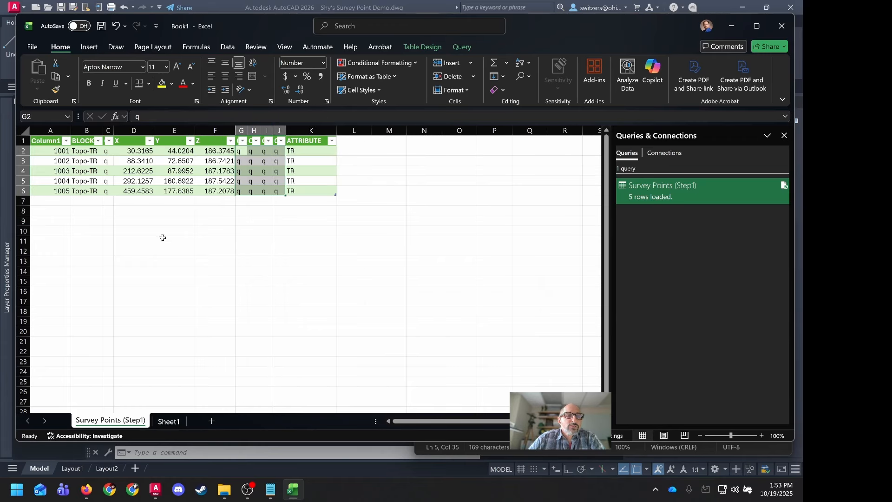
click(163, 240)
- Copy the cells from BLOCK NAME through the last q column for points 1001 to 1005
drag(76, 151, 279, 191)
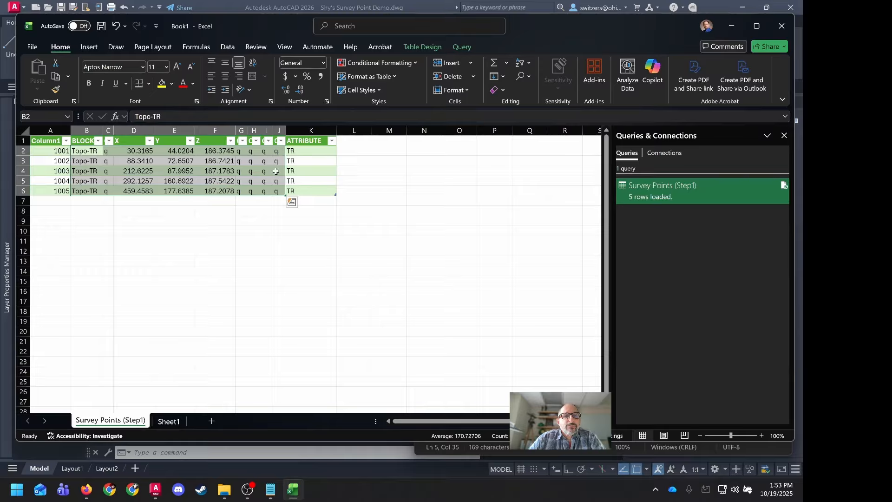
right_click(153, 171)
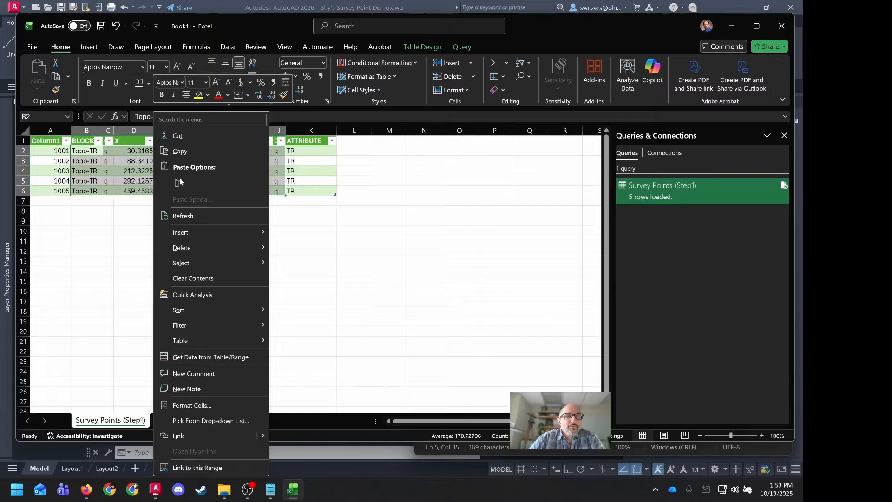
click(179, 152)
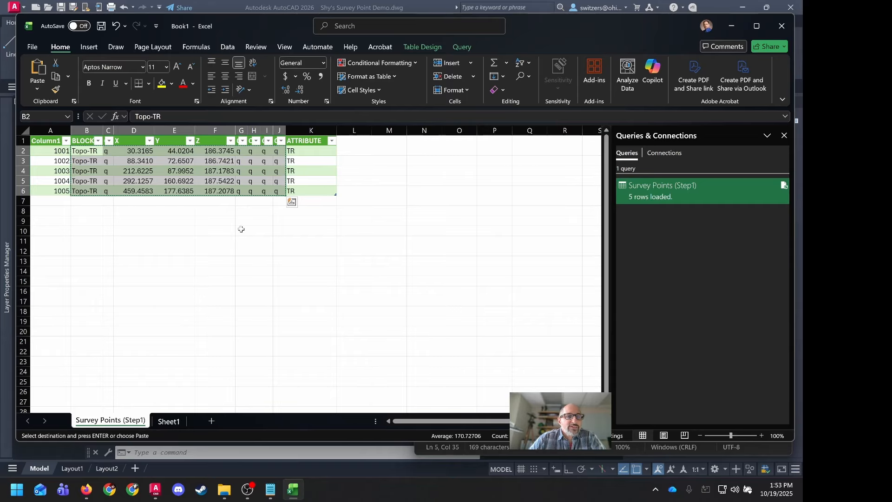
- Open a blank Word document and set its paragraph spacing to 0 pt after with single line spacing
click(16, 490)
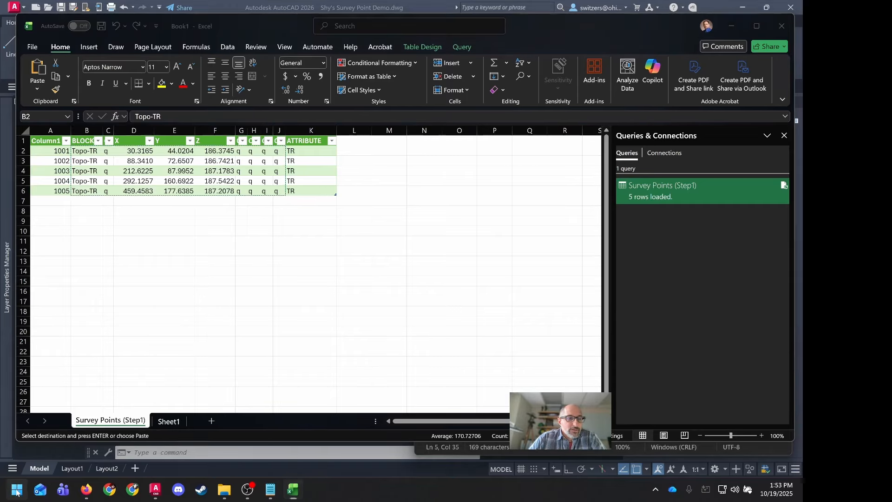
click(199, 186)
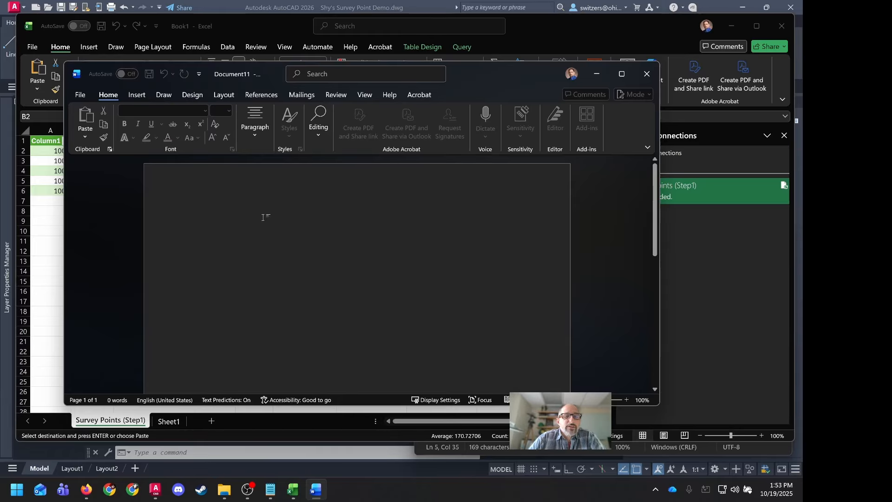
right_click(209, 218)
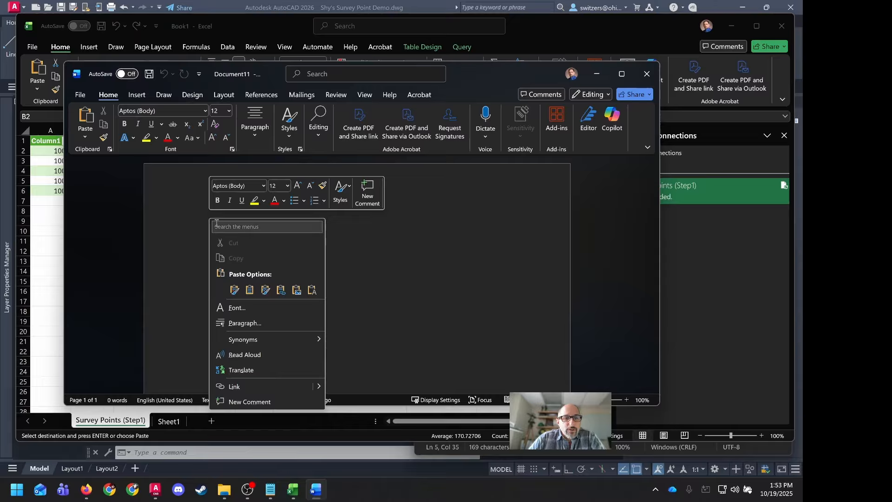
click(250, 324)
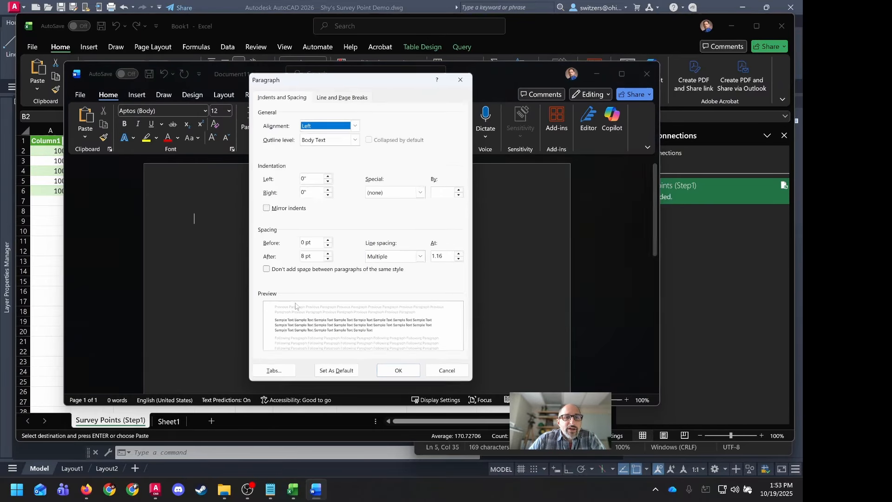
click(328, 259)
click(328, 259)
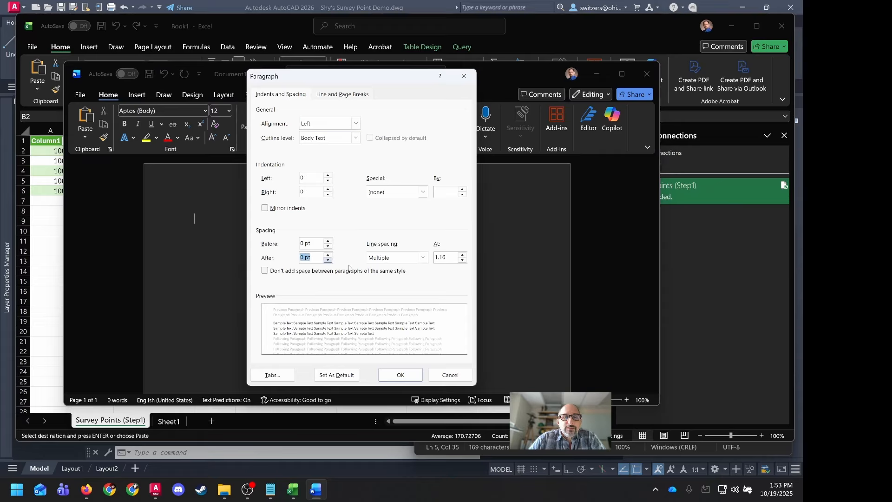
click(423, 259)
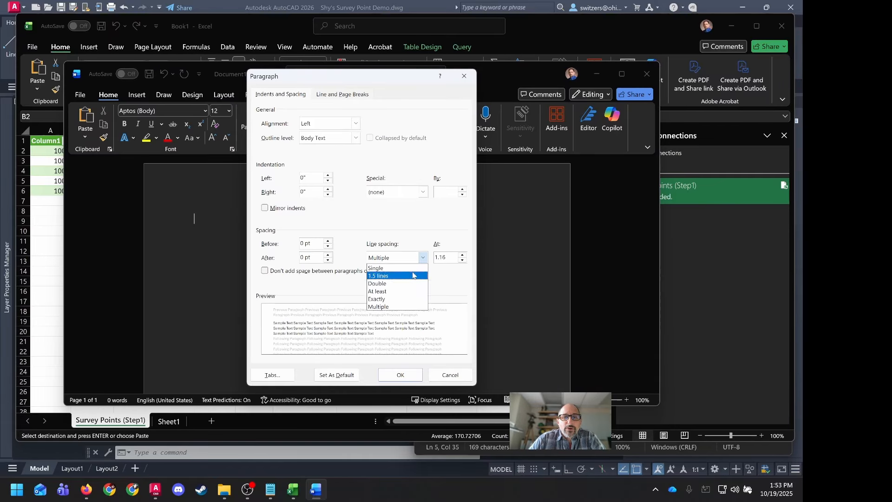
click(382, 269)
click(400, 374)
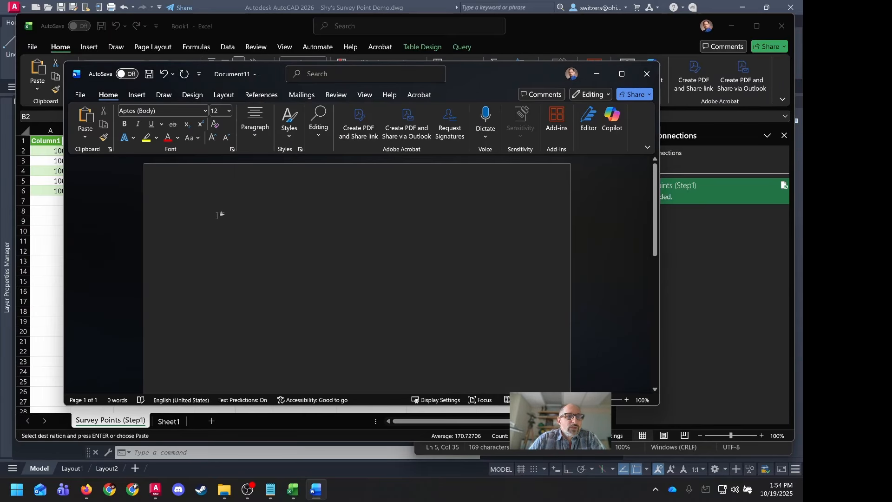
- Switch back to the Excel workbook, begin saving it under the name Top-TR and browse for a folder on the computer
click(51, 261)
click(149, 250)
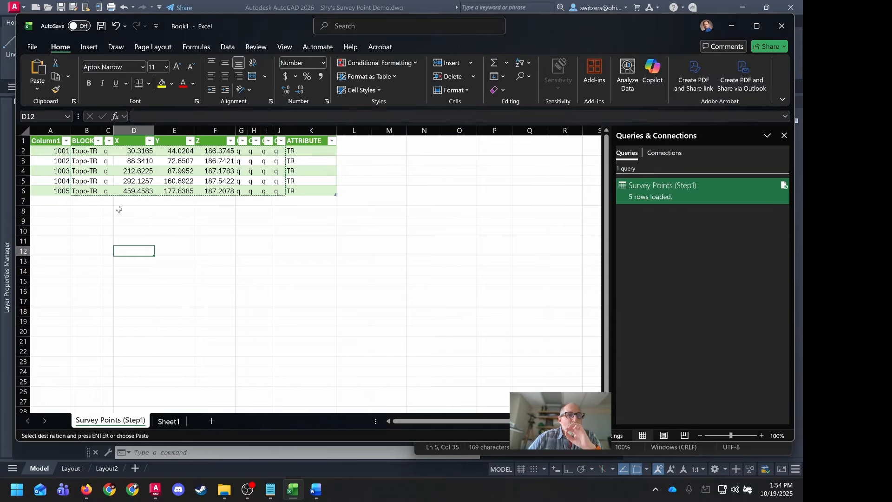
click(102, 27)
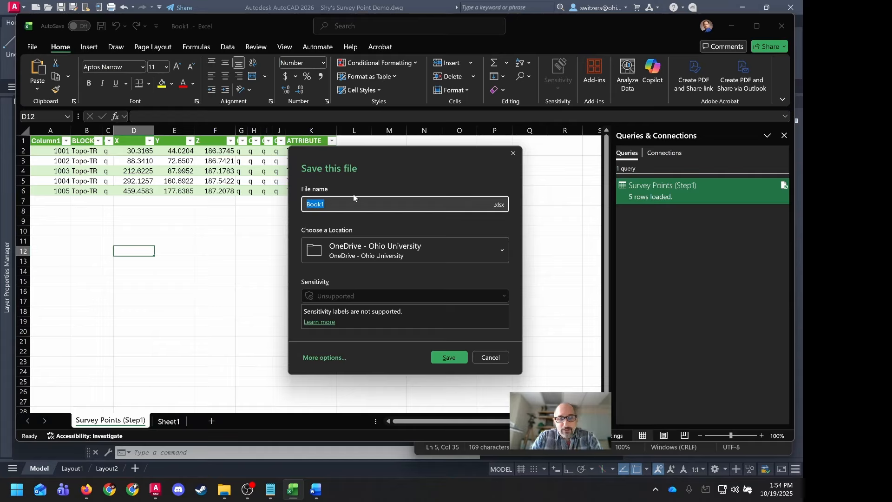
text(Top-TR)
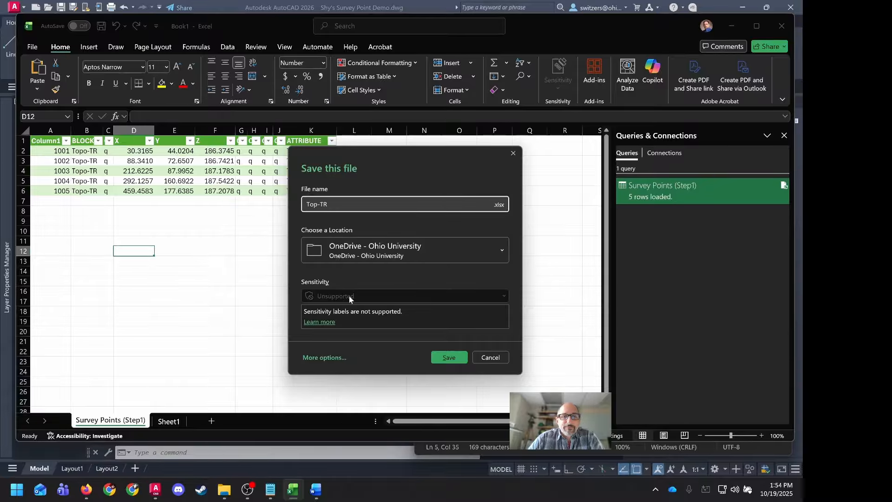
click(320, 358)
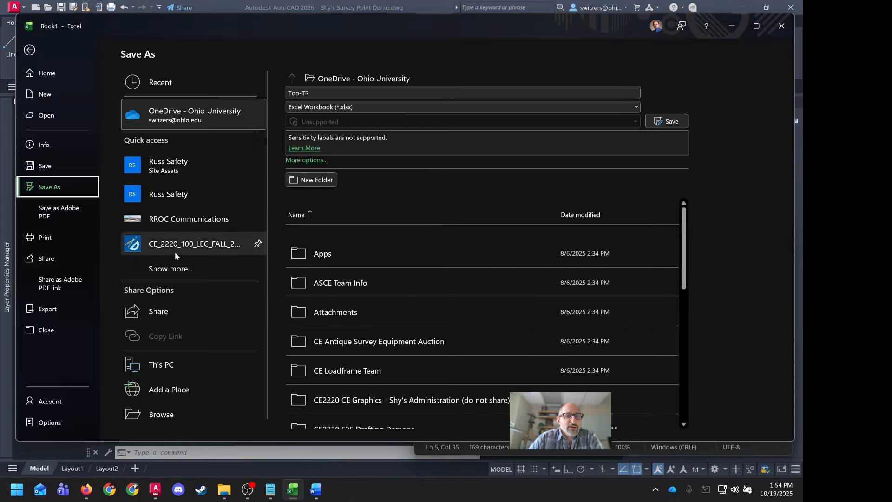
click(162, 414)
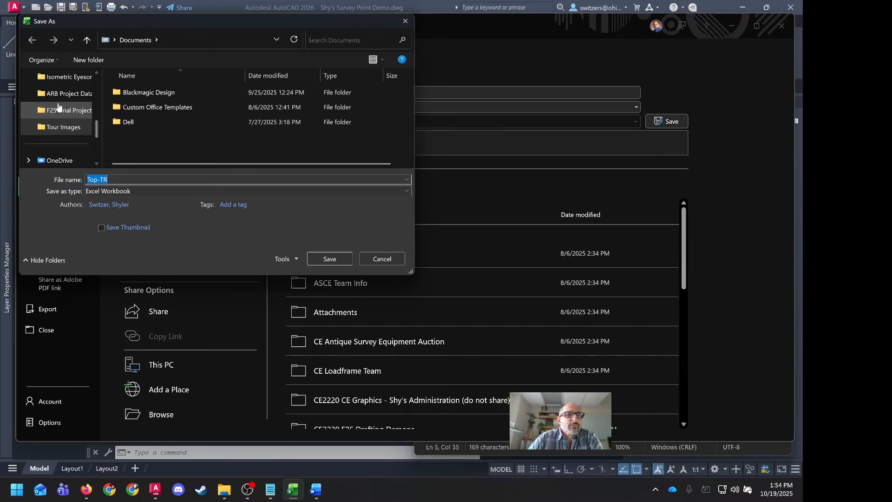
- Save the workbook in the Chapter 2 (Survey Points) folder of F25 AutoCAD Civil Basics Videos, within F25 CE2220
scroll(79, 124, down, 3)
scroll(79, 128, up, 5)
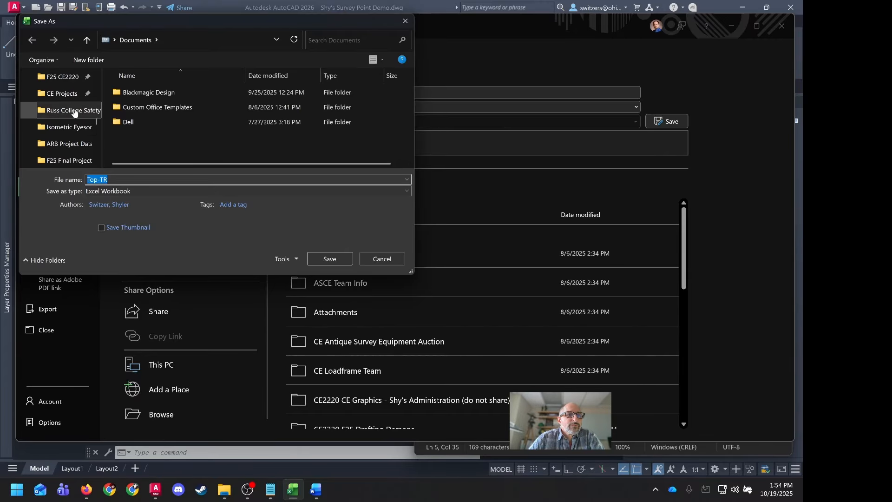
scroll(74, 113, up, 2)
click(69, 144)
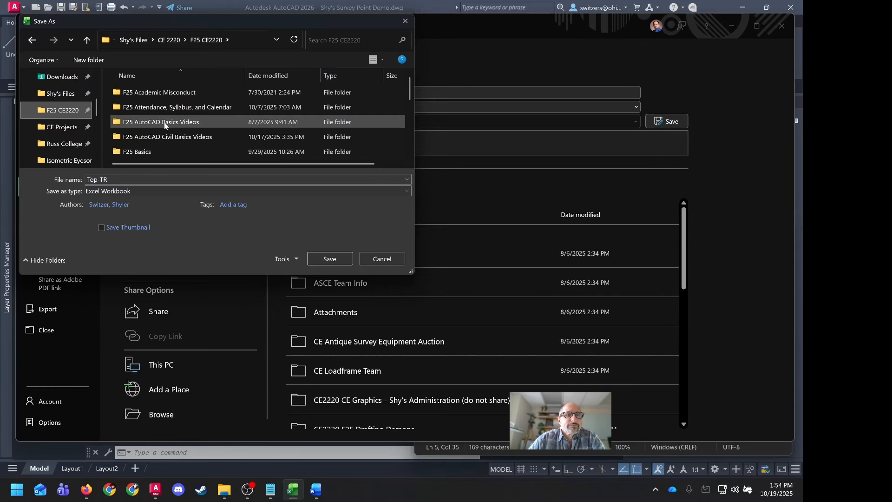
double_click(158, 136)
click(146, 107)
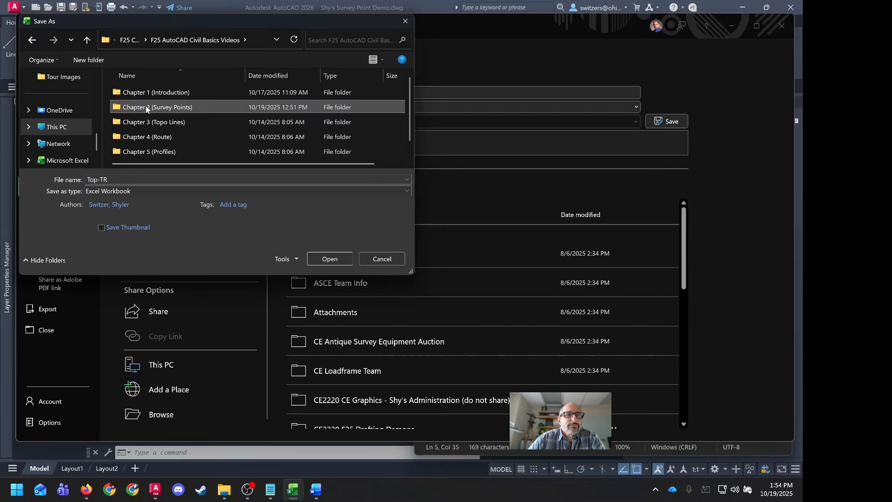
double_click(147, 107)
click(329, 259)
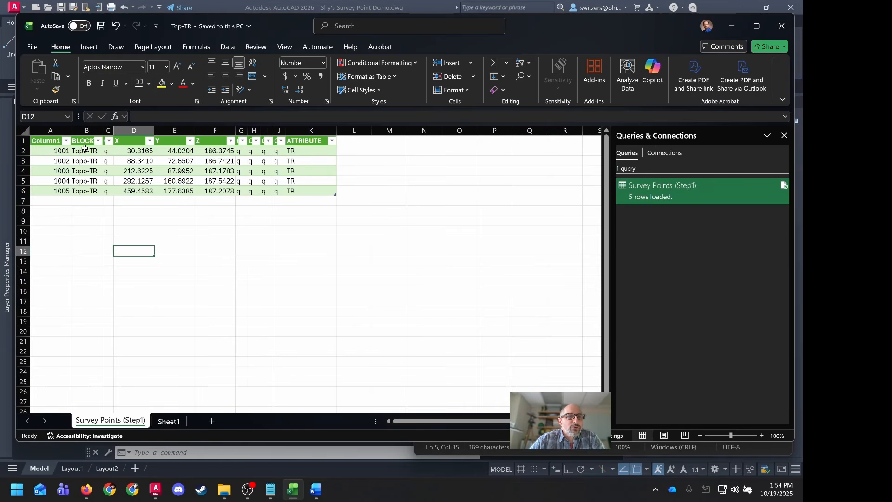
- Copy the cells from BLOCK NAME through the last q column for points 1001 to 1005 and return to the Word document
drag(82, 151, 279, 190)
right_click(185, 182)
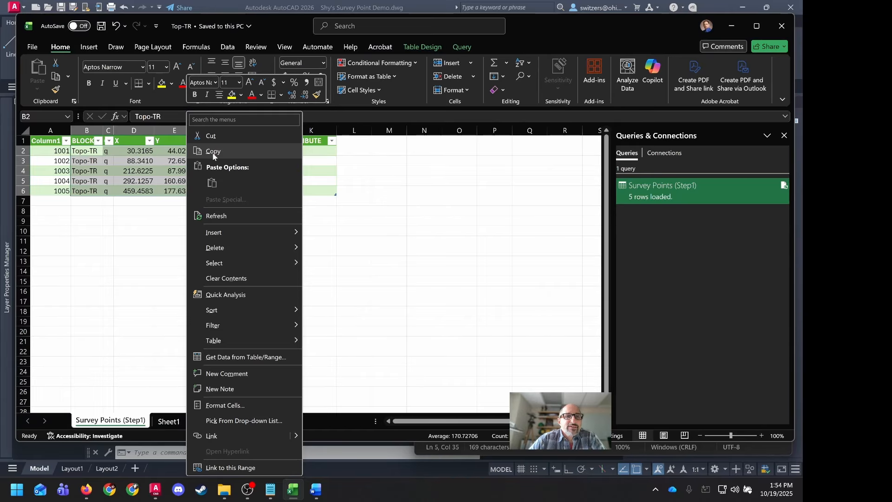
click(205, 150)
click(734, 27)
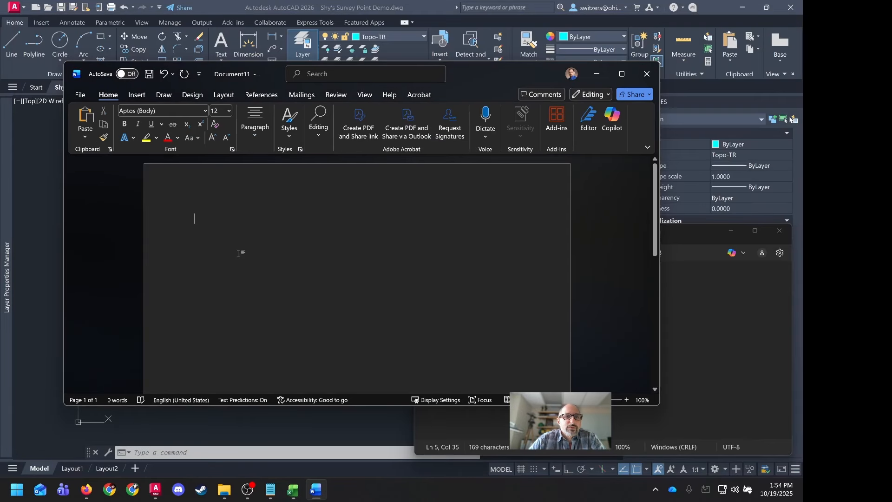
- Check the paragraph spacing and line spacing settings of the empty document
click(205, 220)
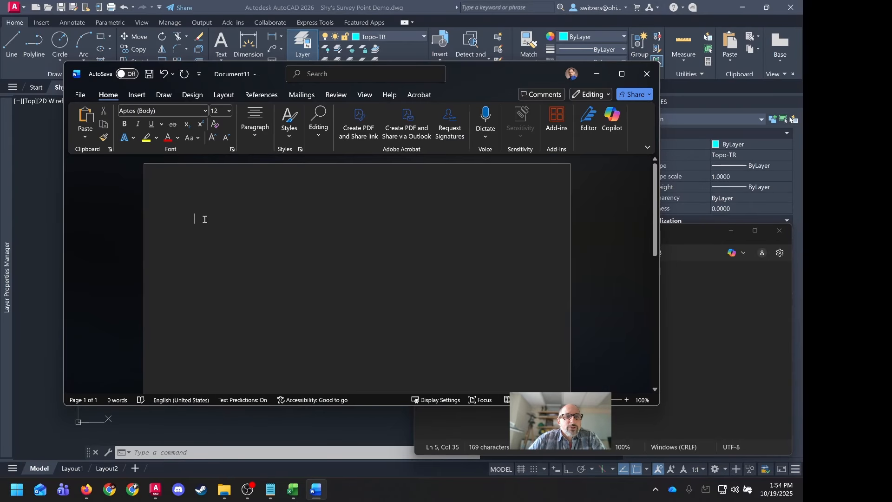
right_click(205, 219)
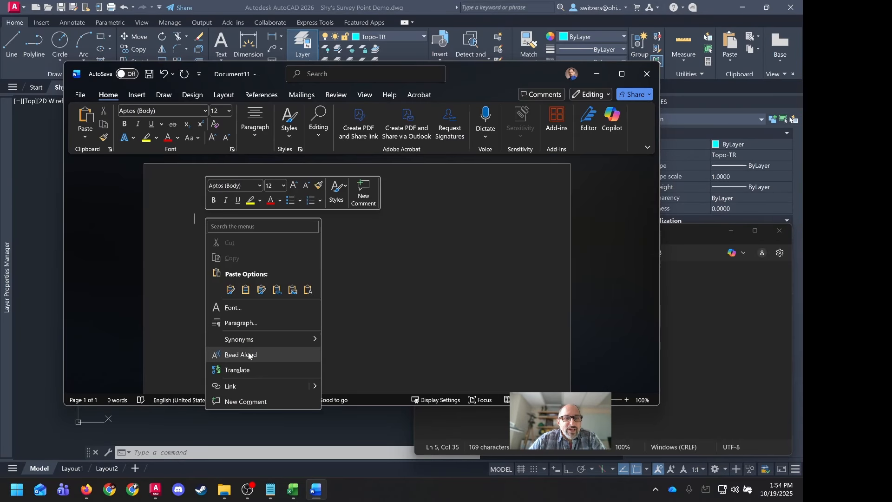
click(248, 326)
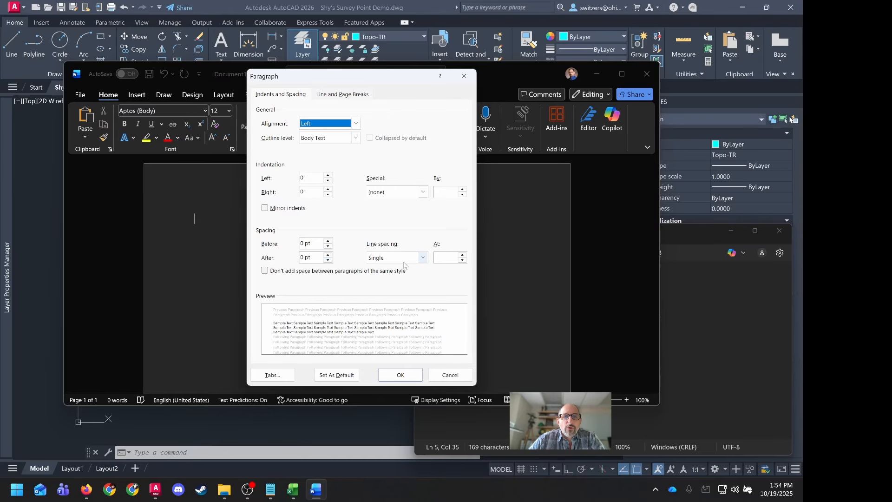
click(401, 373)
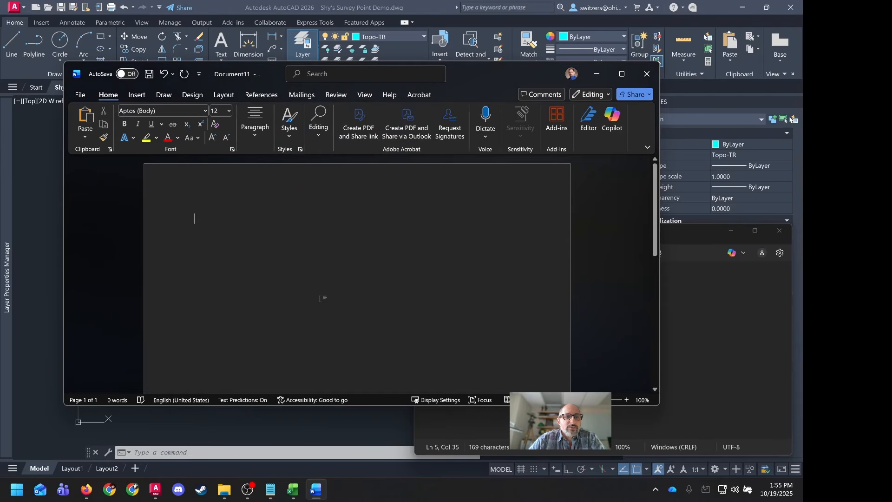
- Paste the copied point rows into the document as text only and widen the Word window
right_click(207, 218)
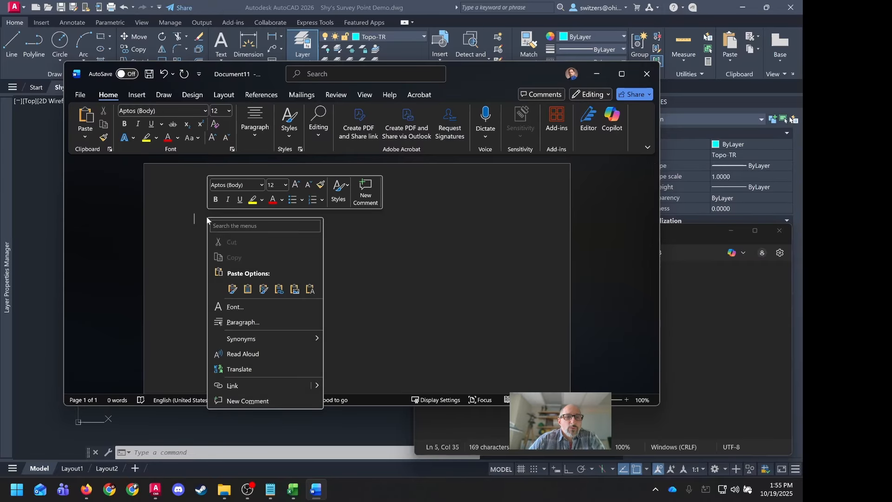
click(311, 289)
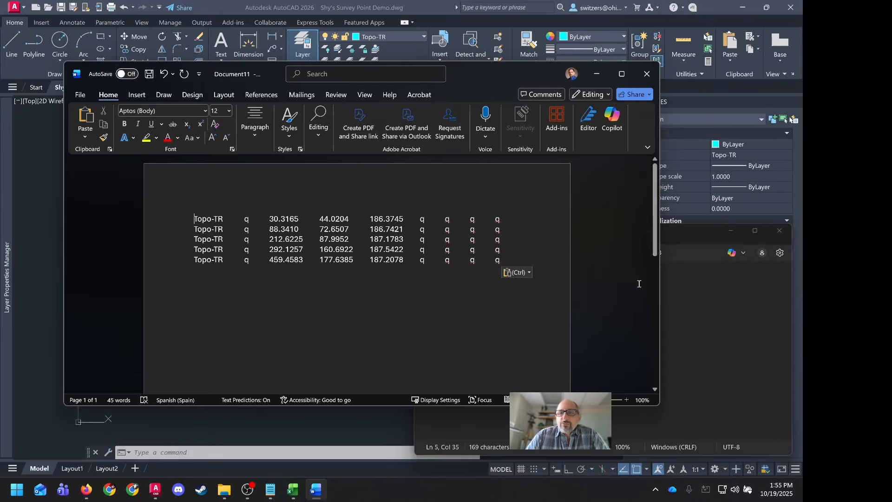
drag(663, 303, 800, 302)
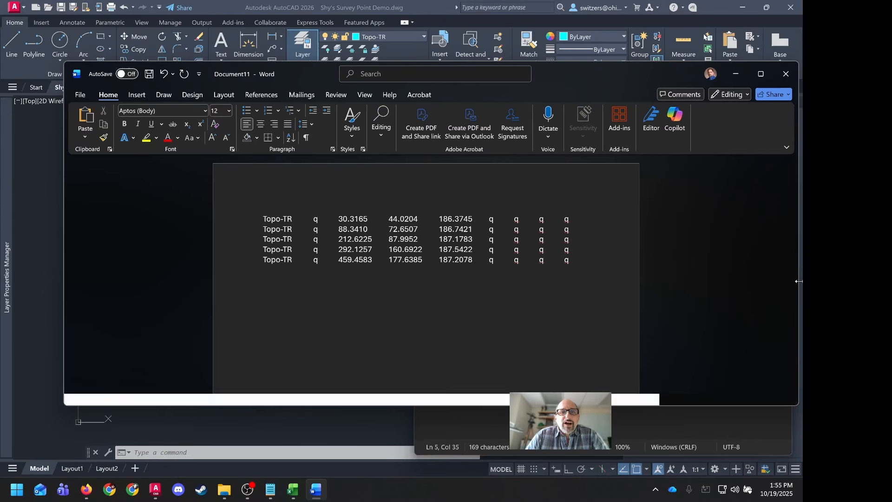
- Replace all tab characters (^9) in the pasted point rows with commas
click(381, 135)
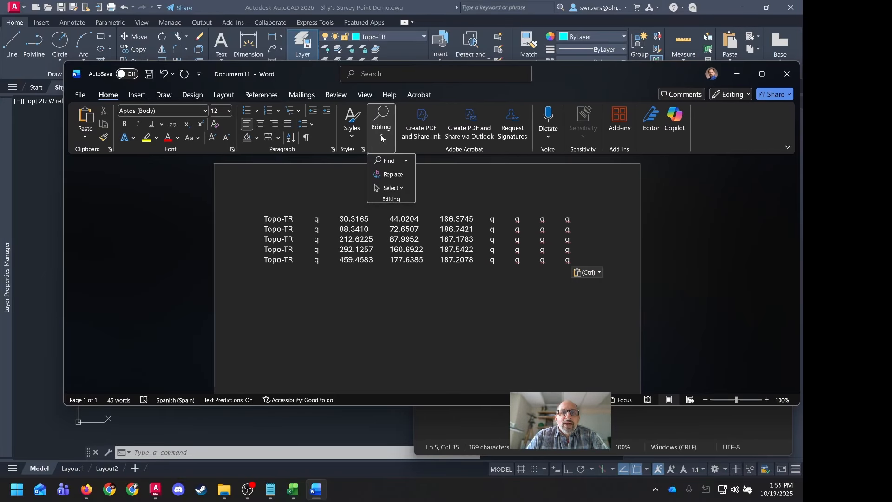
click(393, 175)
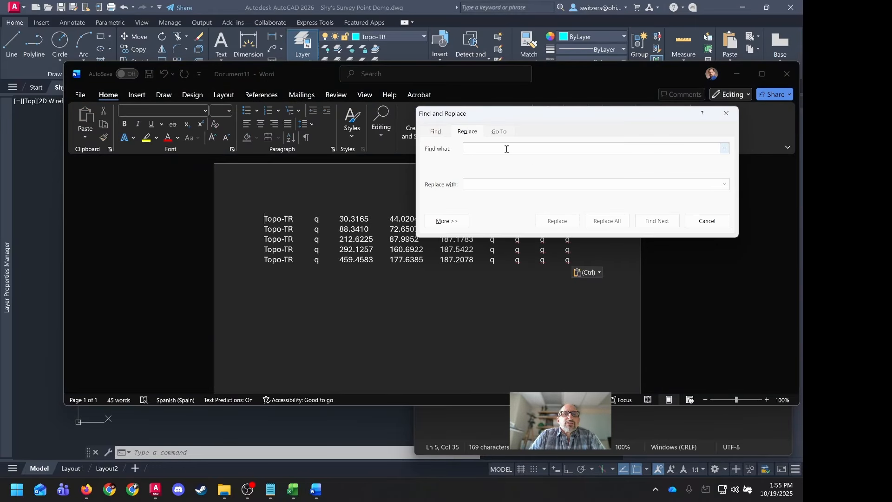
text(^9)
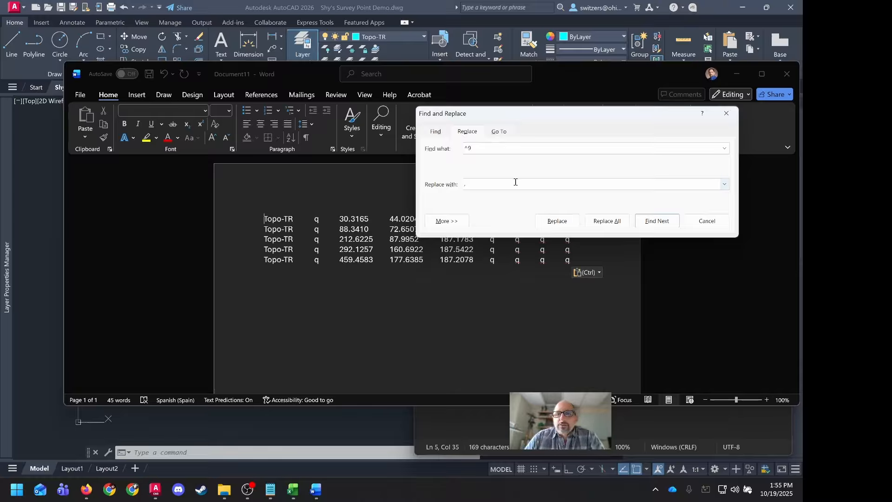
click(600, 223)
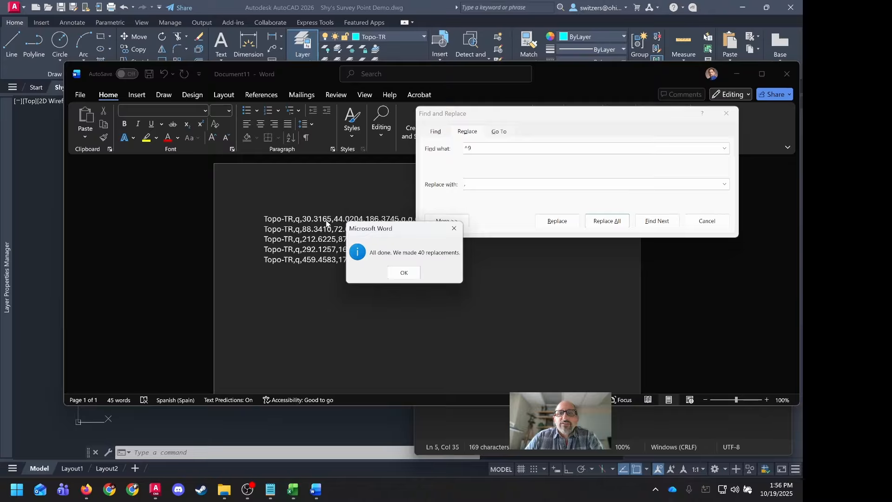
click(420, 274)
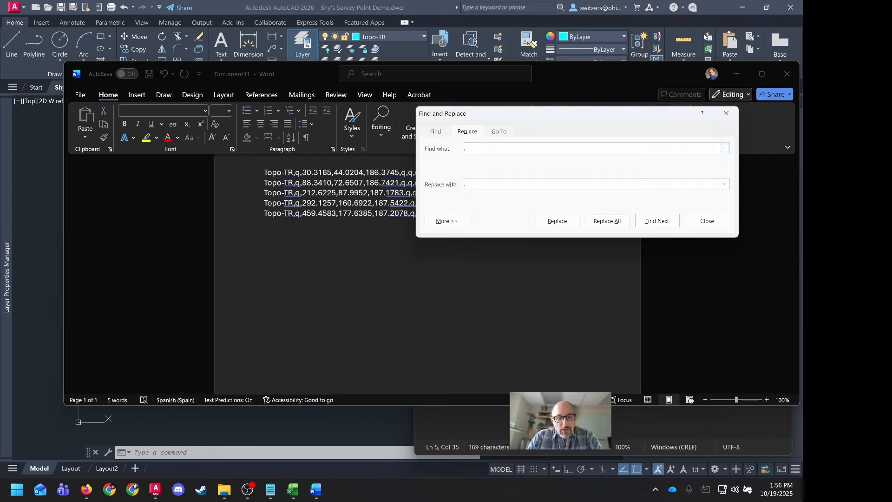
- Replace every ",q," in the document with a manual line break (^11)
text(,)
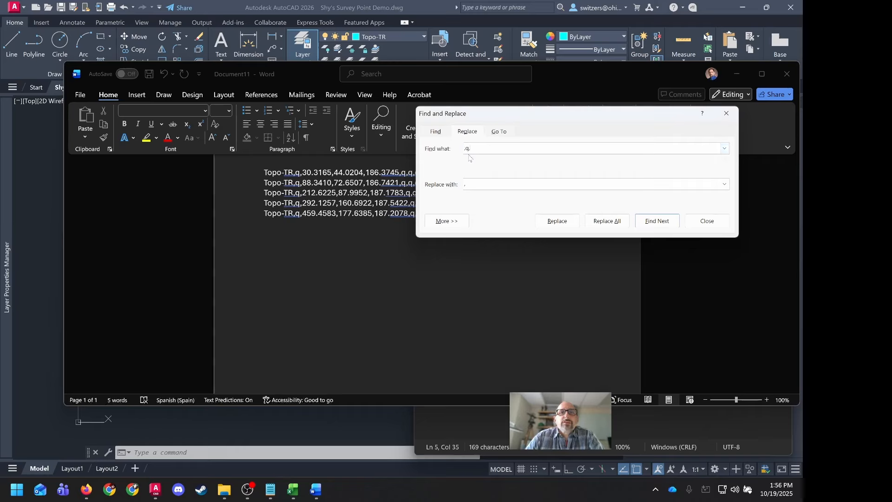
click(485, 186)
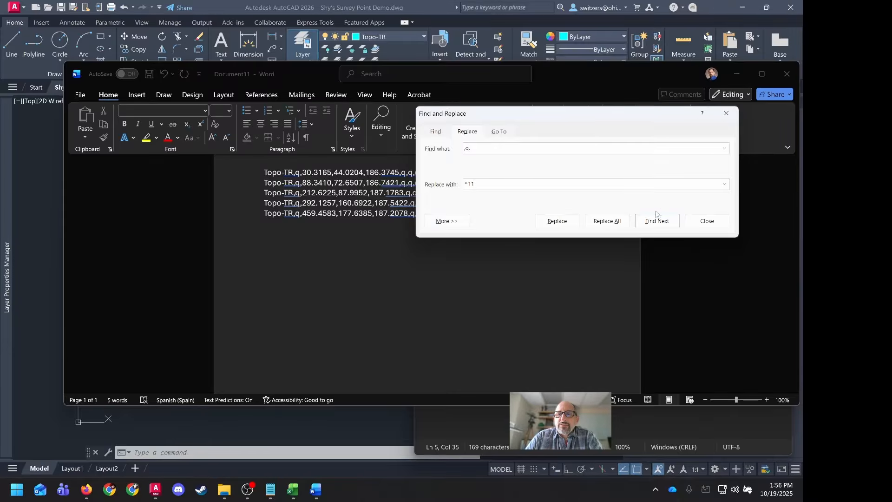
click(609, 221)
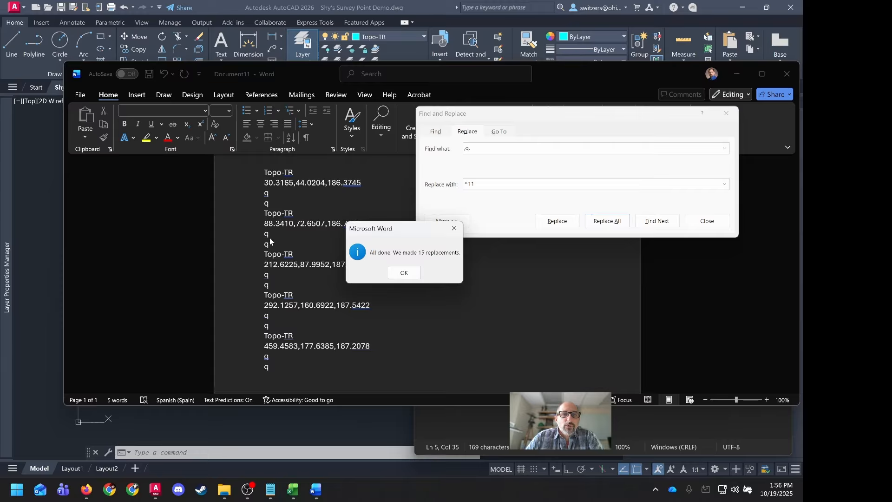
click(403, 273)
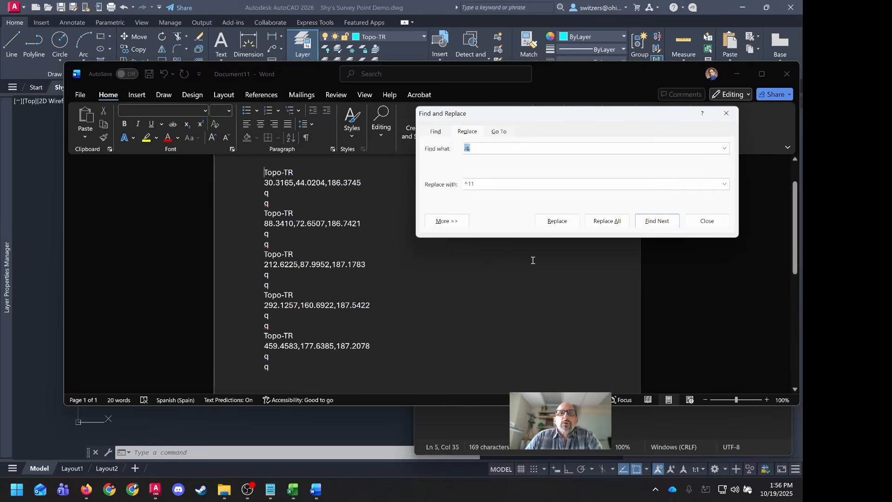
- Replace every remaining q with a manual line break (^11) and show the document's formatting marks
text(q)
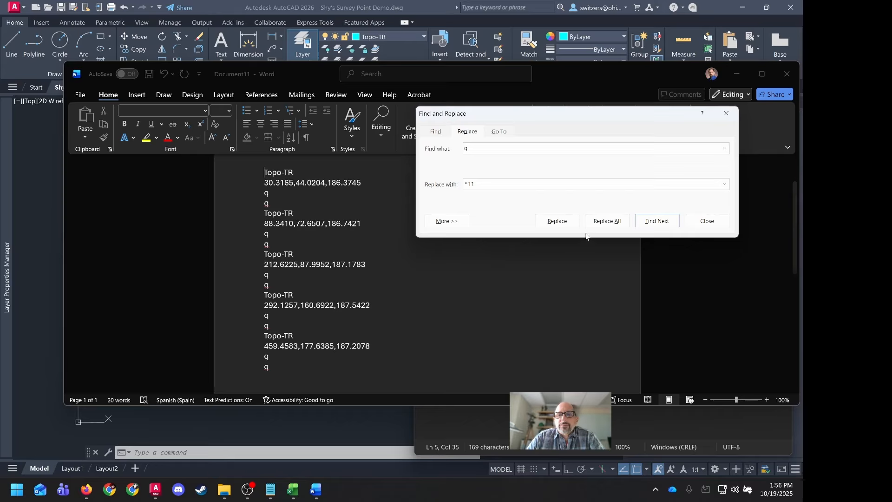
click(604, 222)
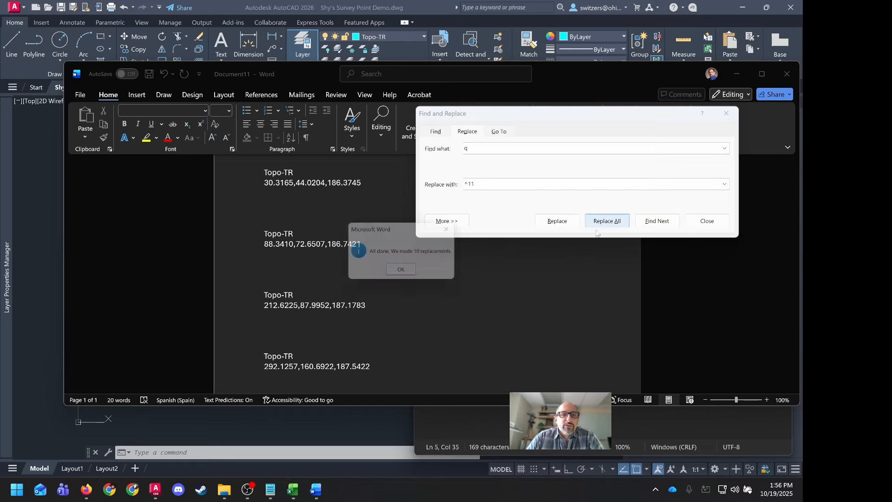
click(405, 274)
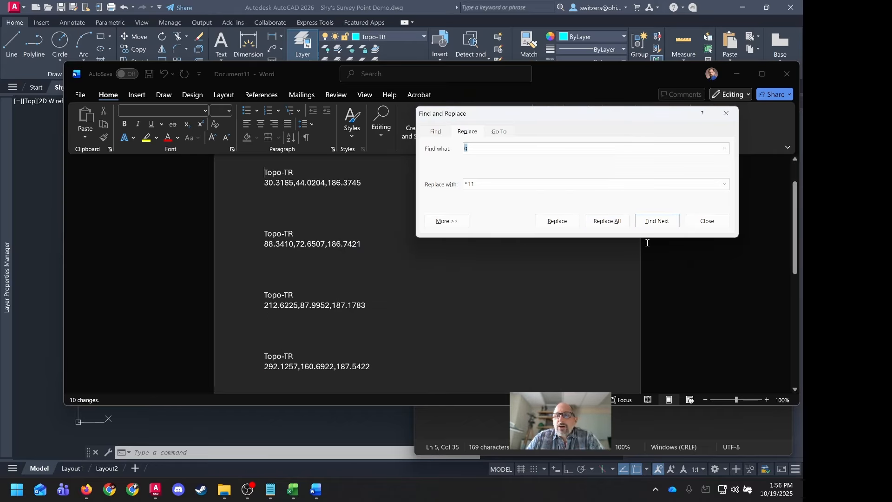
click(699, 223)
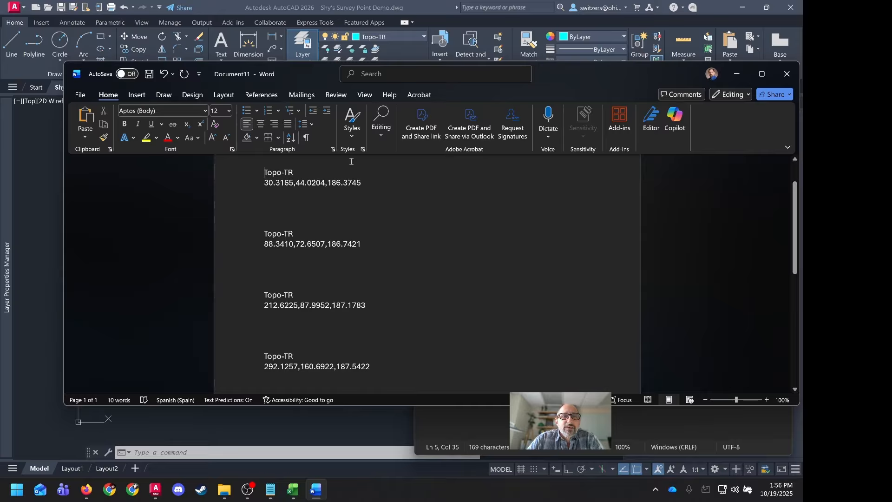
click(306, 138)
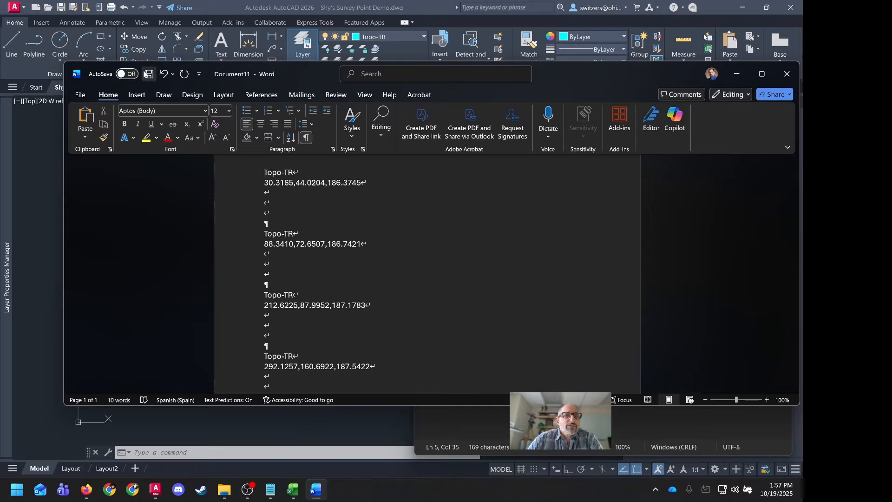
- Save the document as Topo-TR in the Chapter 2 (Survey Points) folder of F25 AutoCAD Civil Basics Videos, within F25 CE2220
click(80, 95)
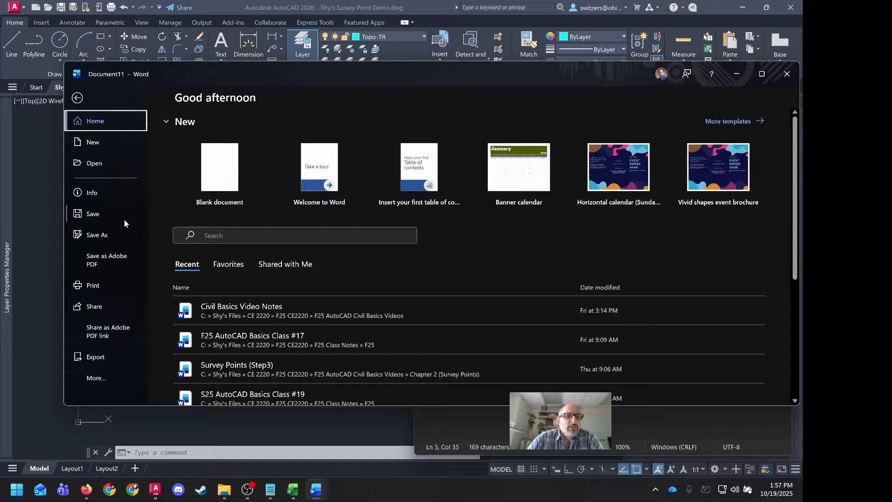
click(97, 234)
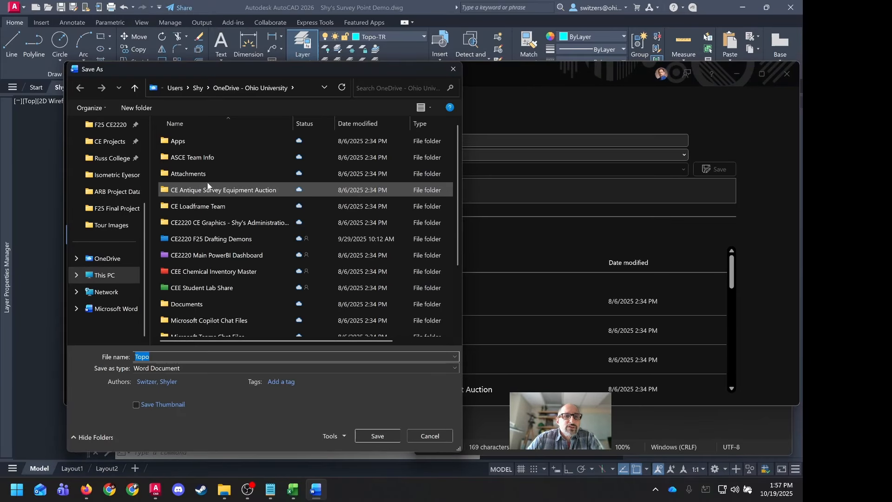
scroll(223, 242, down, 1)
scroll(222, 242, down, 1)
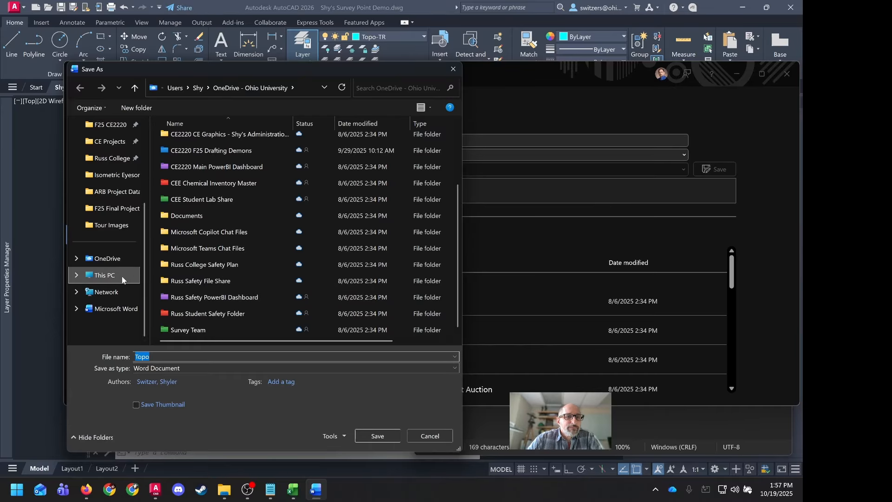
scroll(89, 218, up, 3)
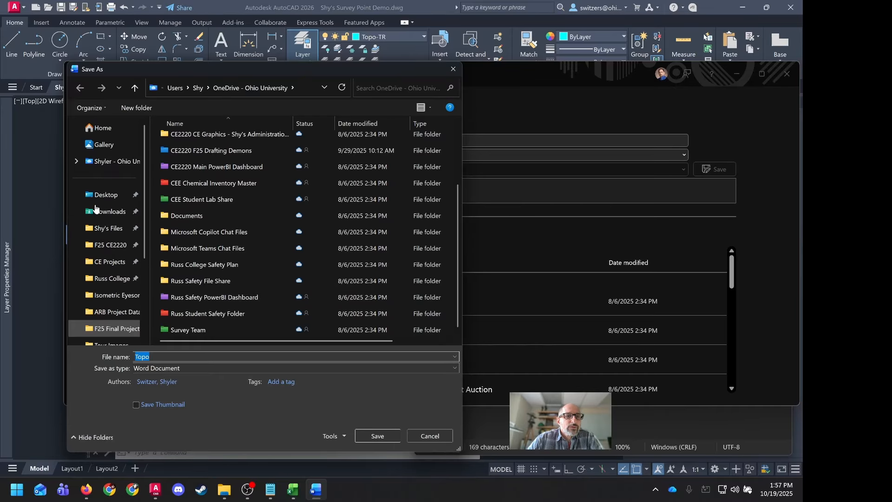
click(112, 246)
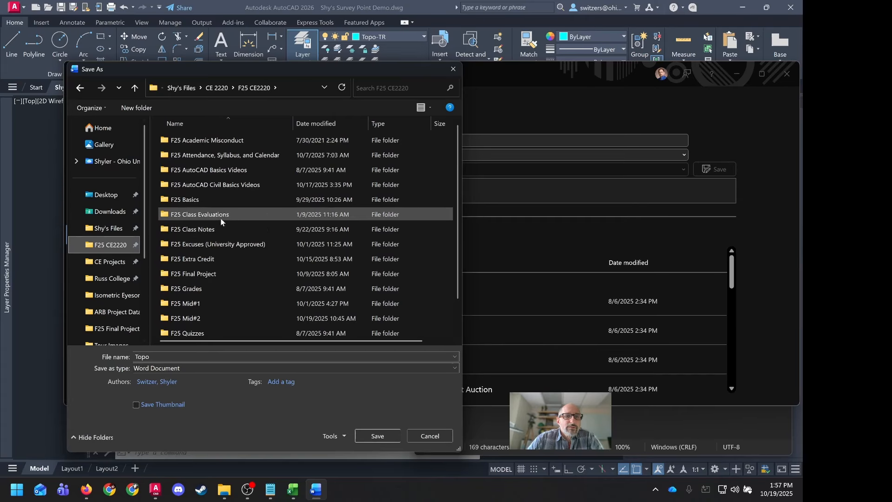
double_click(231, 184)
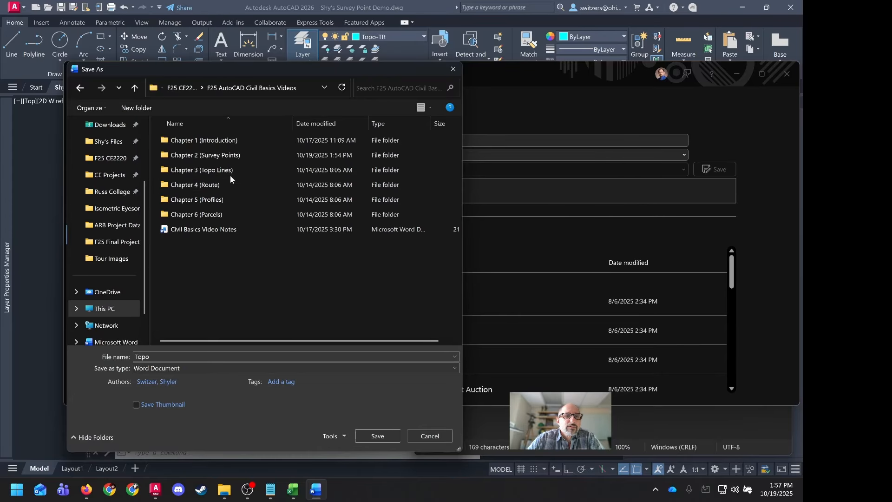
double_click(219, 155)
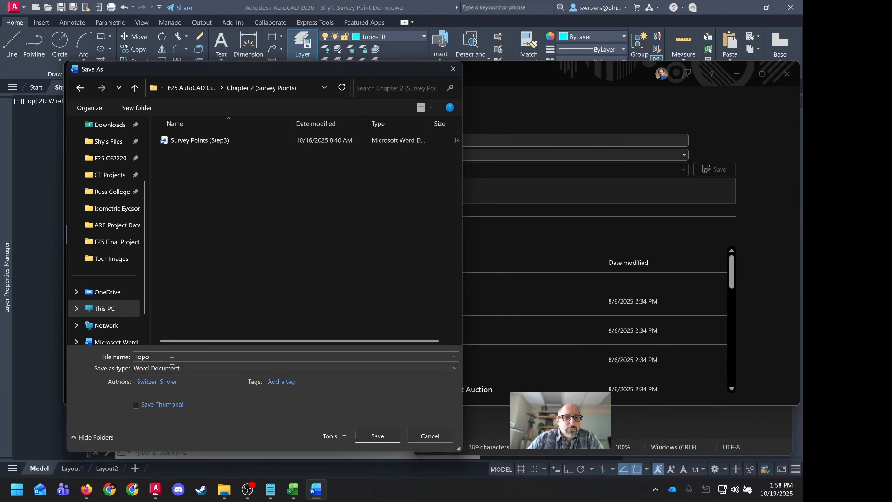
click(188, 358)
click(187, 358)
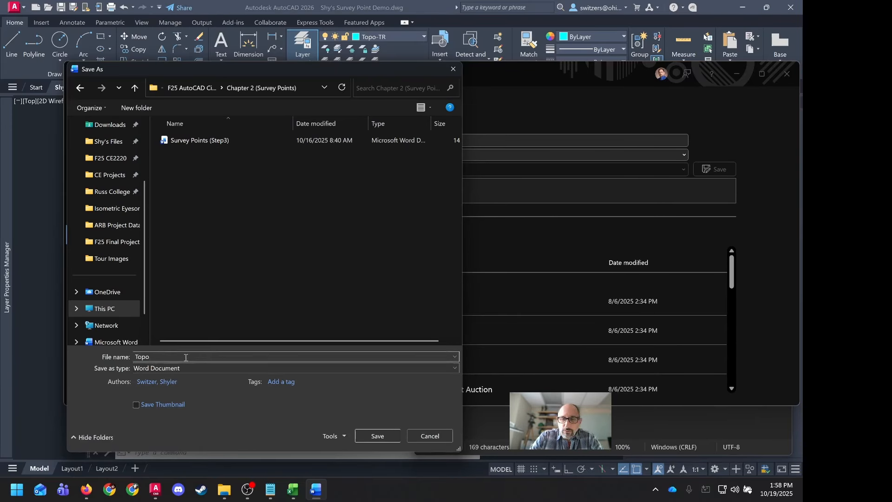
text(-TR)
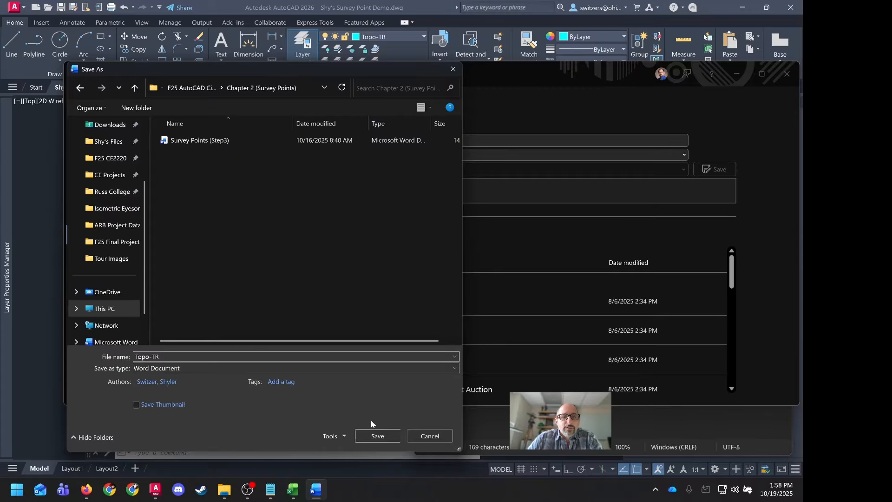
click(377, 434)
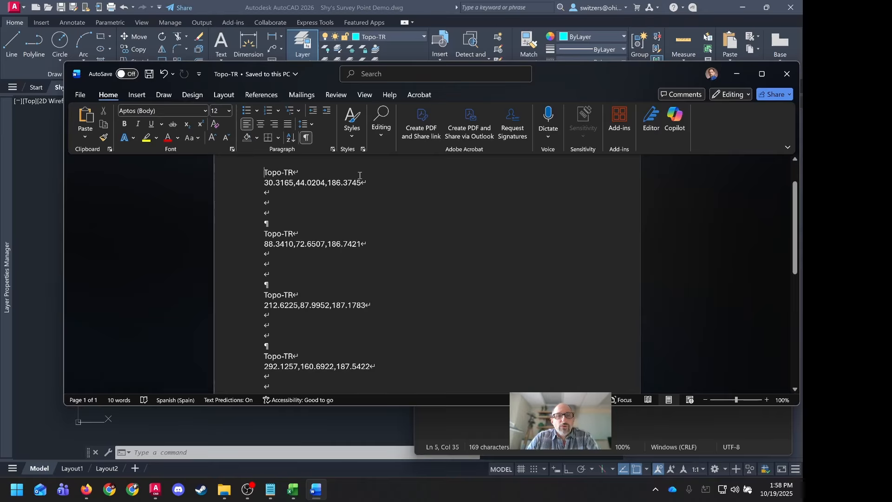
- Copy the entire script text and minimize Word and the survey points text file to return to the AutoCAD drawing
key(ctrl+a)
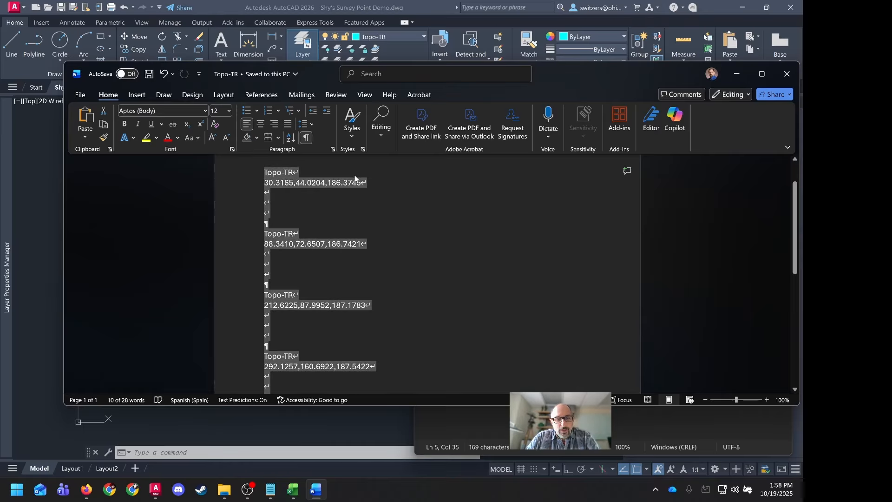
key(ctrl+c)
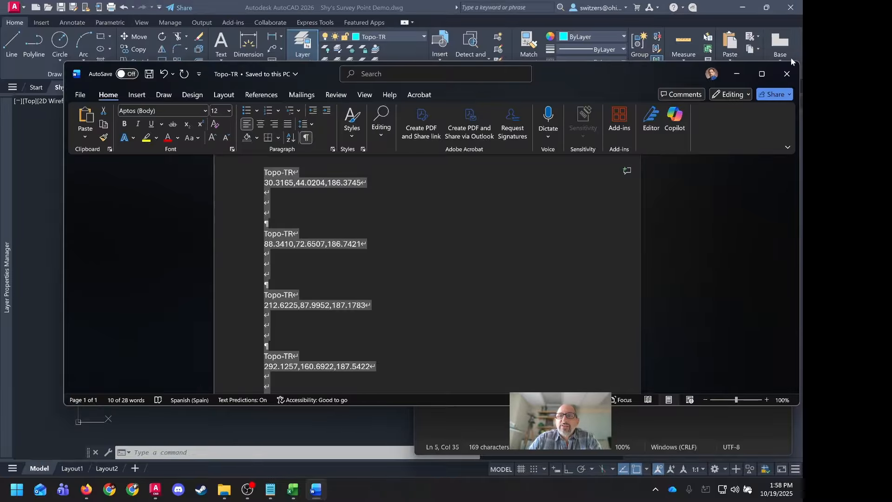
click(736, 74)
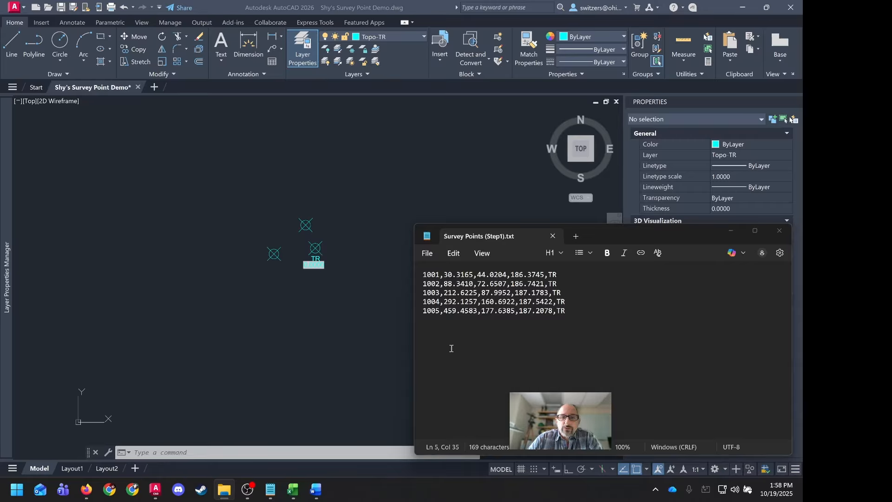
click(731, 231)
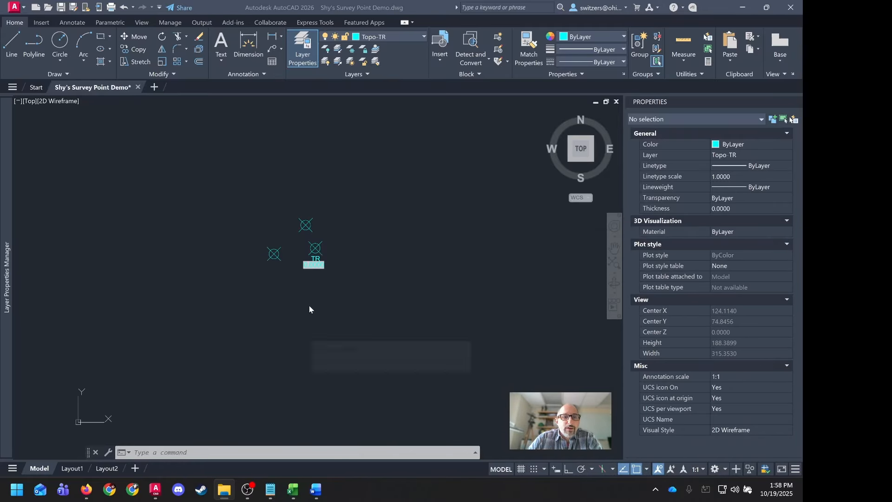
- Delete the three existing Topo-TR block references from the drawing
scroll(256, 275, down, 2)
click(327, 288)
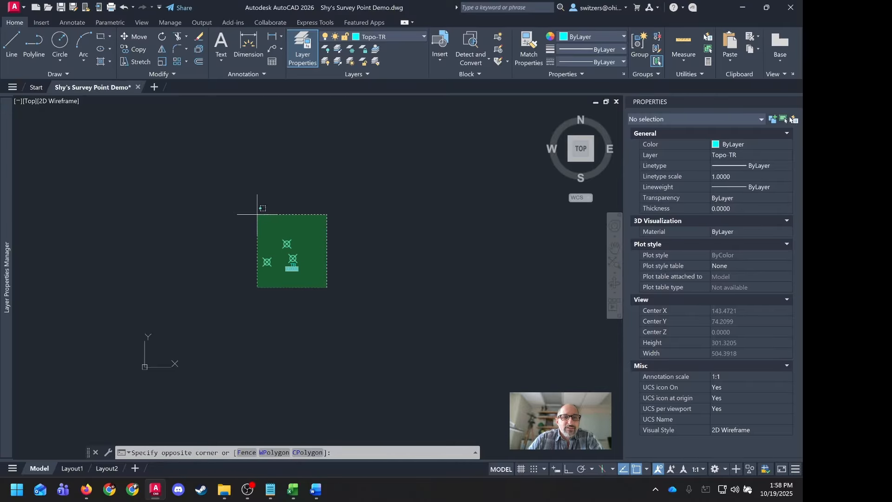
click(250, 210)
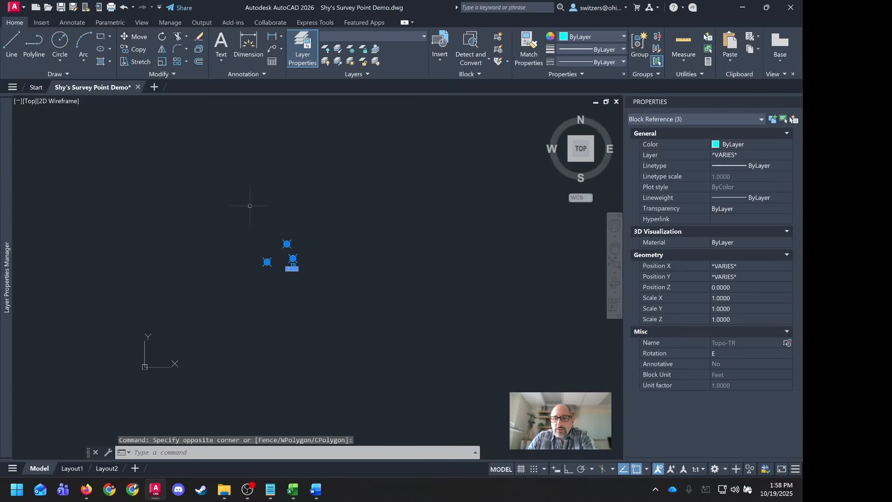
key(Delete)
- Start the command-line -INSERT command and paste the copied script text to place the Topo-TR blocks at the survey coordinates
middle_drag(332, 268, 263, 286)
click(223, 453)
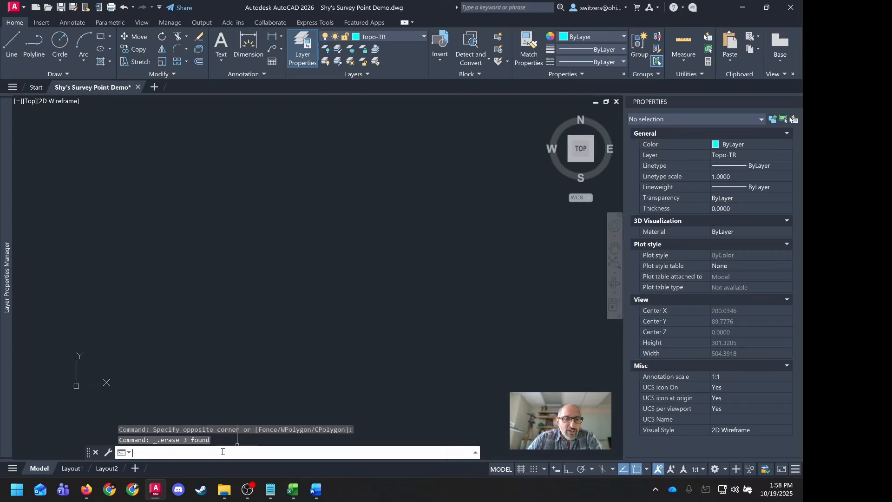
text(-)
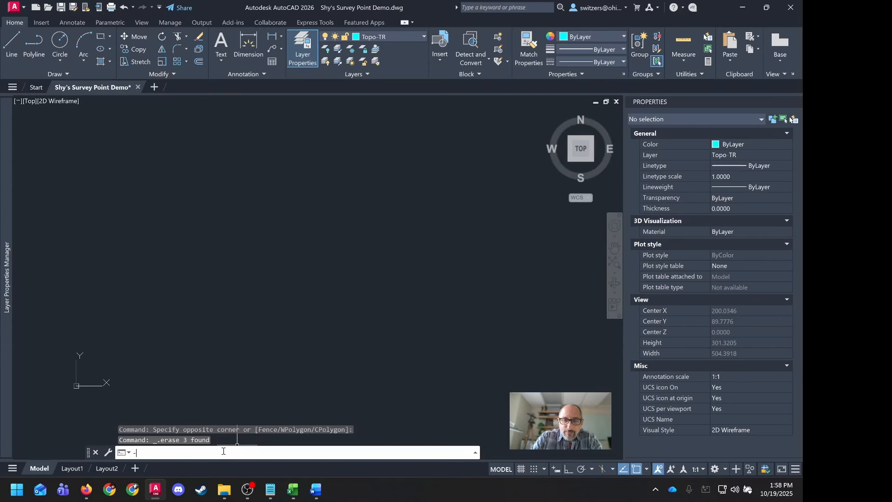
text(I)
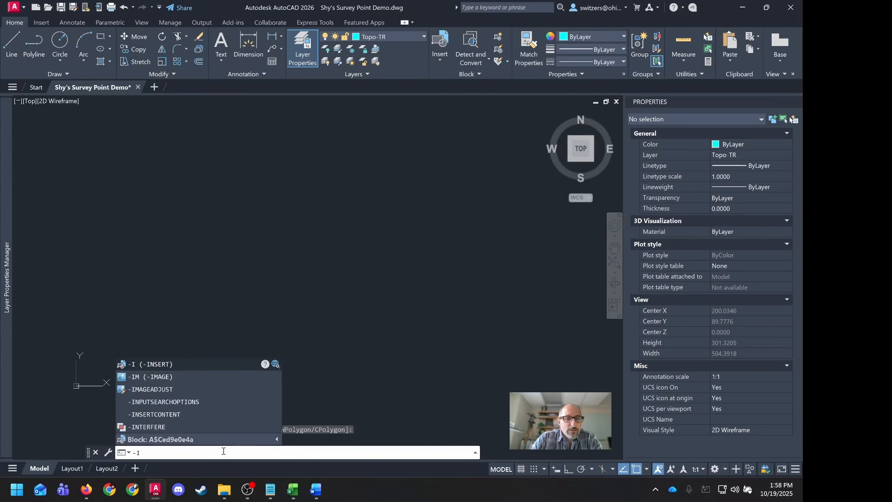
key(Return)
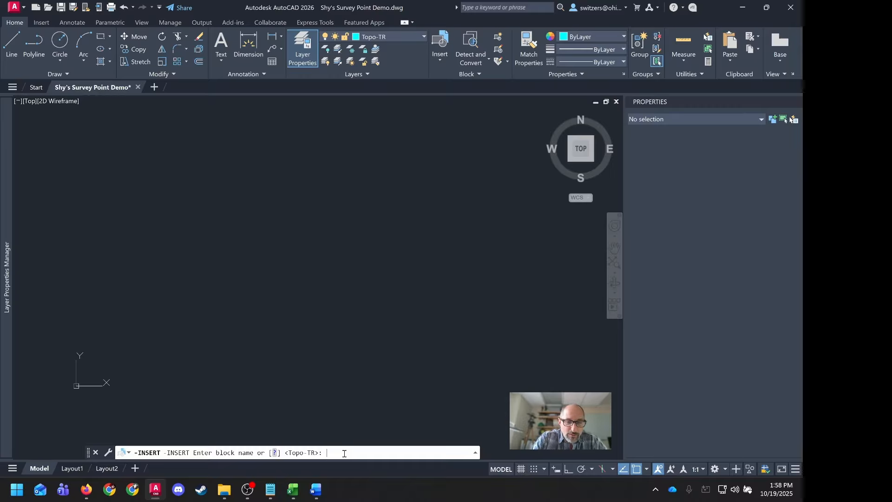
key(ctrl+v)
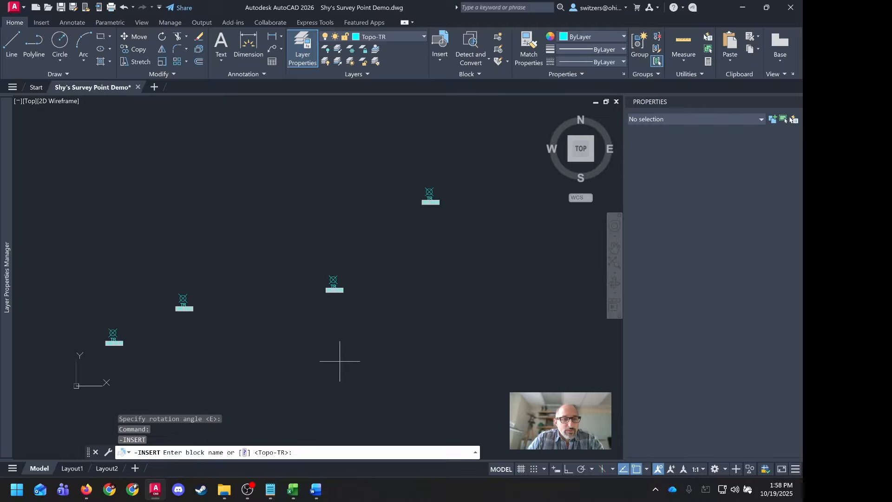
- End the repeated -INSERT command and check the placed Topo-TR blocks' elevations and positions against the Survey Points (Step1) text file
key(Escape)
scroll(99, 349, up, 4)
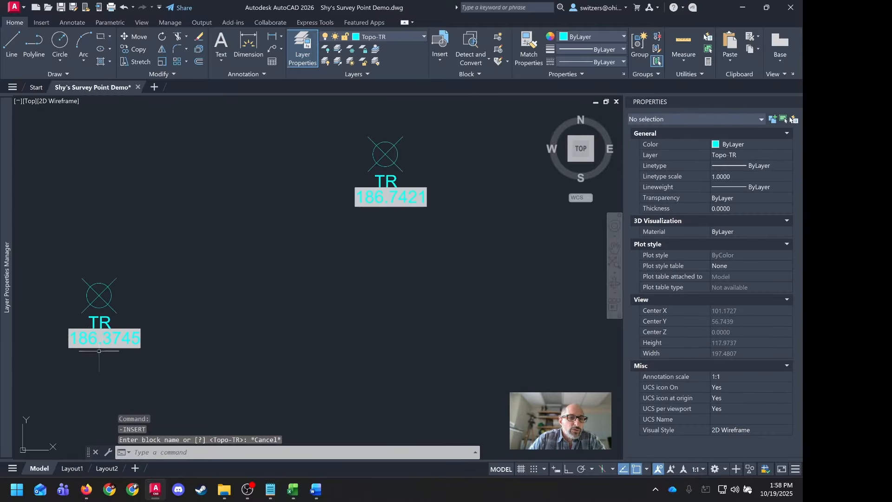
scroll(87, 338, up, 4)
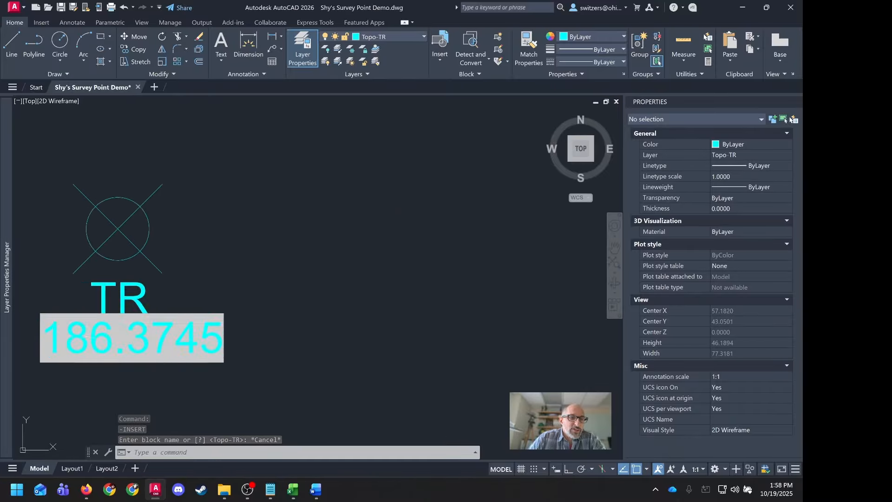
scroll(187, 338, down, 4)
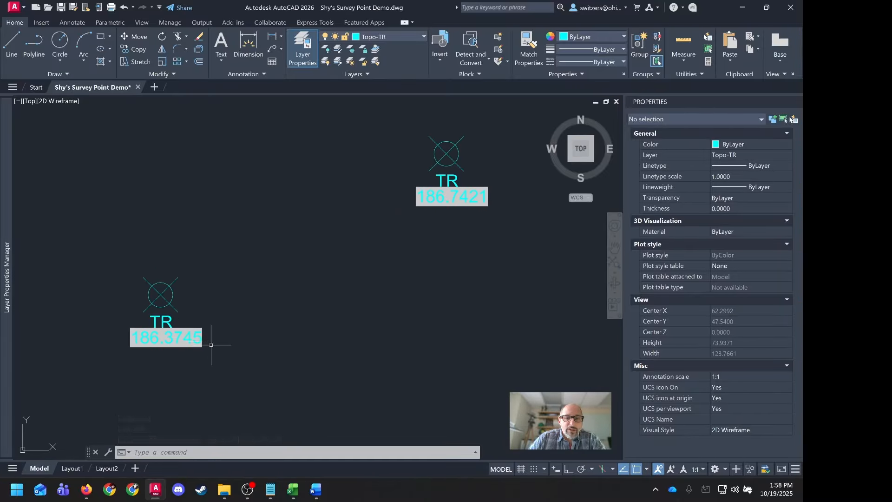
click(270, 490)
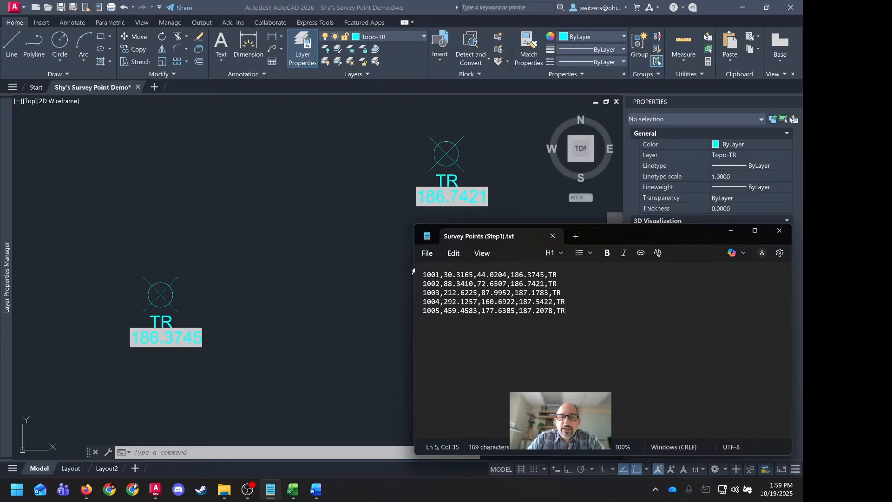
scroll(213, 317, down, 6)
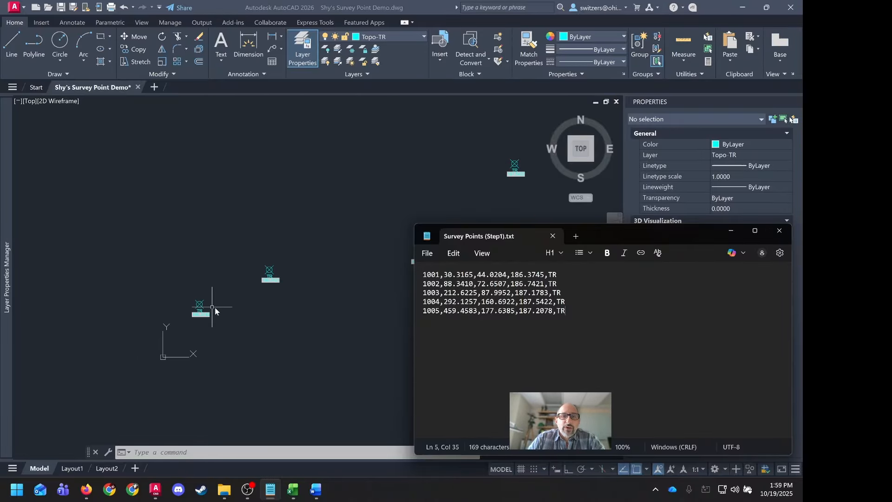
click(218, 313)
middle_drag(340, 278, 263, 278)
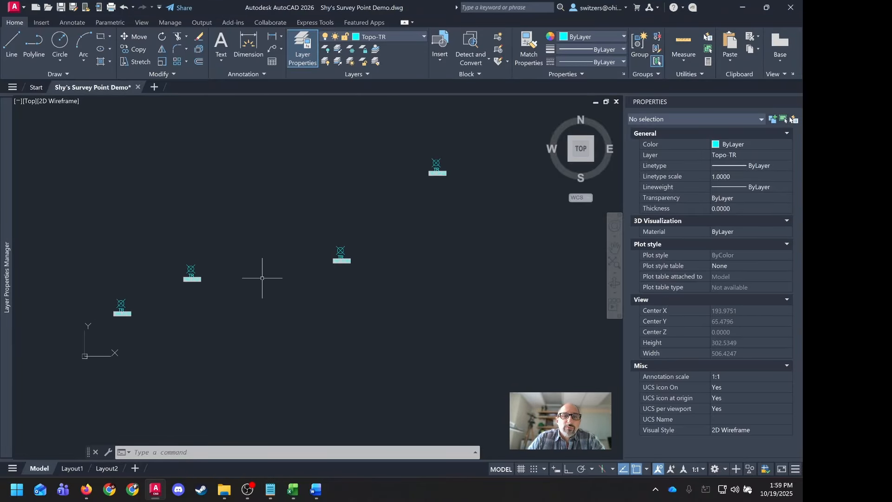